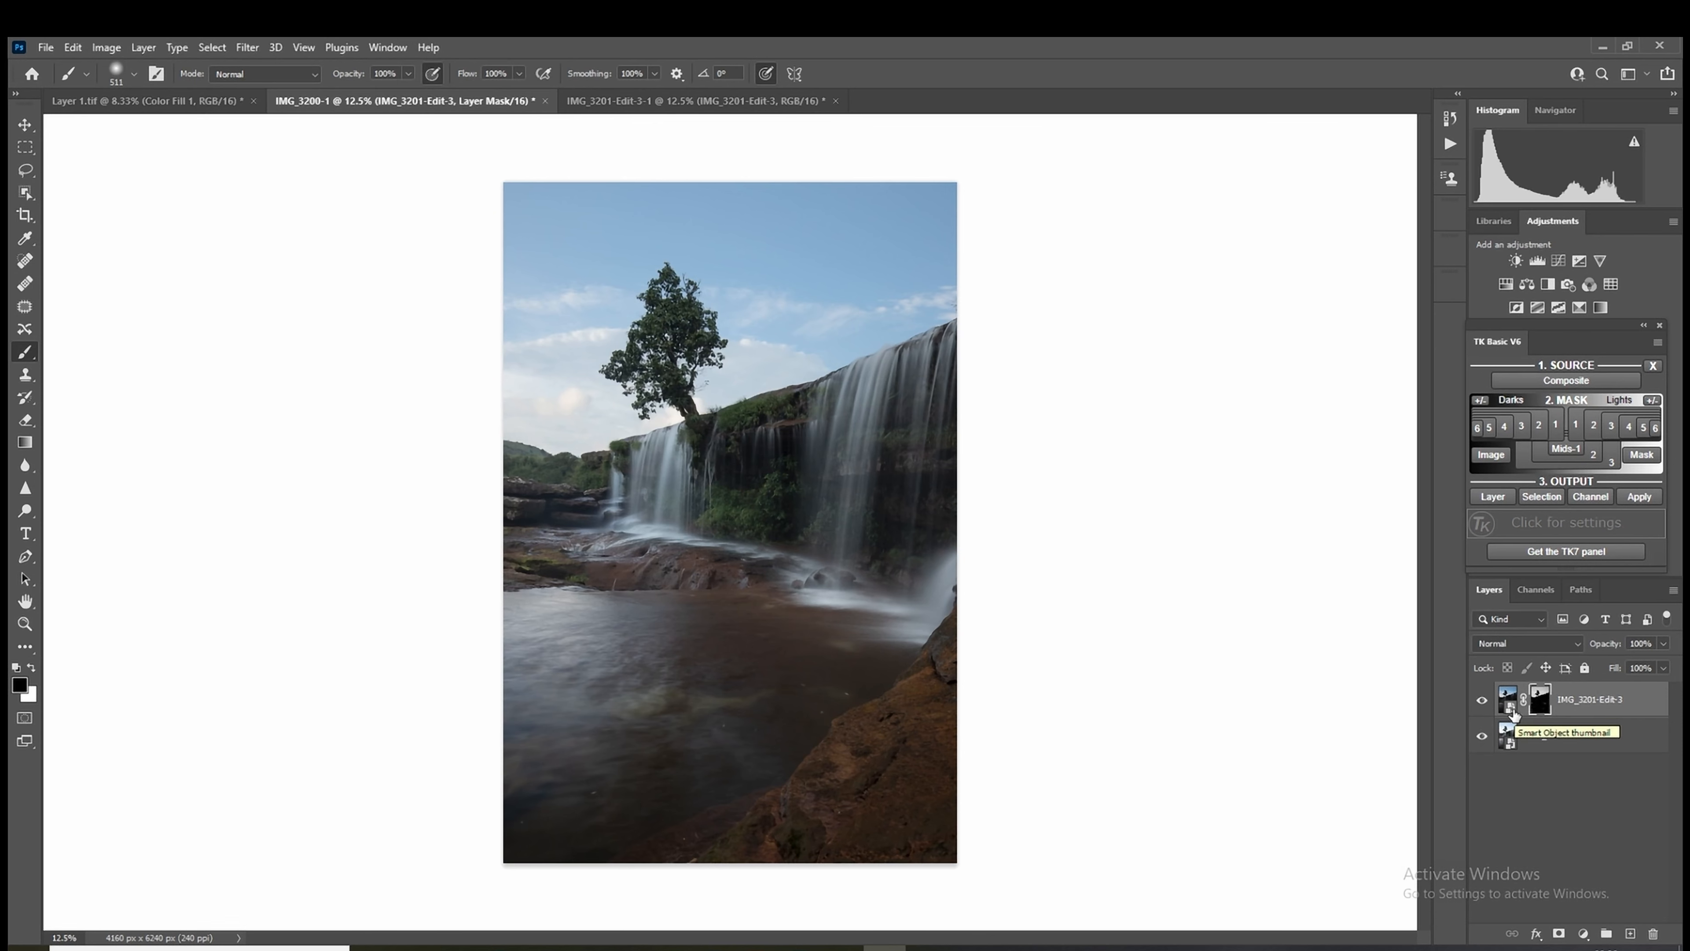
Step: Adjust the IMG_3201-Edit-3 smart object in Camera Raw: Exposure +1.25, Highlights -85, Shadows +67, Whites +26, Blacks +50, Dehaze +21
click(1509, 701)
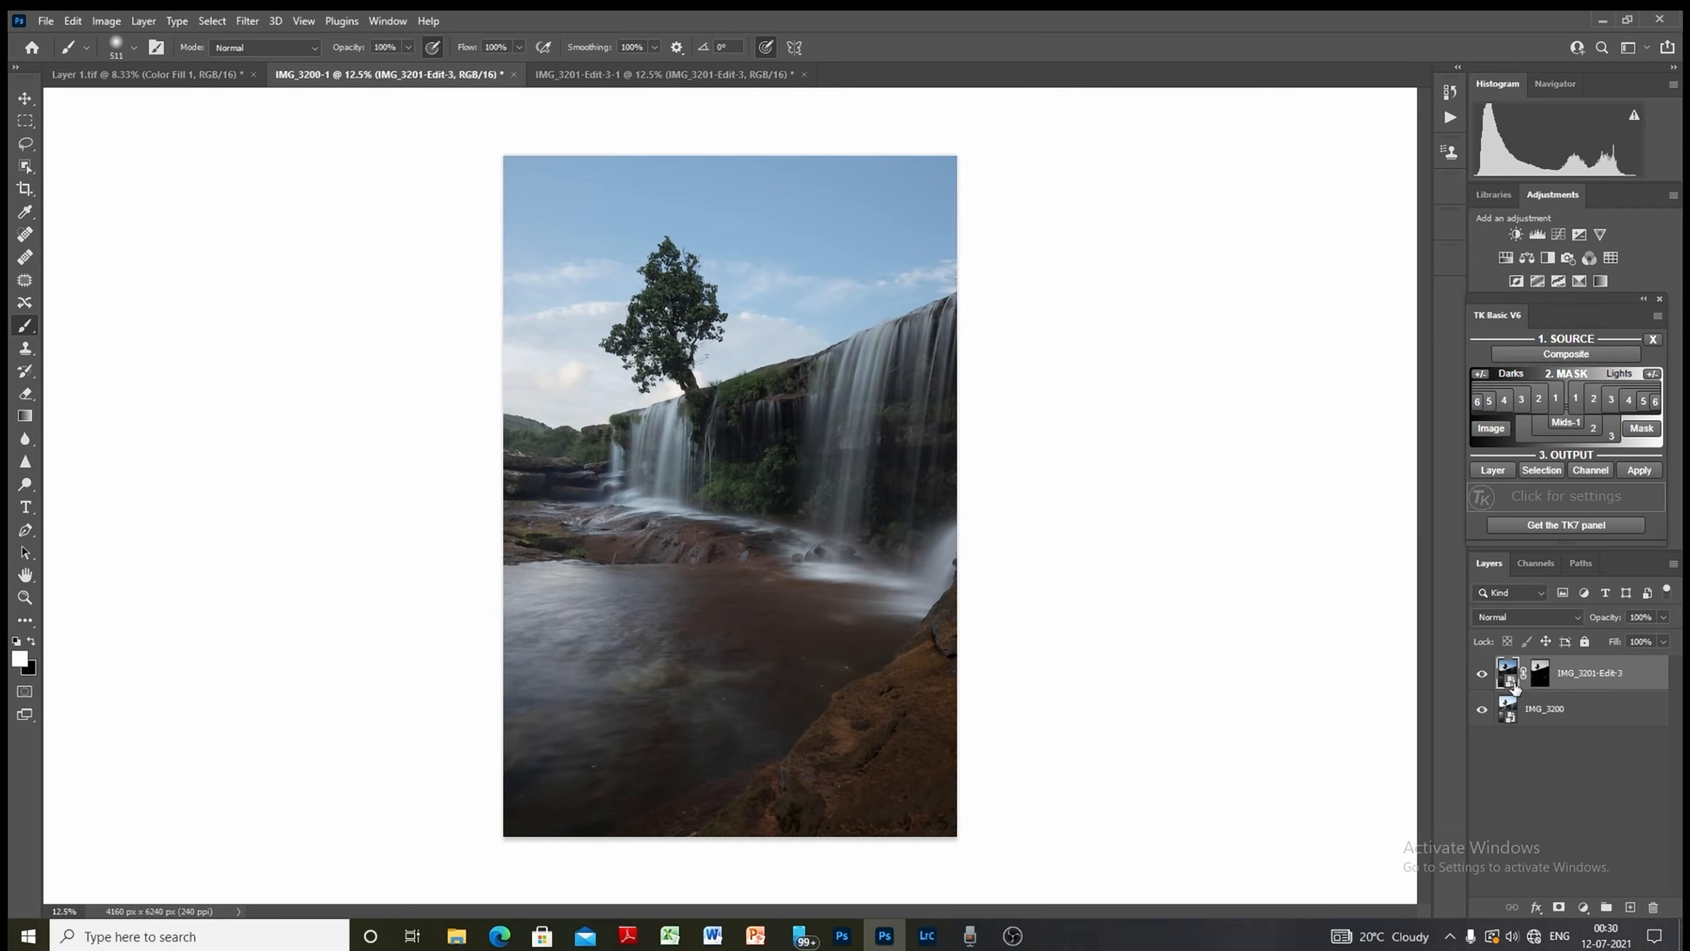
double_click(1512, 710)
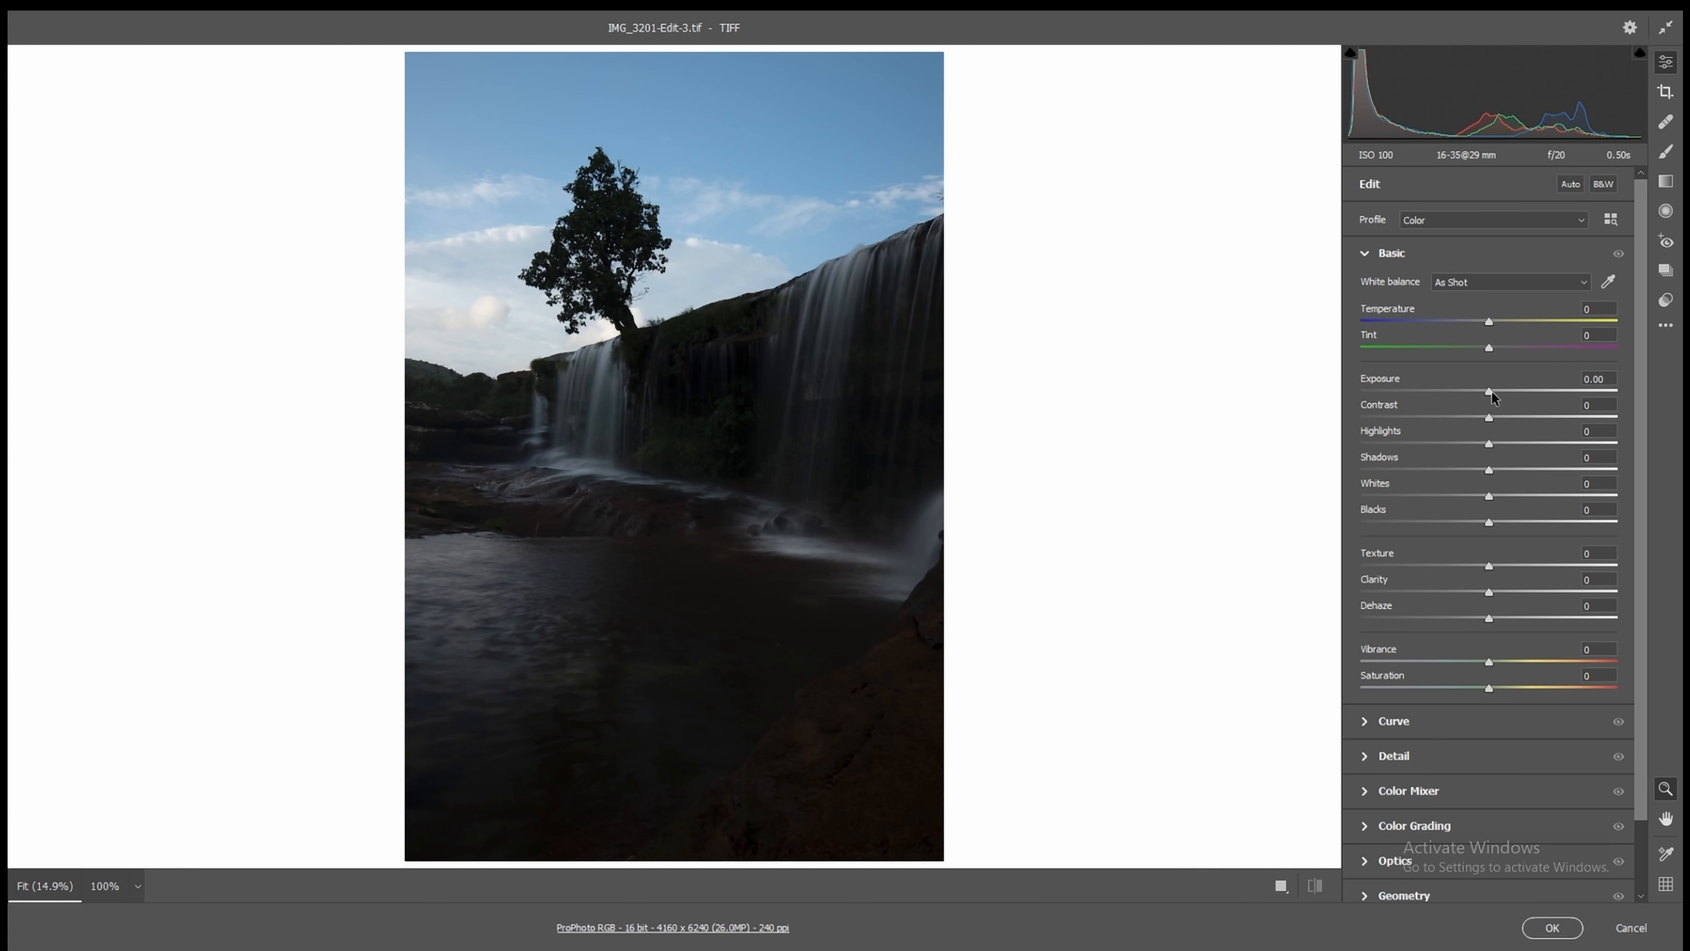
drag(1491, 391, 1523, 396)
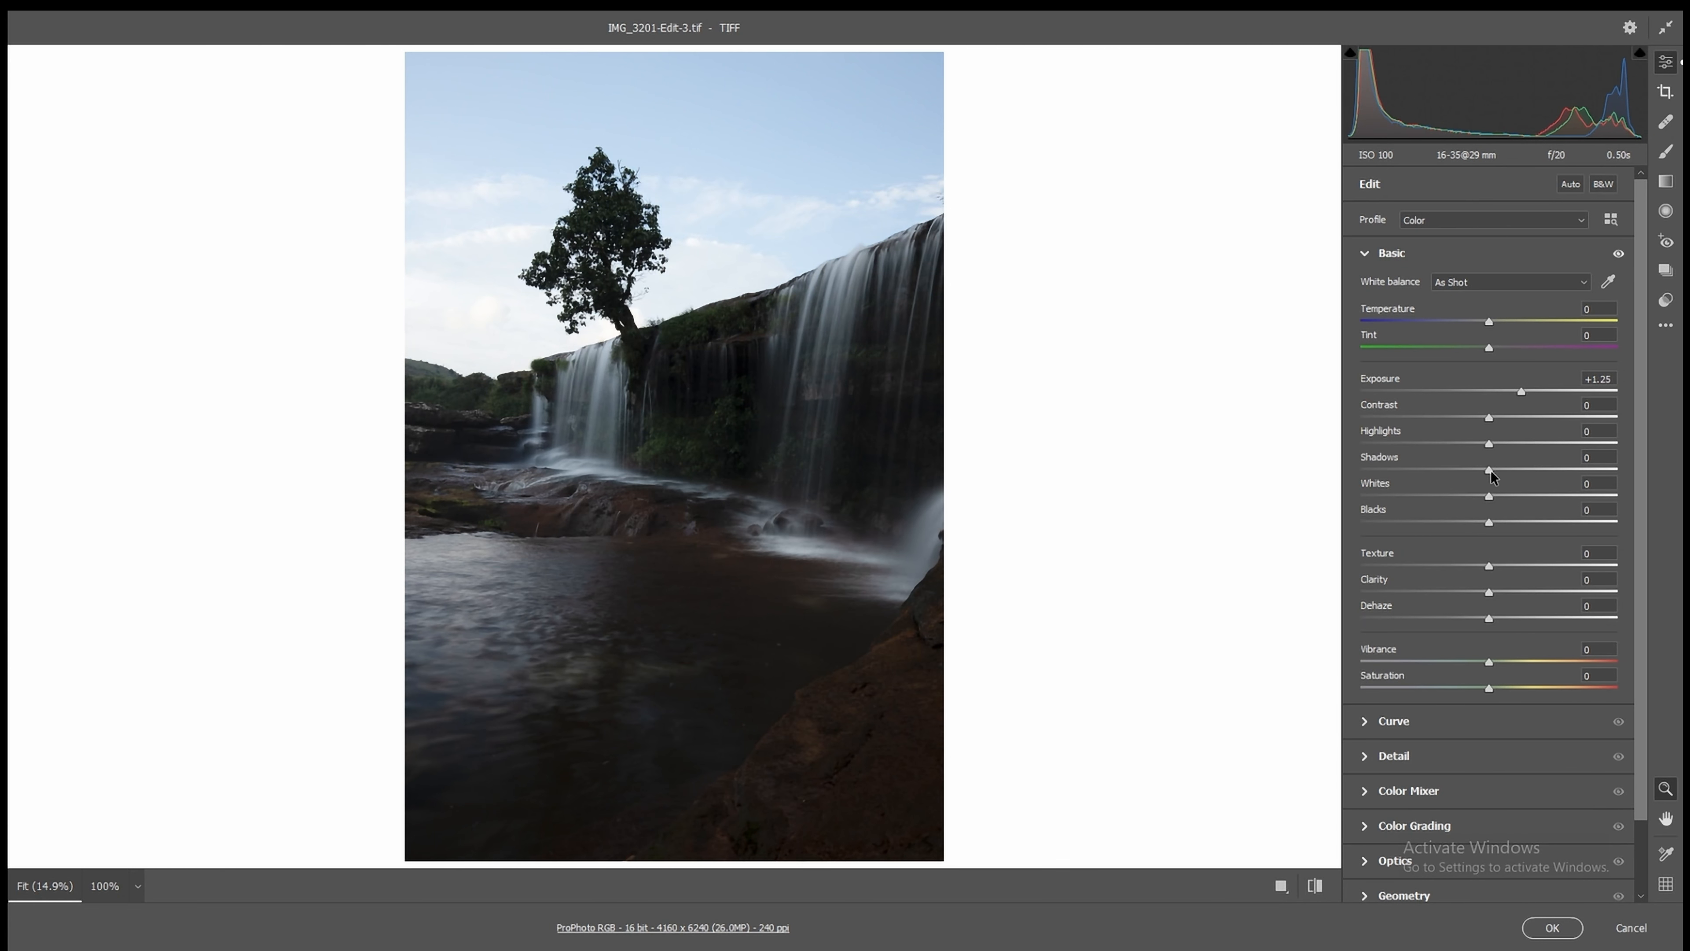
drag(1490, 470, 1383, 445)
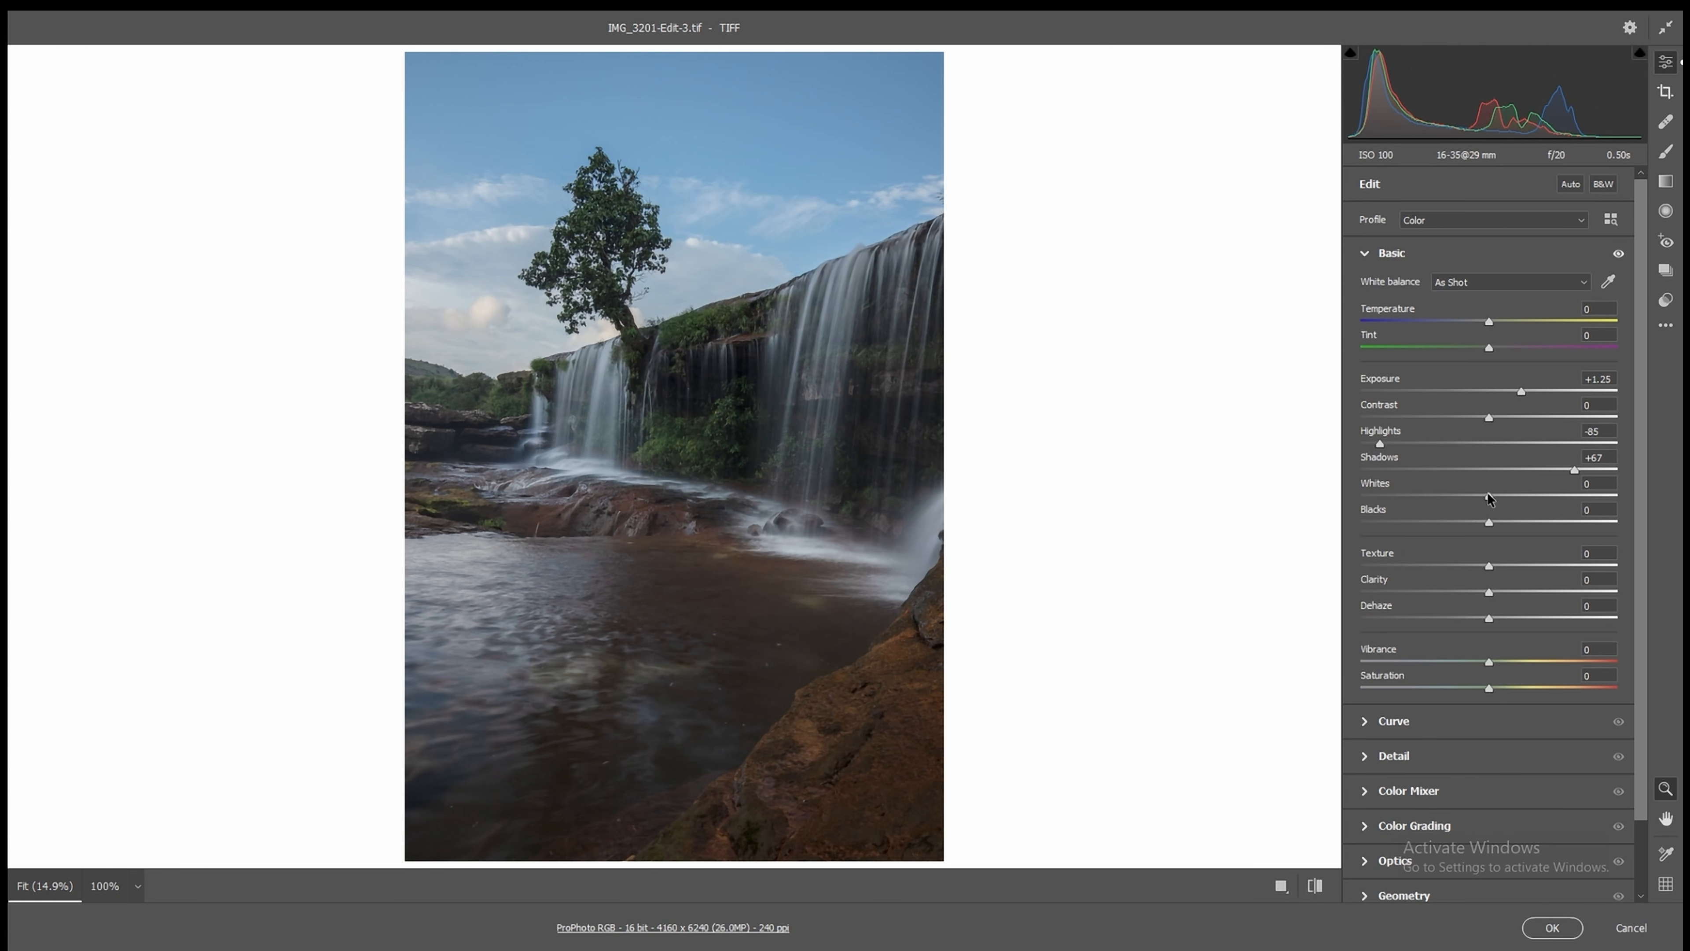
drag(1490, 498, 1550, 527)
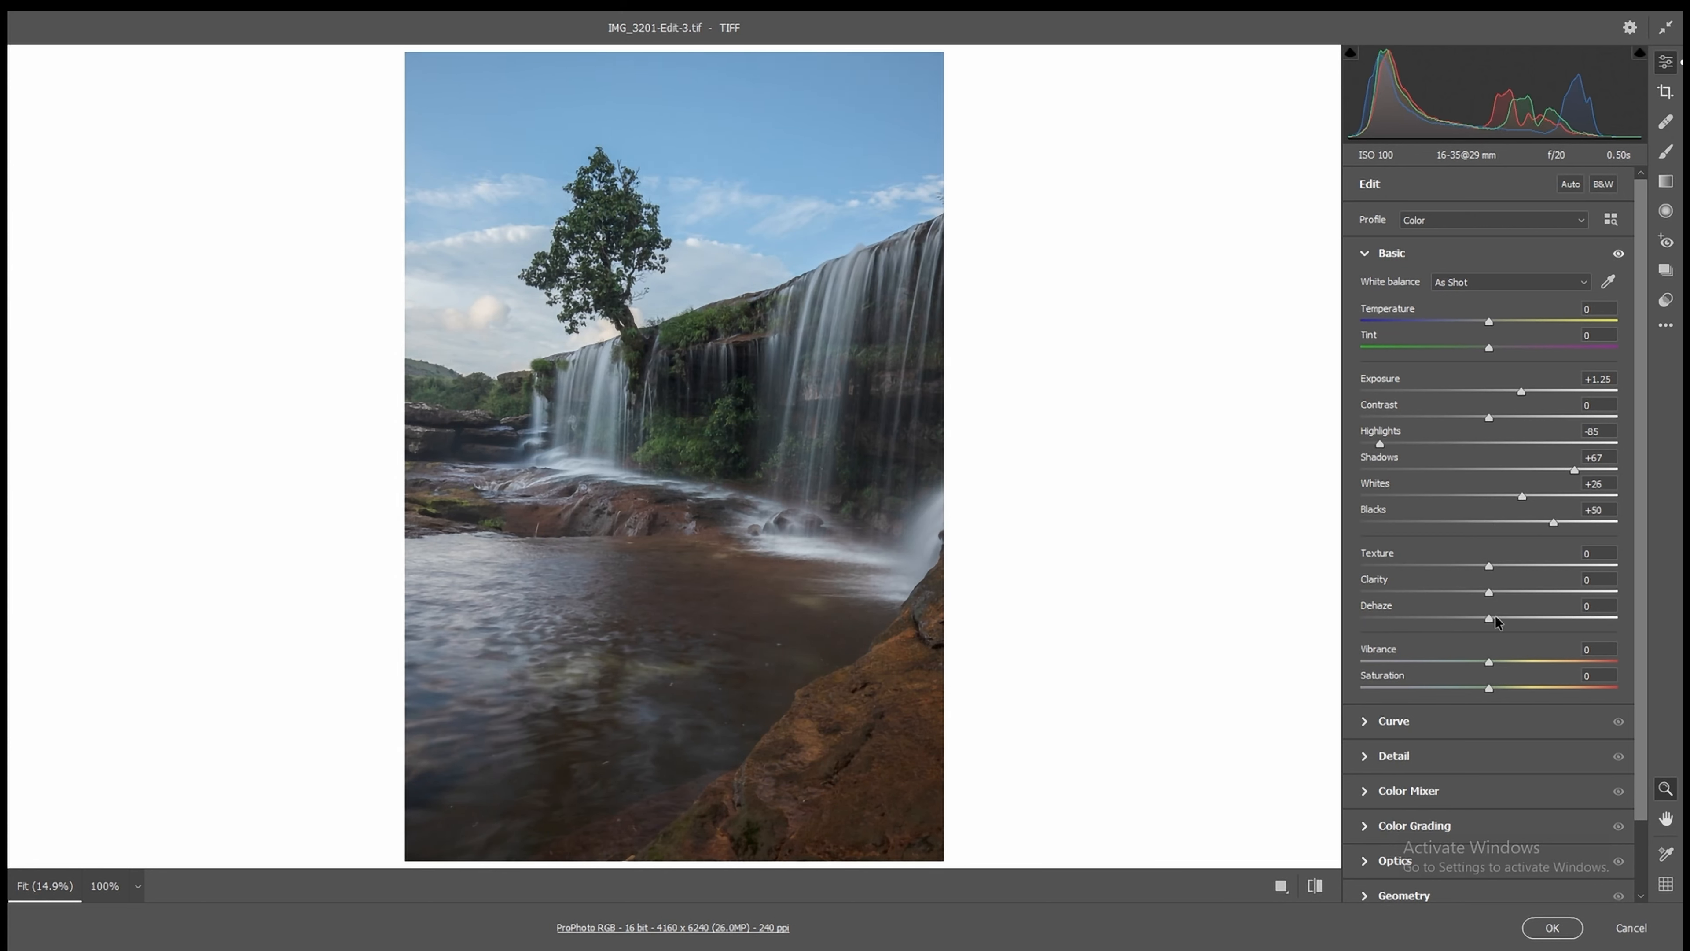
drag(1489, 622, 1515, 626)
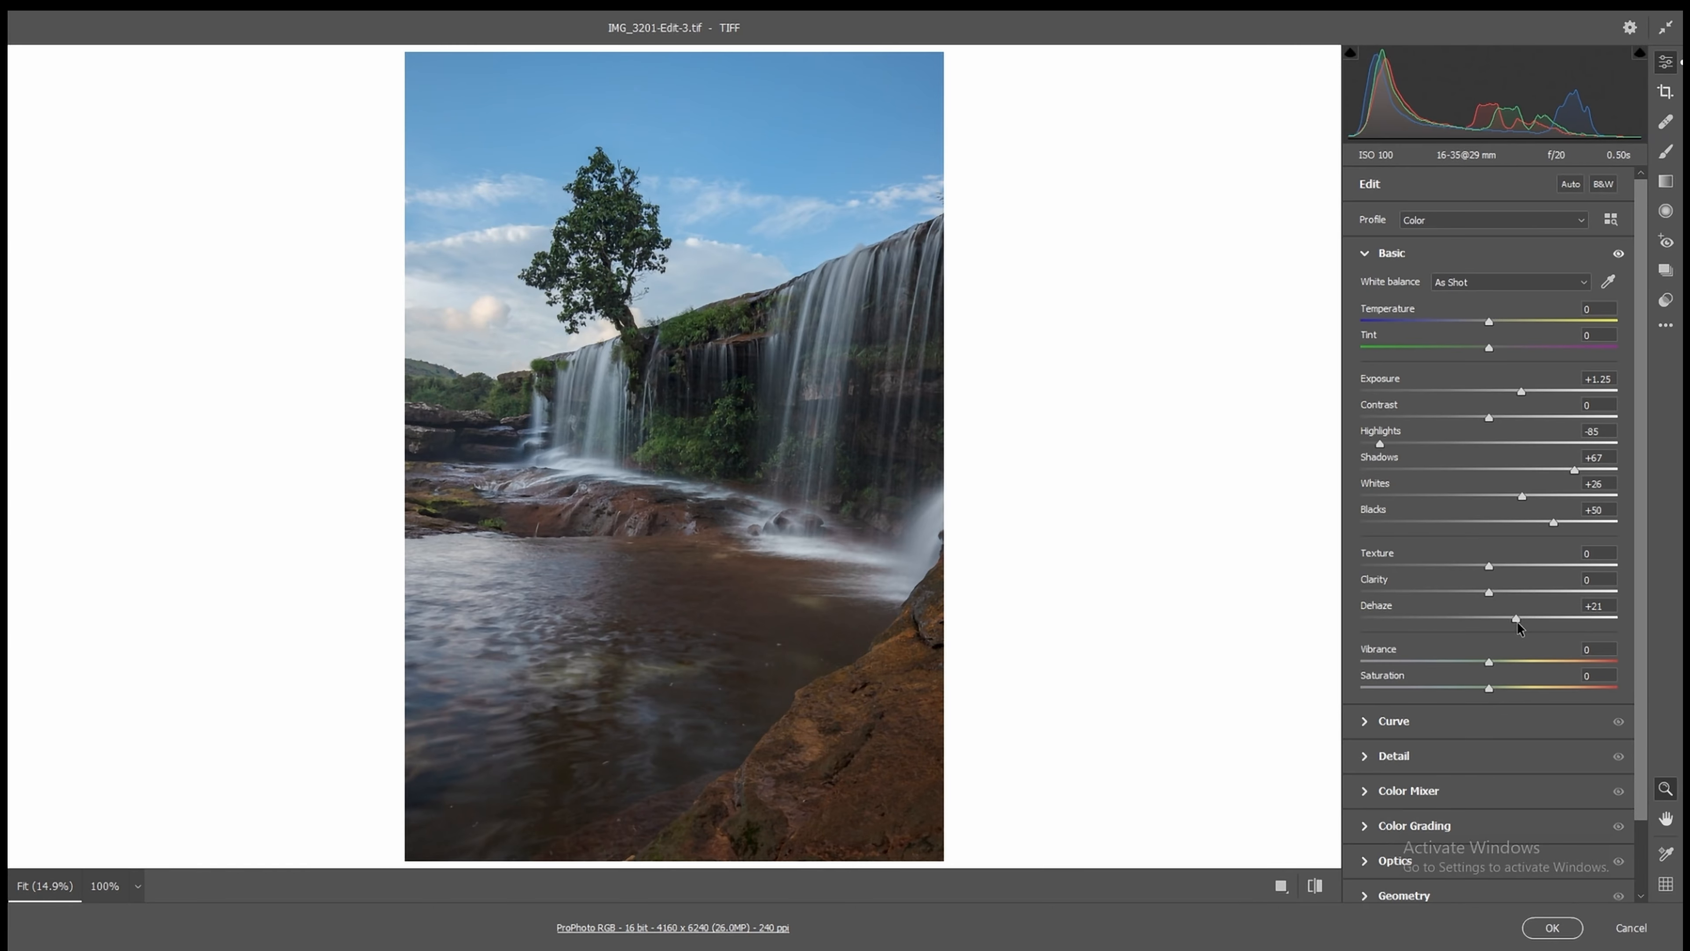
click(1554, 928)
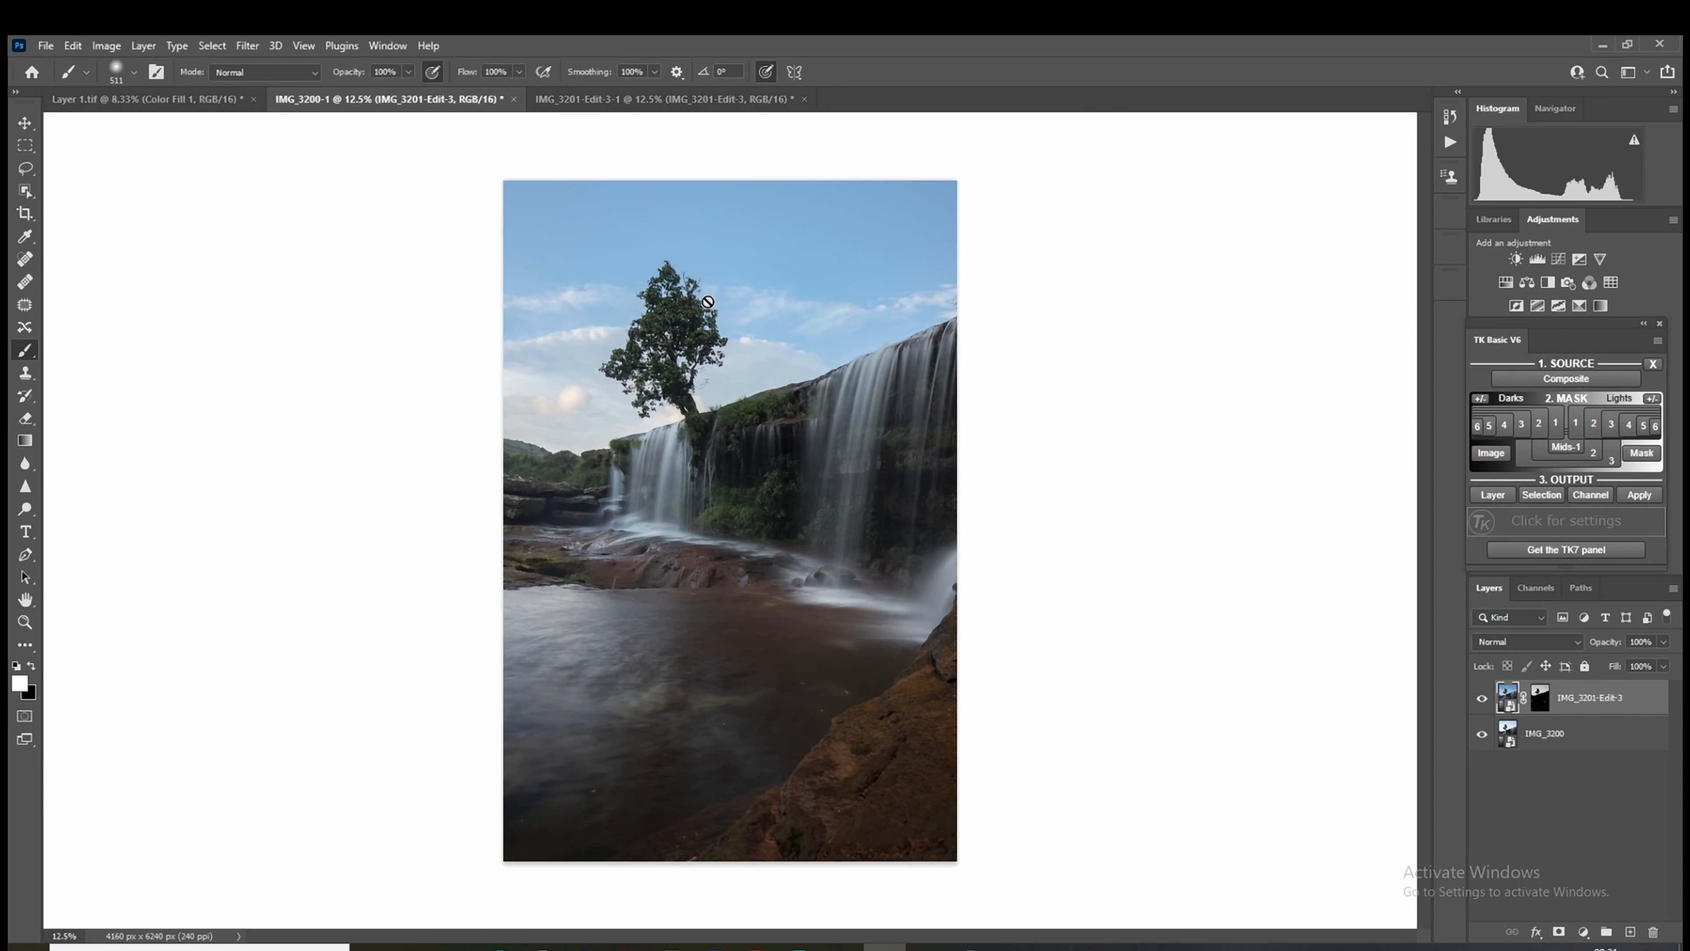
Step: Adjust the IMG_3200 smart object in Camera Raw with Shadows +65, Highlights -81, Whites +19 and Dehaze +23
double_click(1509, 741)
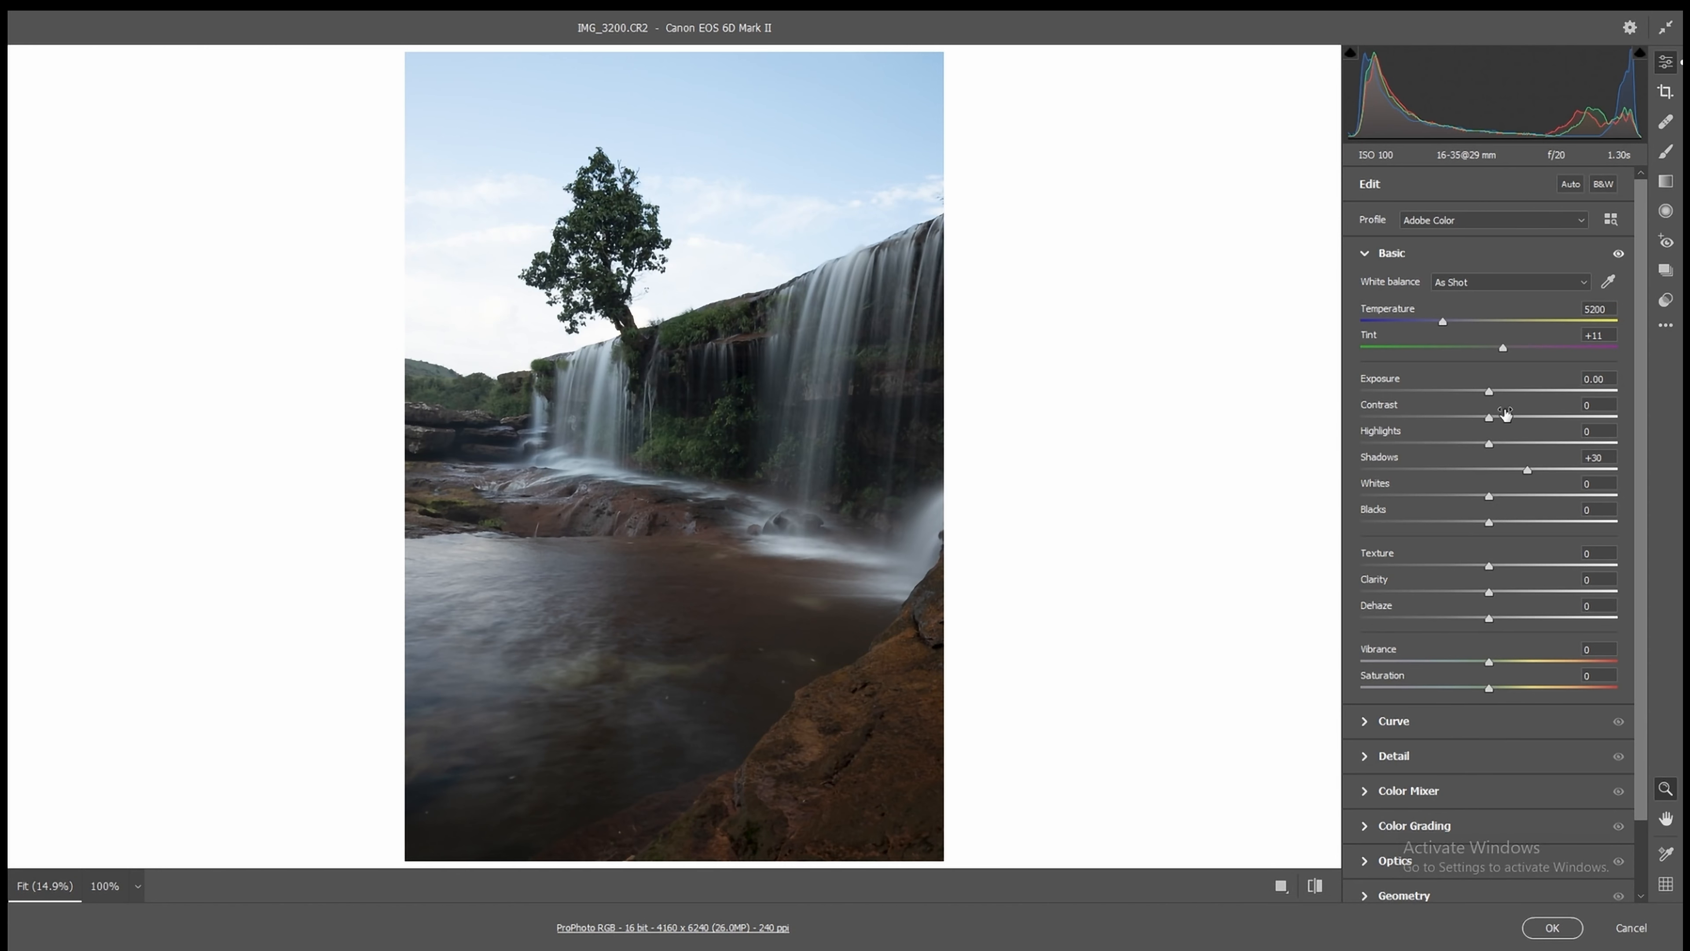
drag(1524, 470, 1571, 470)
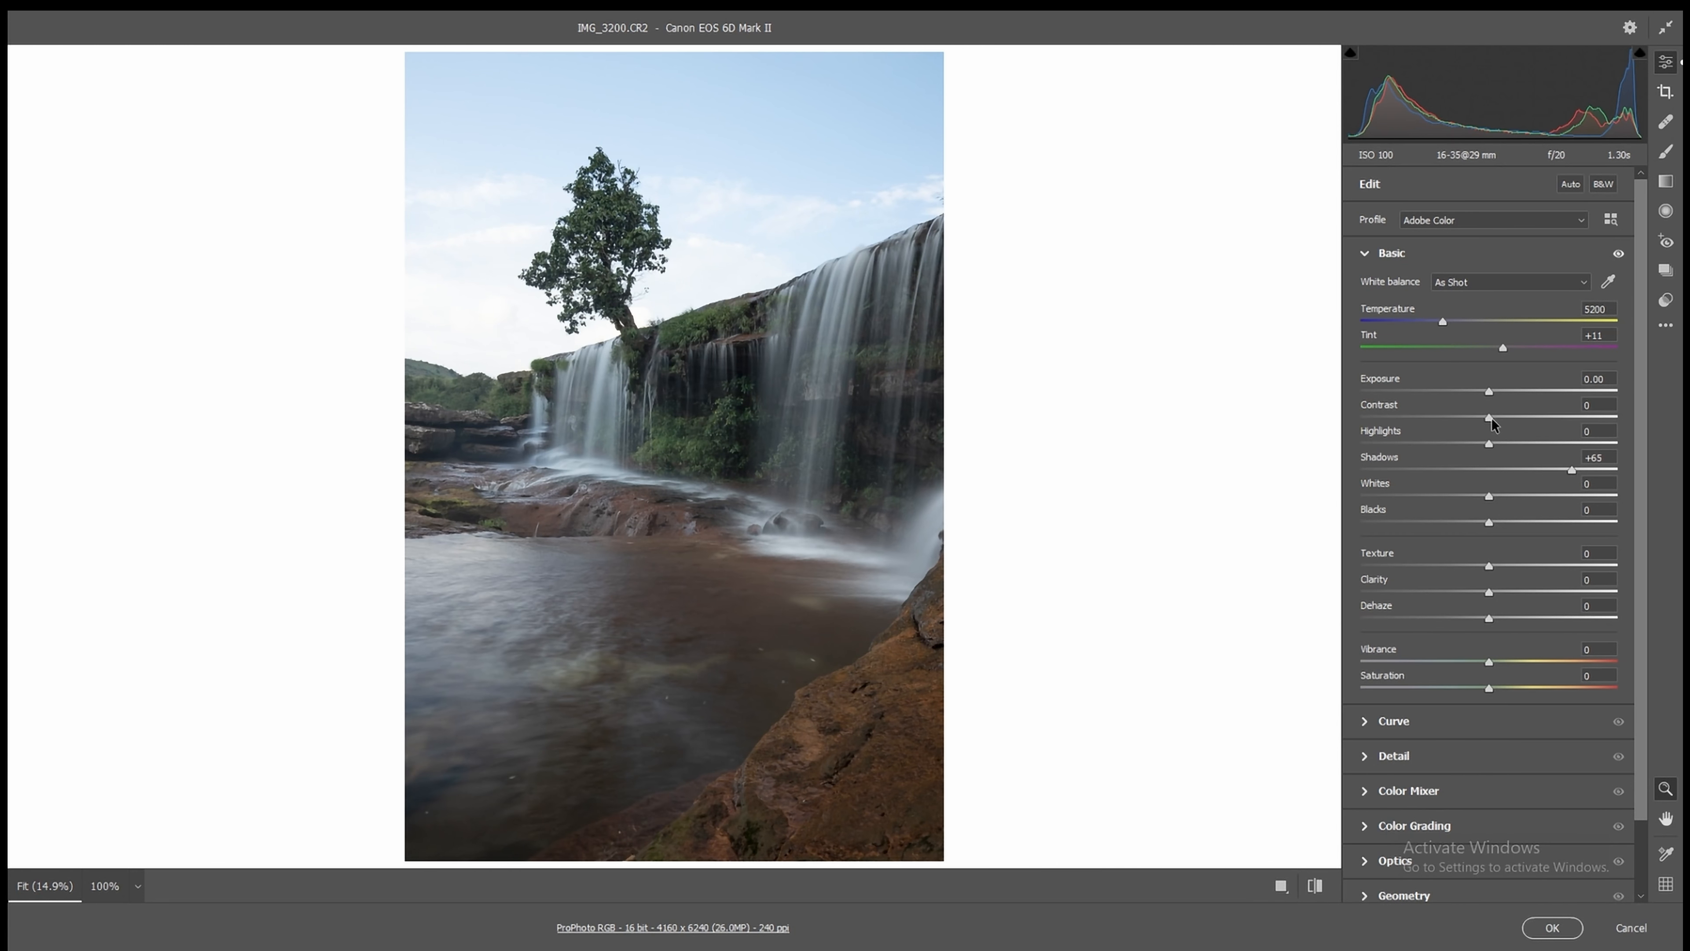
drag(1490, 443, 1386, 443)
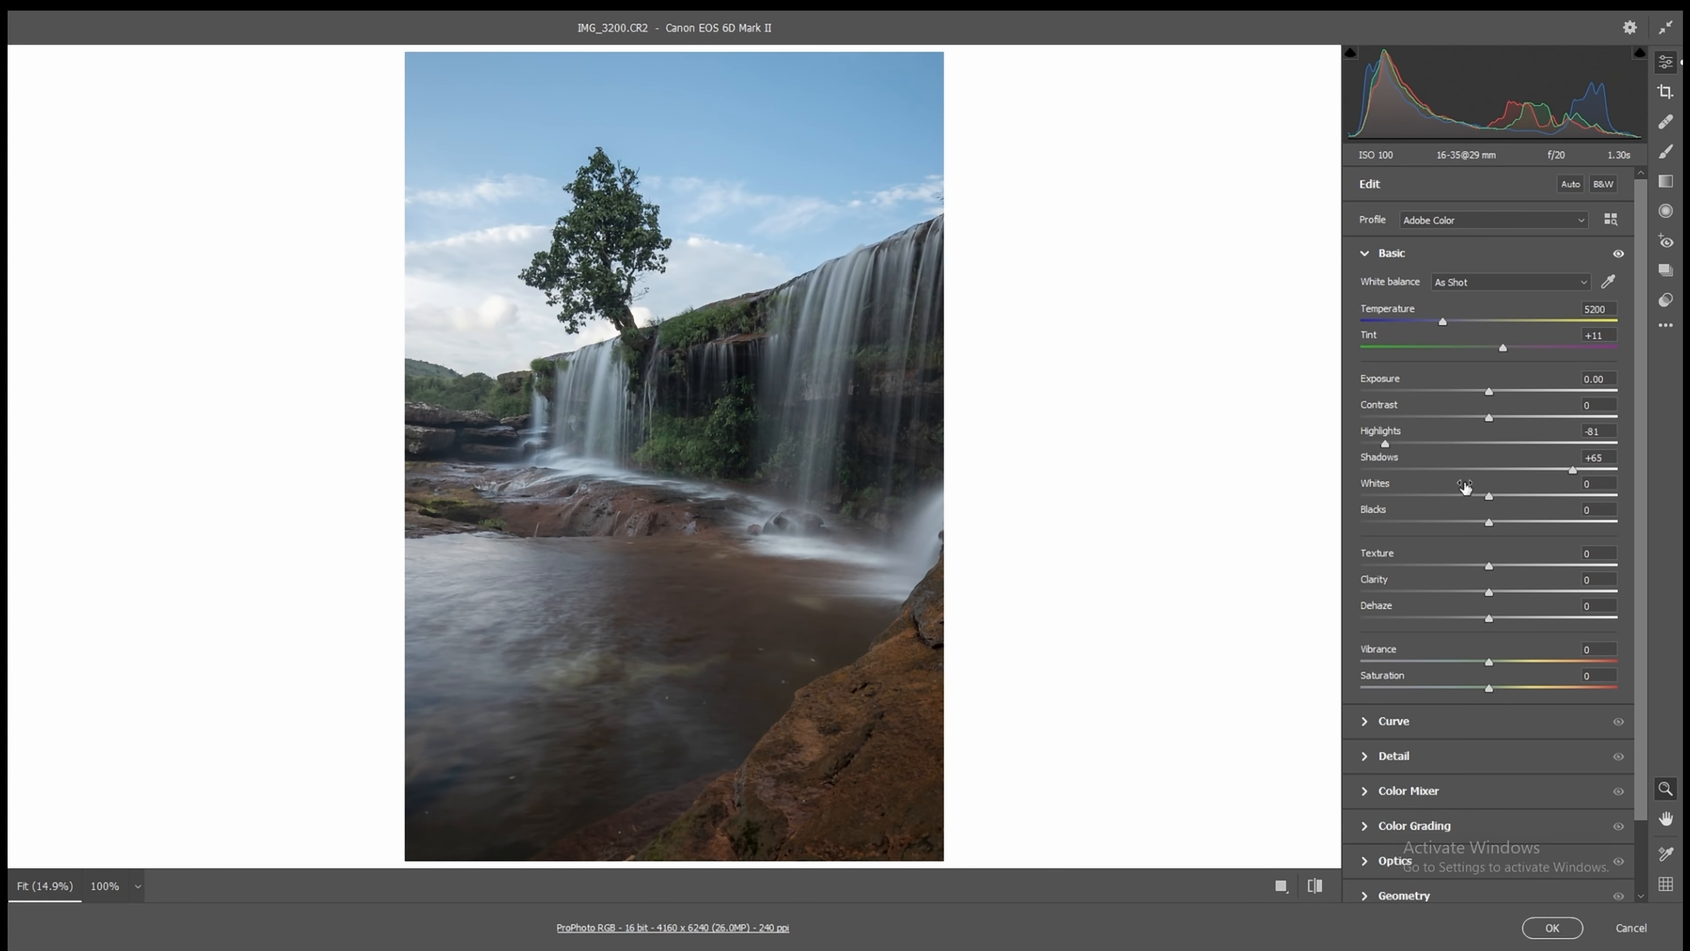
drag(1490, 498, 1514, 498)
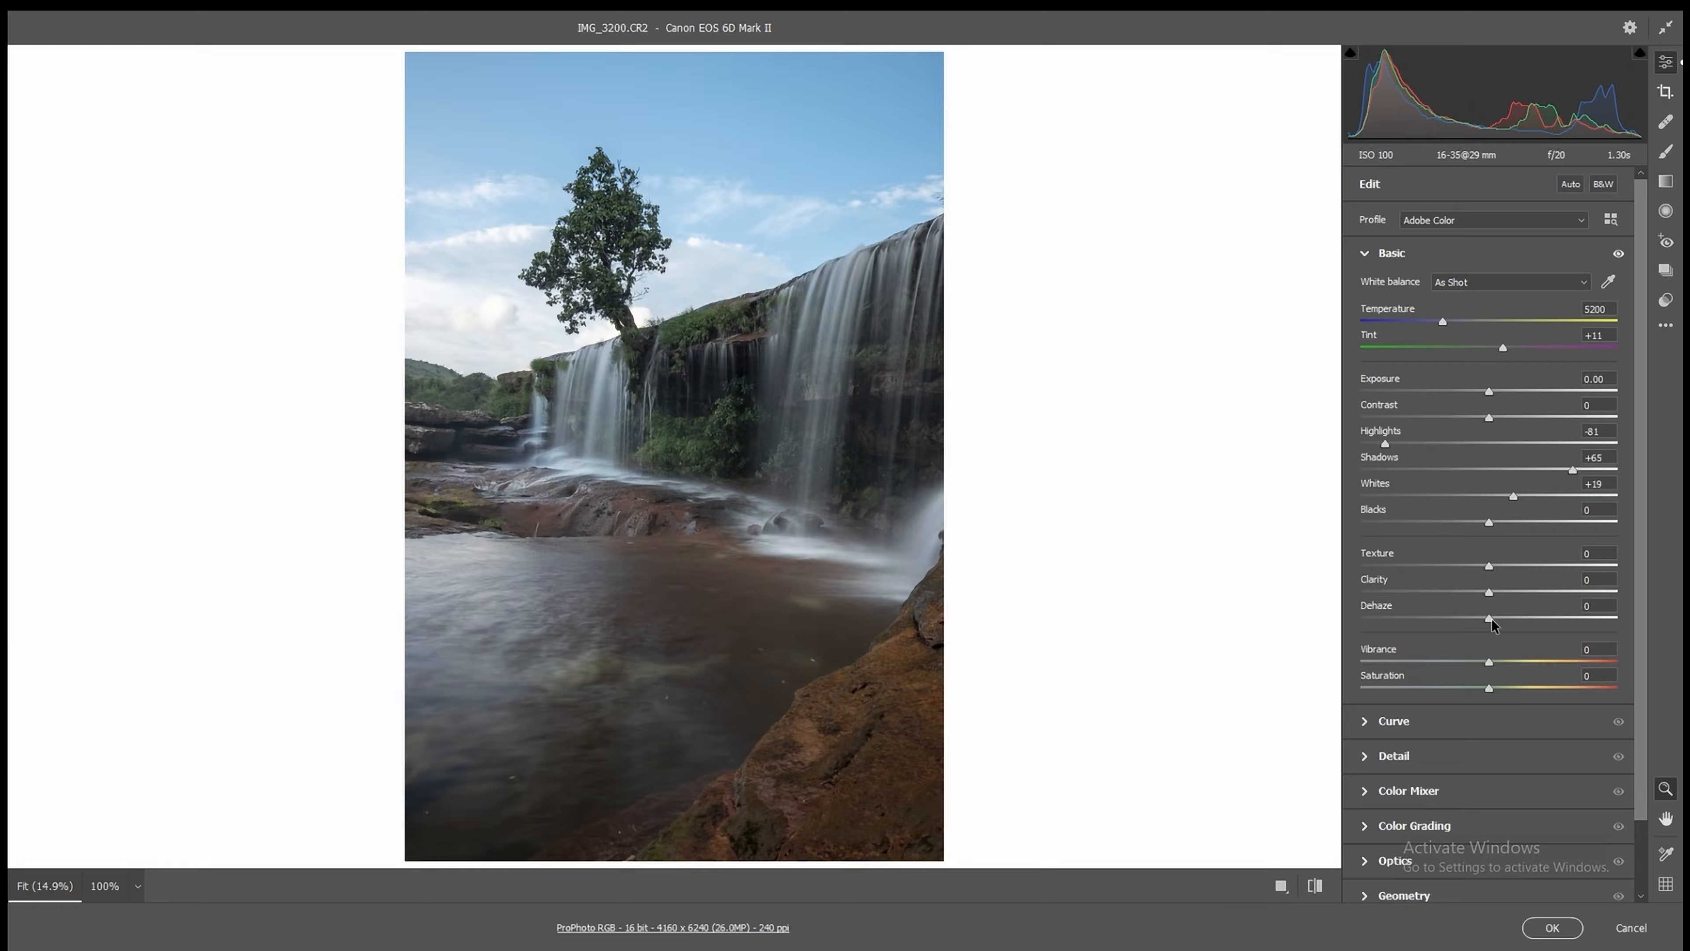
drag(1490, 621, 1519, 619)
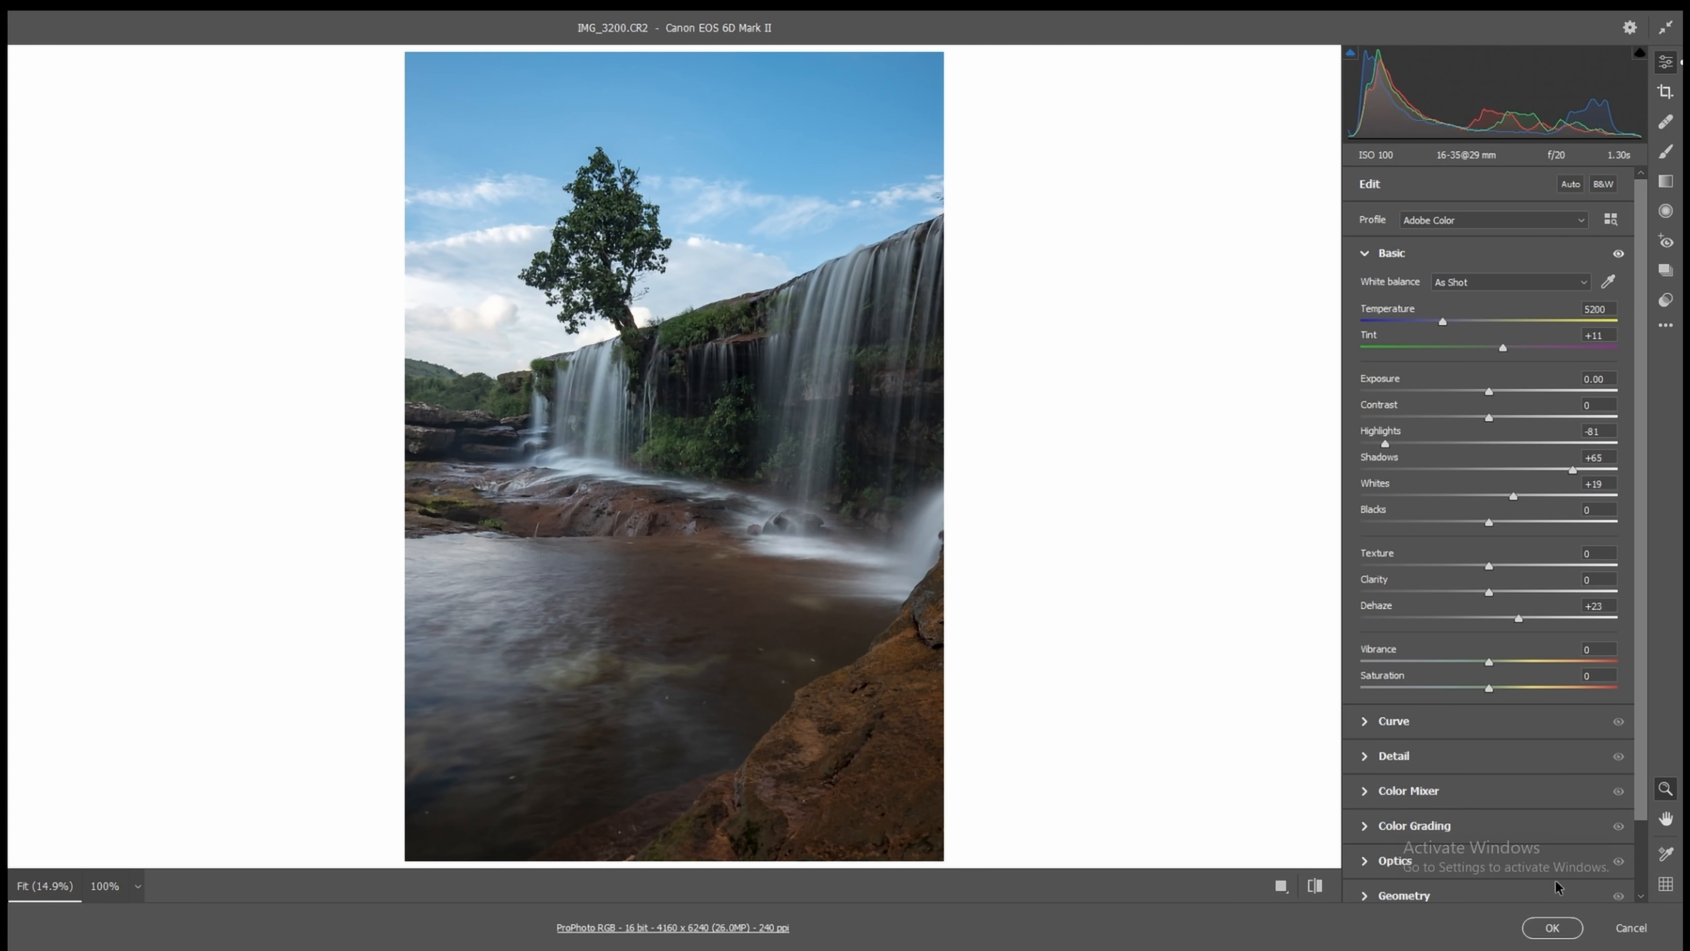
click(1553, 929)
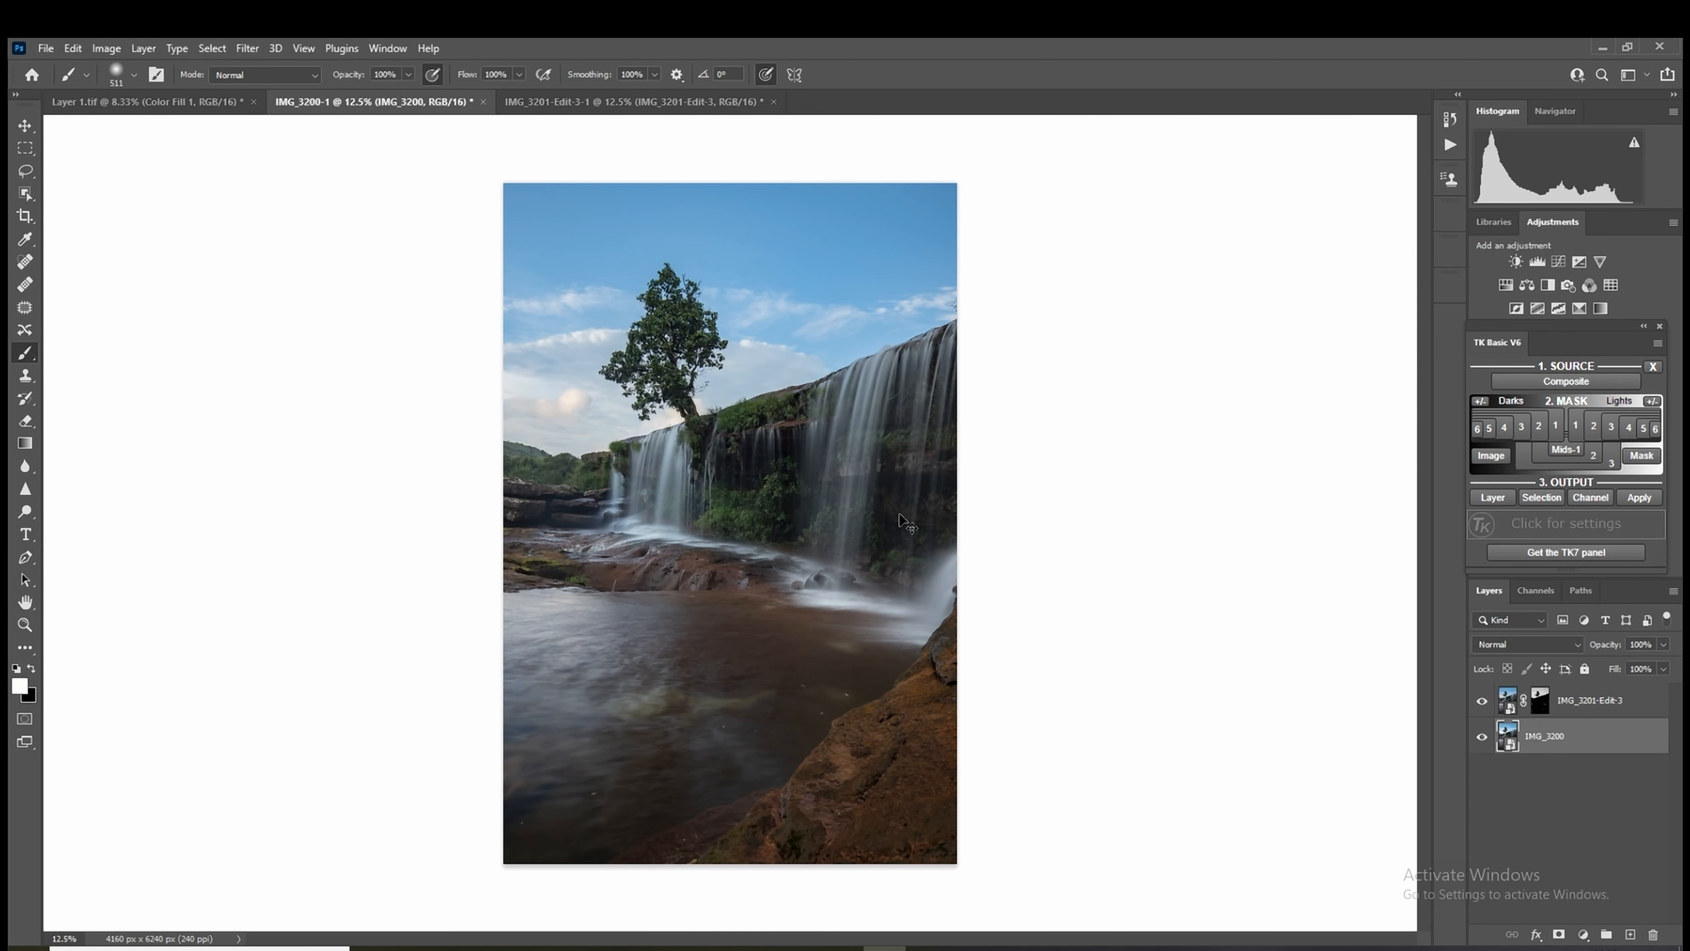
Step: Inspect the blend around the tree and waterfall, and convert both image layers into a single smart object
scroll(899, 514, up, 3)
scroll(899, 514, up, 1)
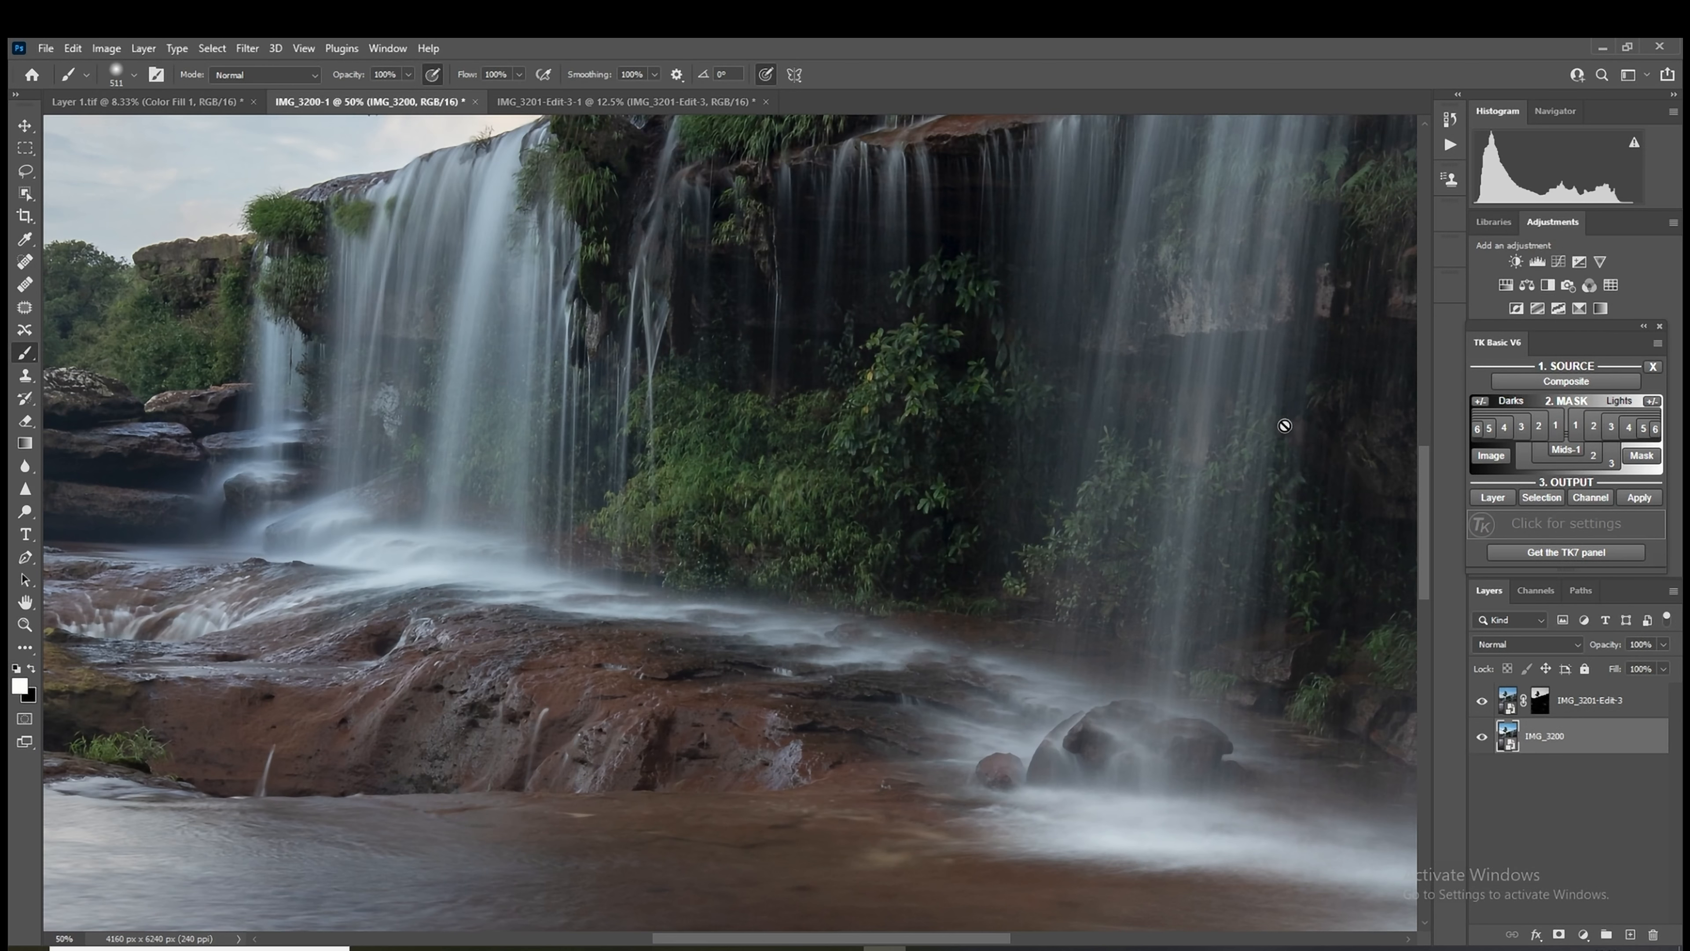
drag(1420, 480, 1429, 368)
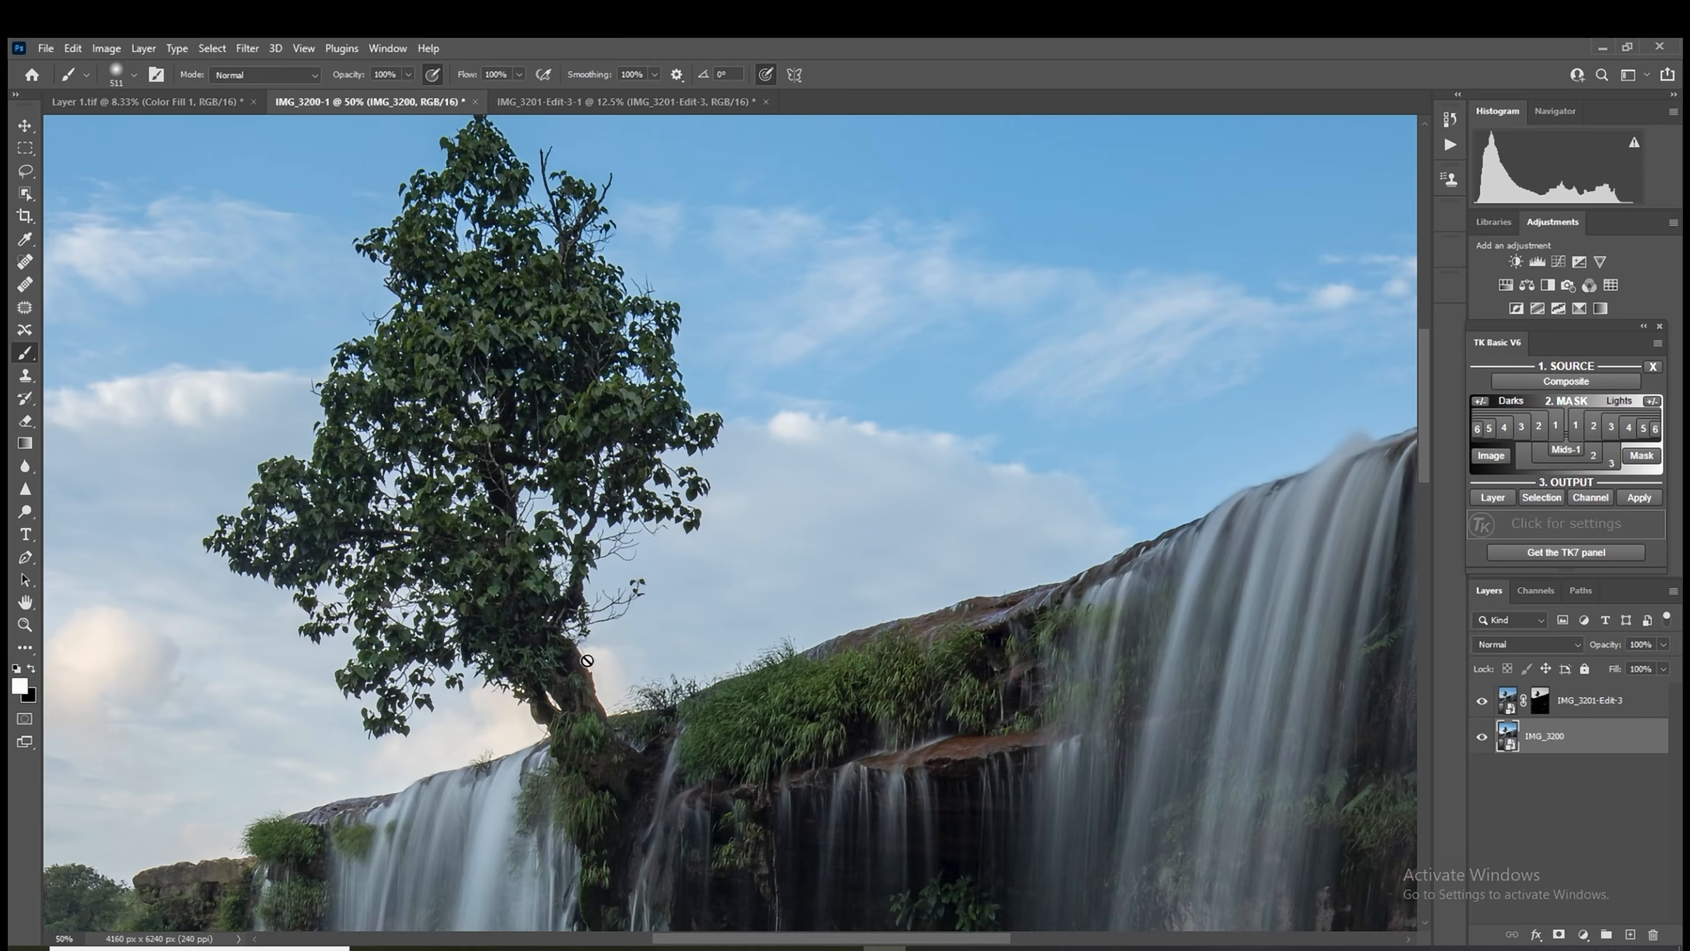
scroll(586, 660, up, 1)
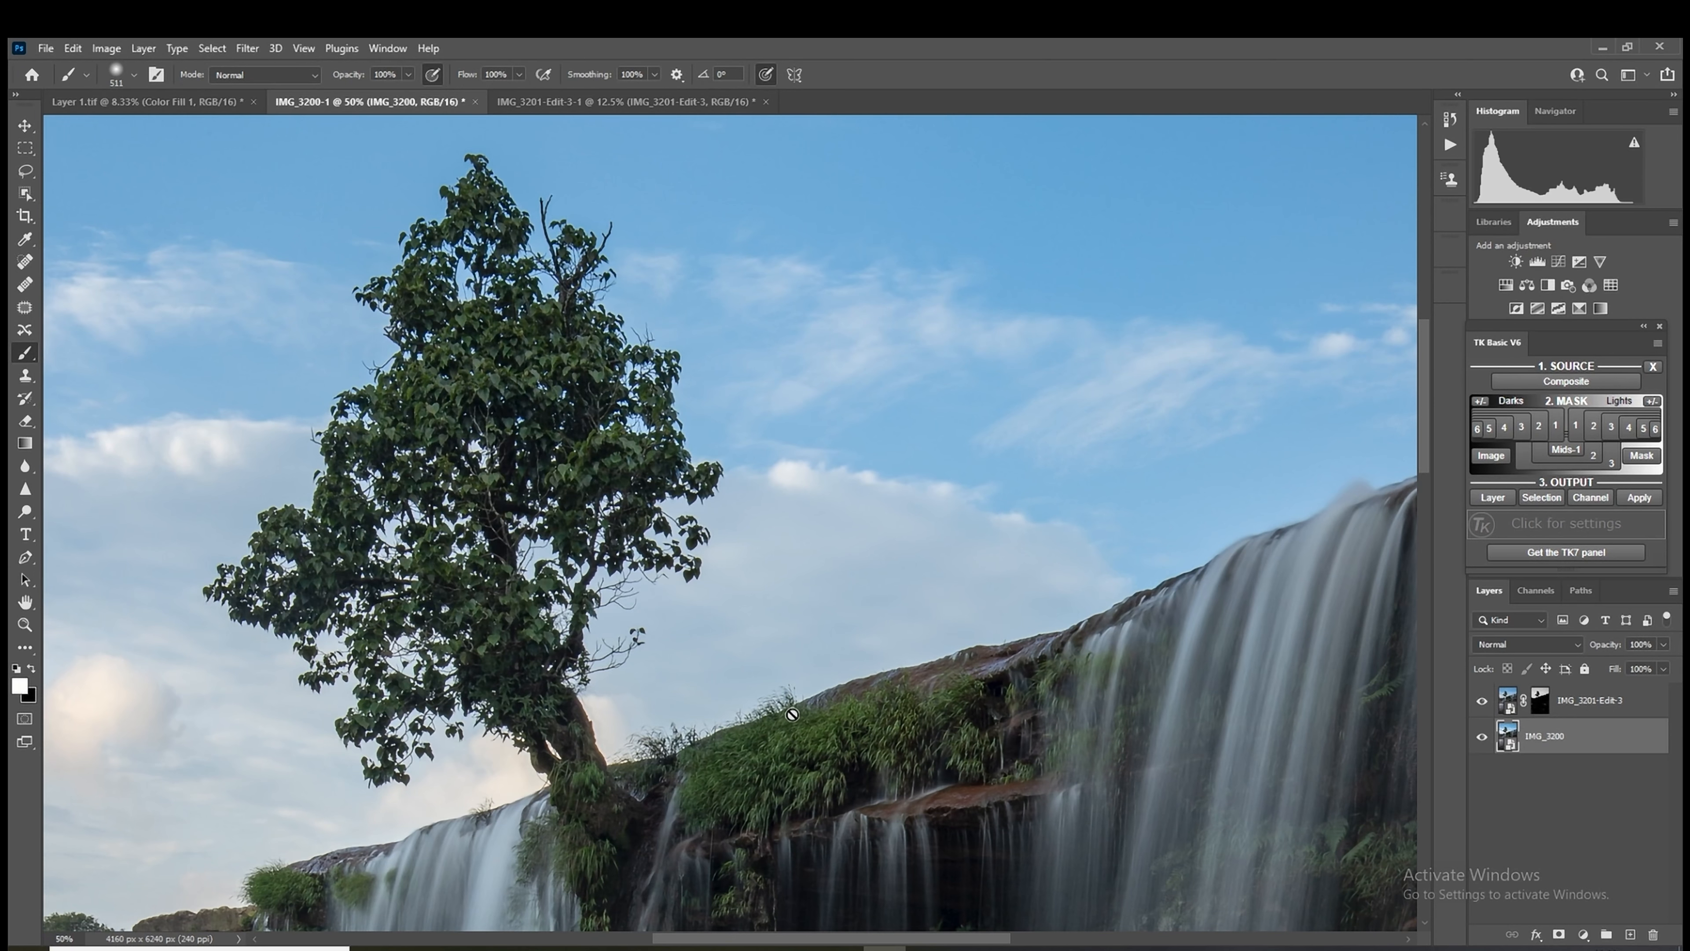
drag(1419, 430, 1424, 493)
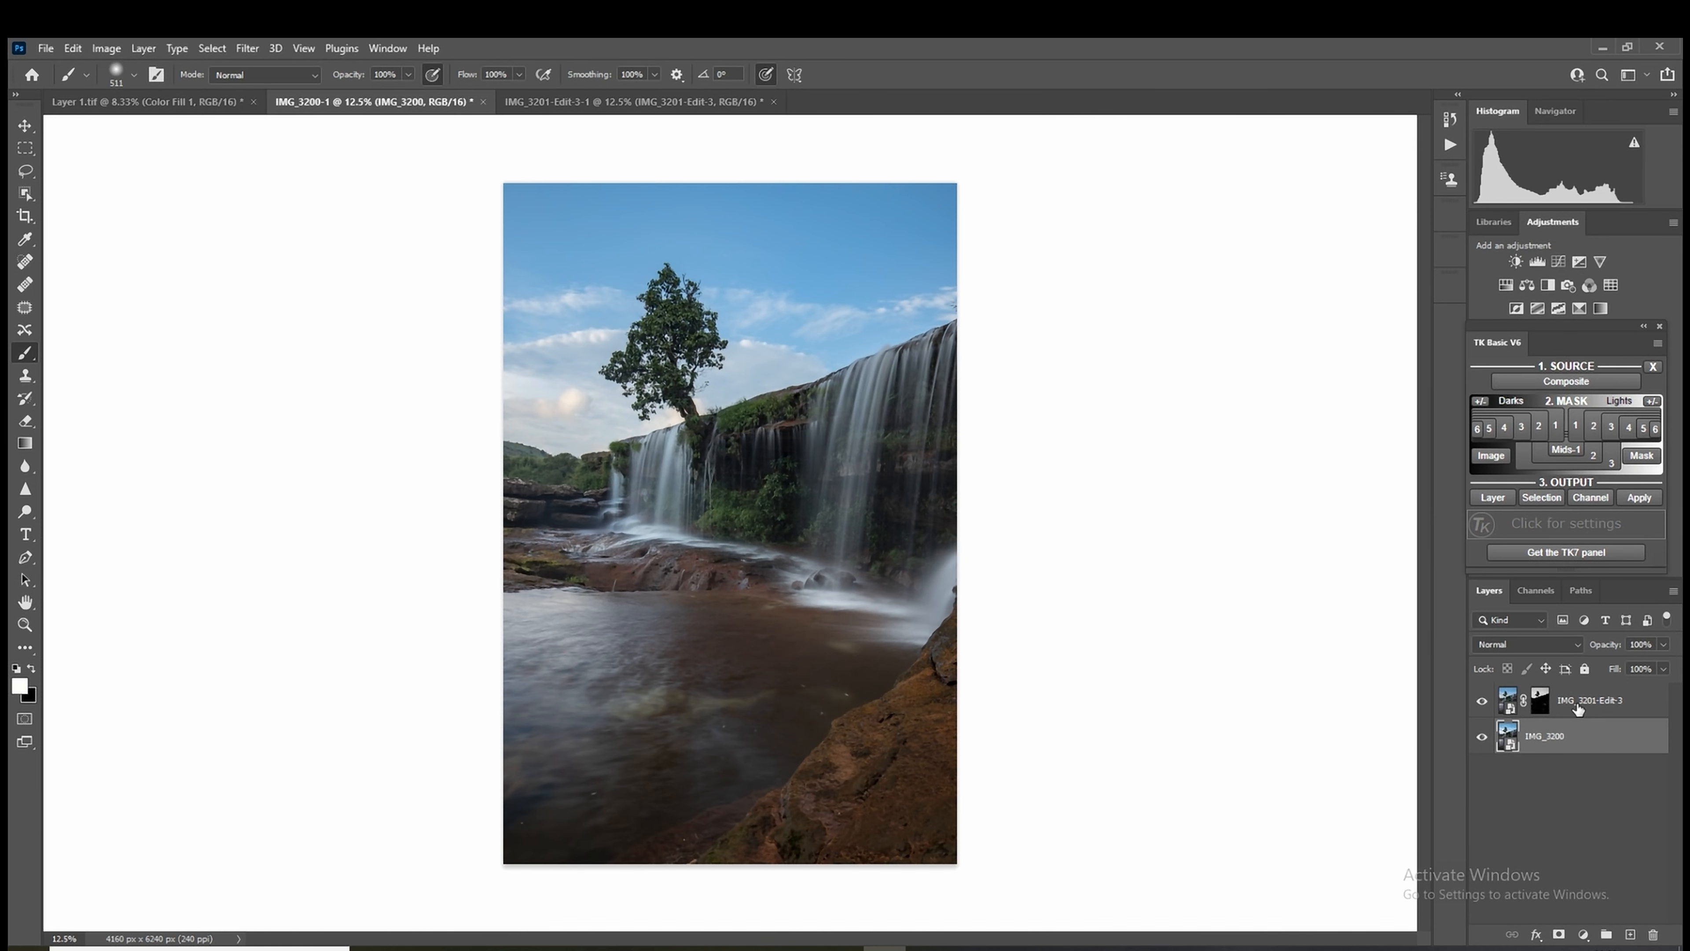
shift+click(1578, 707)
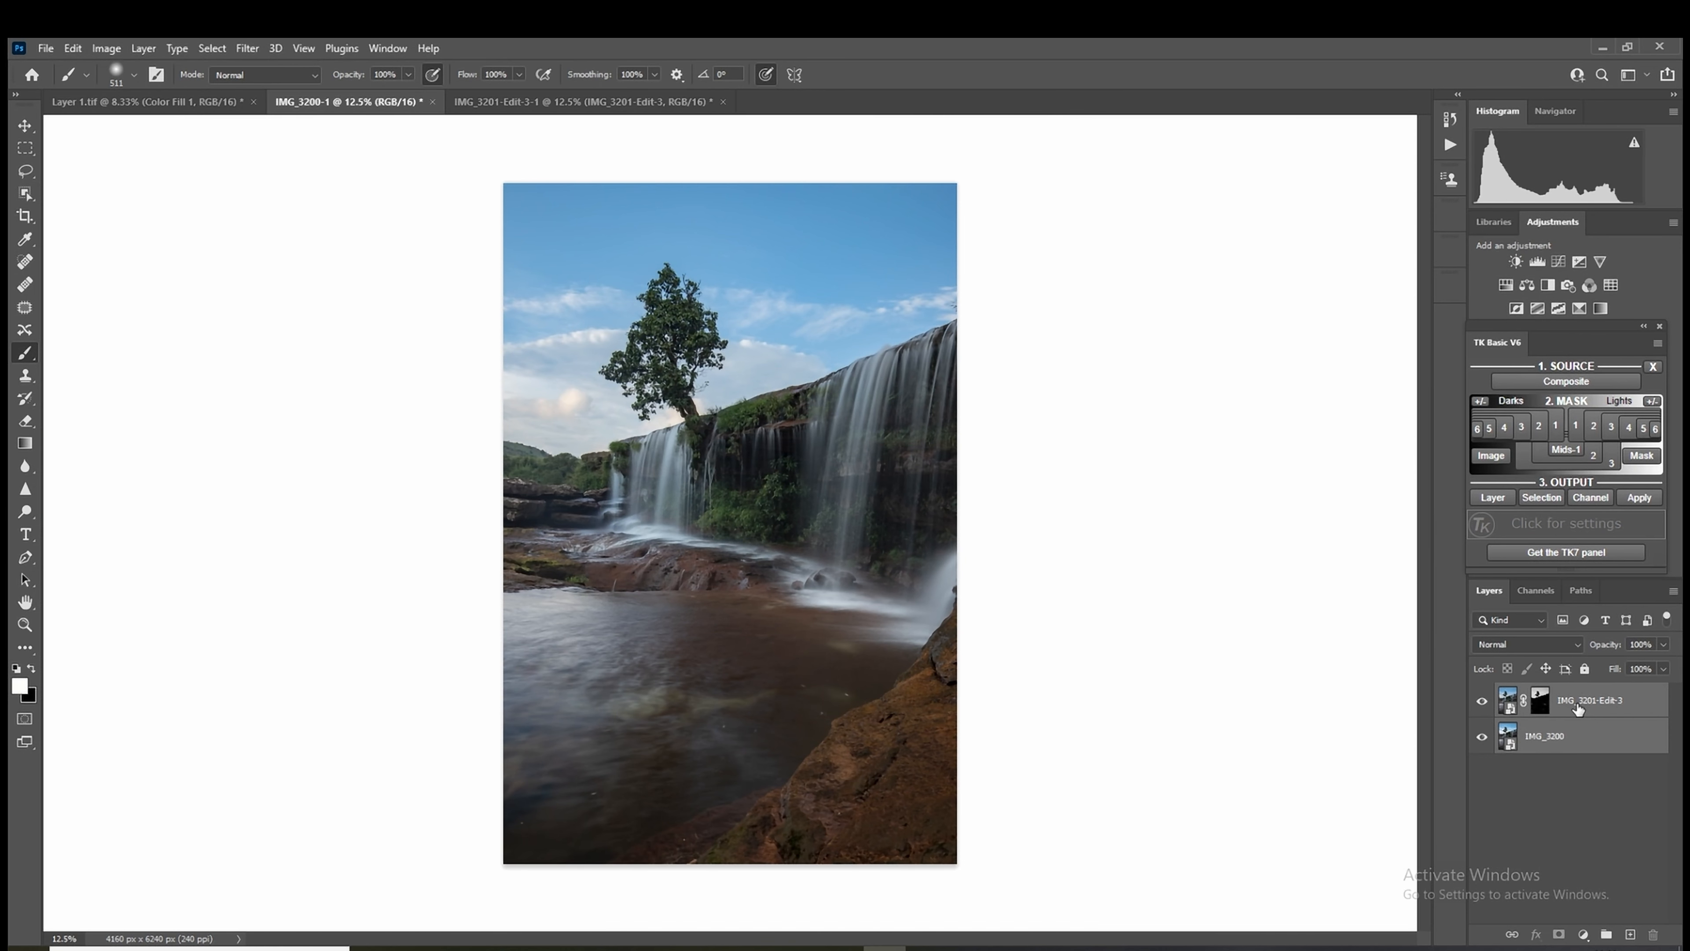
right_click(1578, 708)
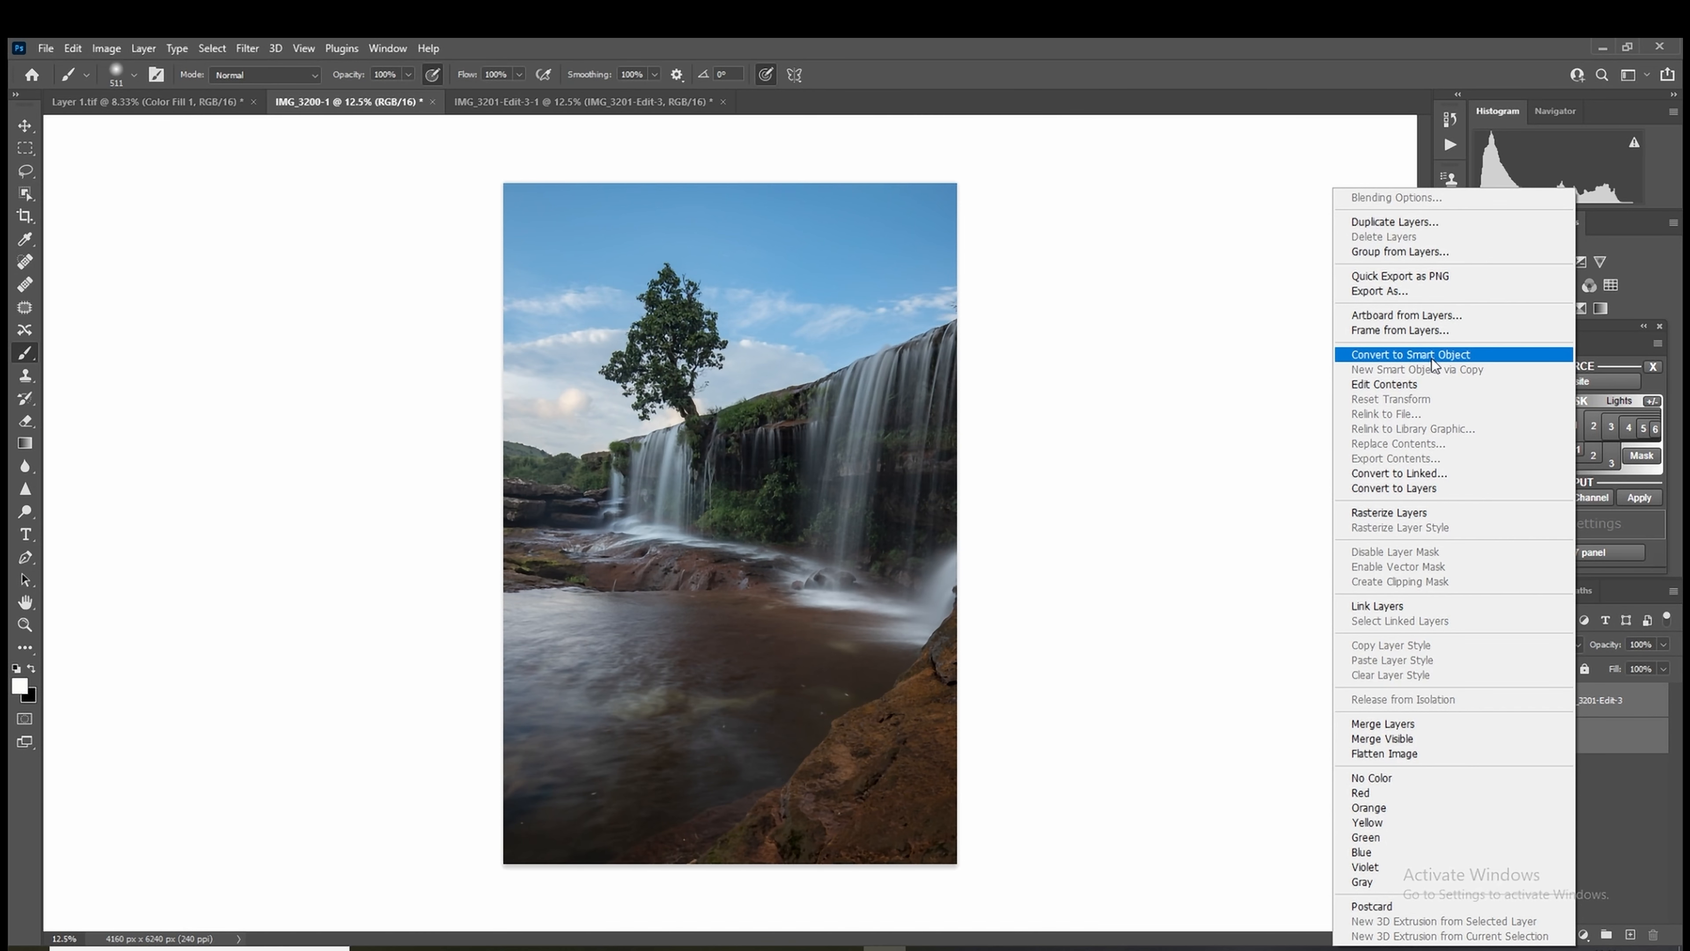
click(1425, 357)
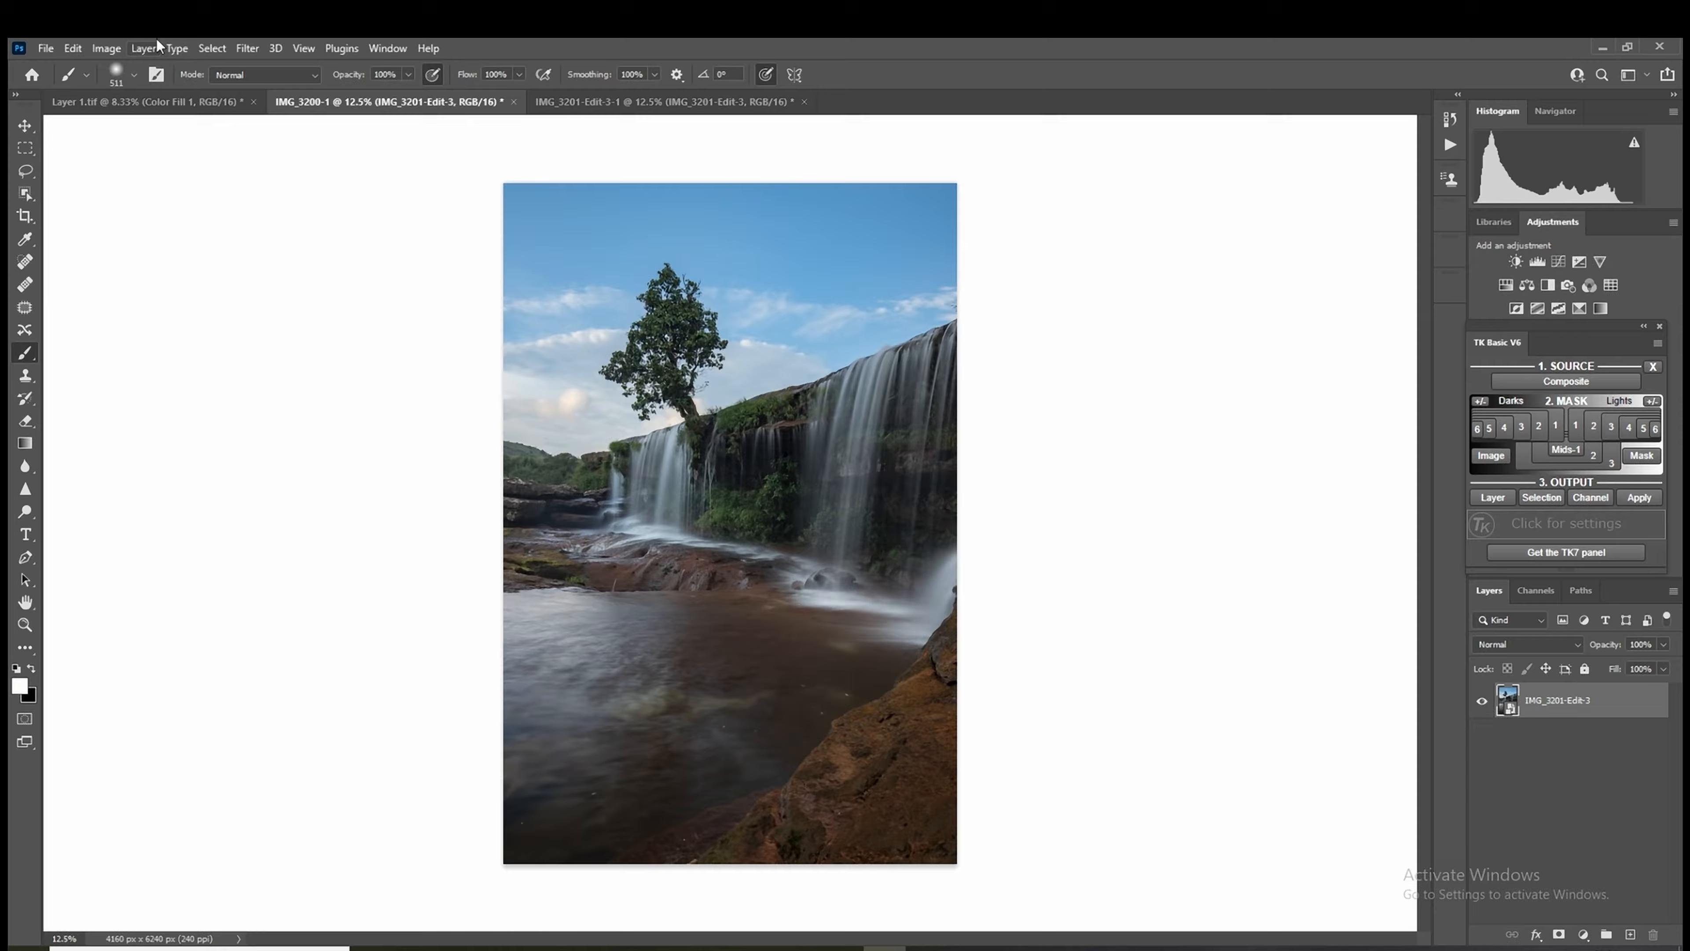
Step: Apply the Camera Raw Filter to the combined smart object with Shadows +42, Highlights -26, Dehaze +3 and Blacks +46
click(245, 48)
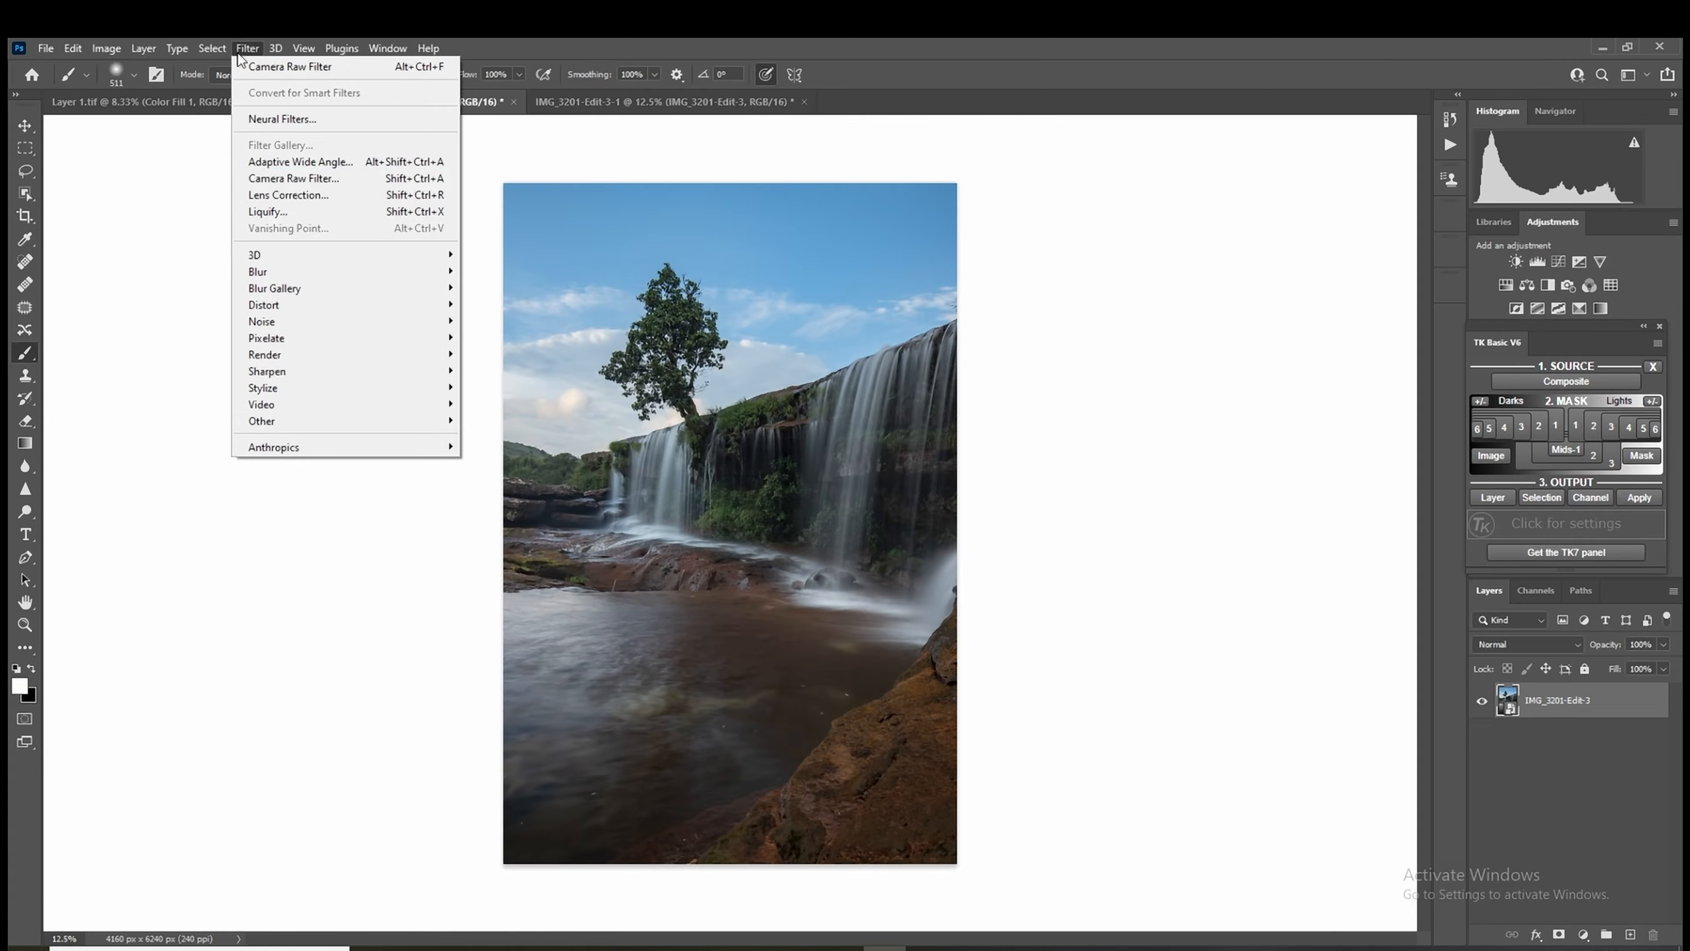
click(286, 178)
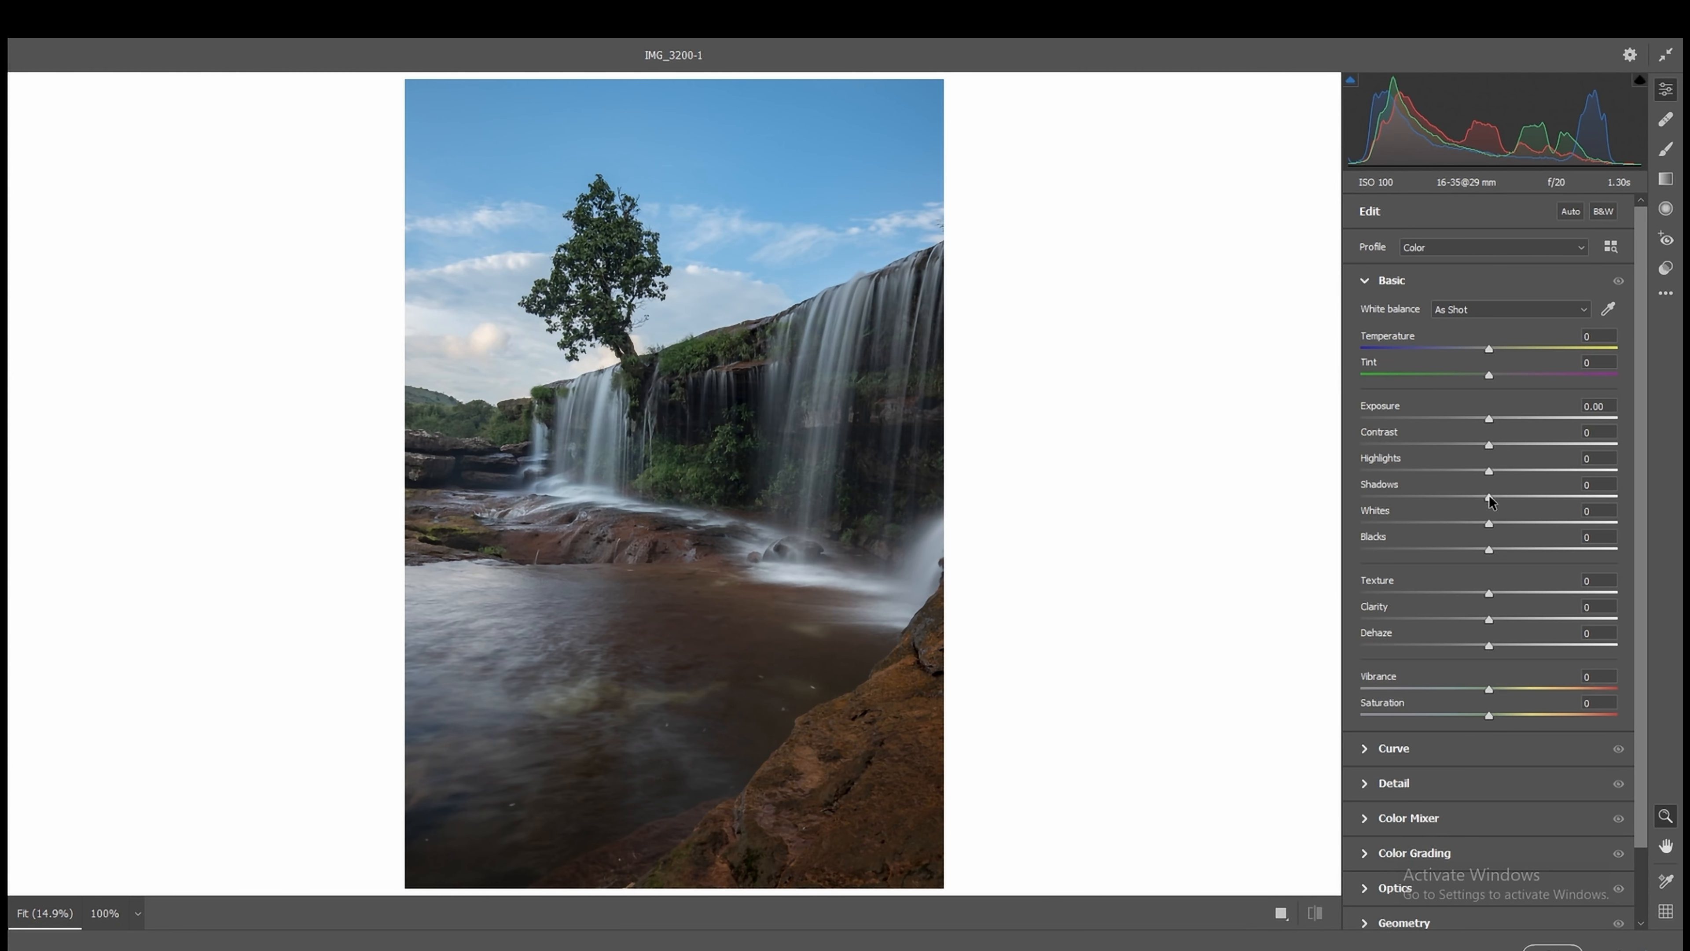
drag(1489, 497, 1542, 499)
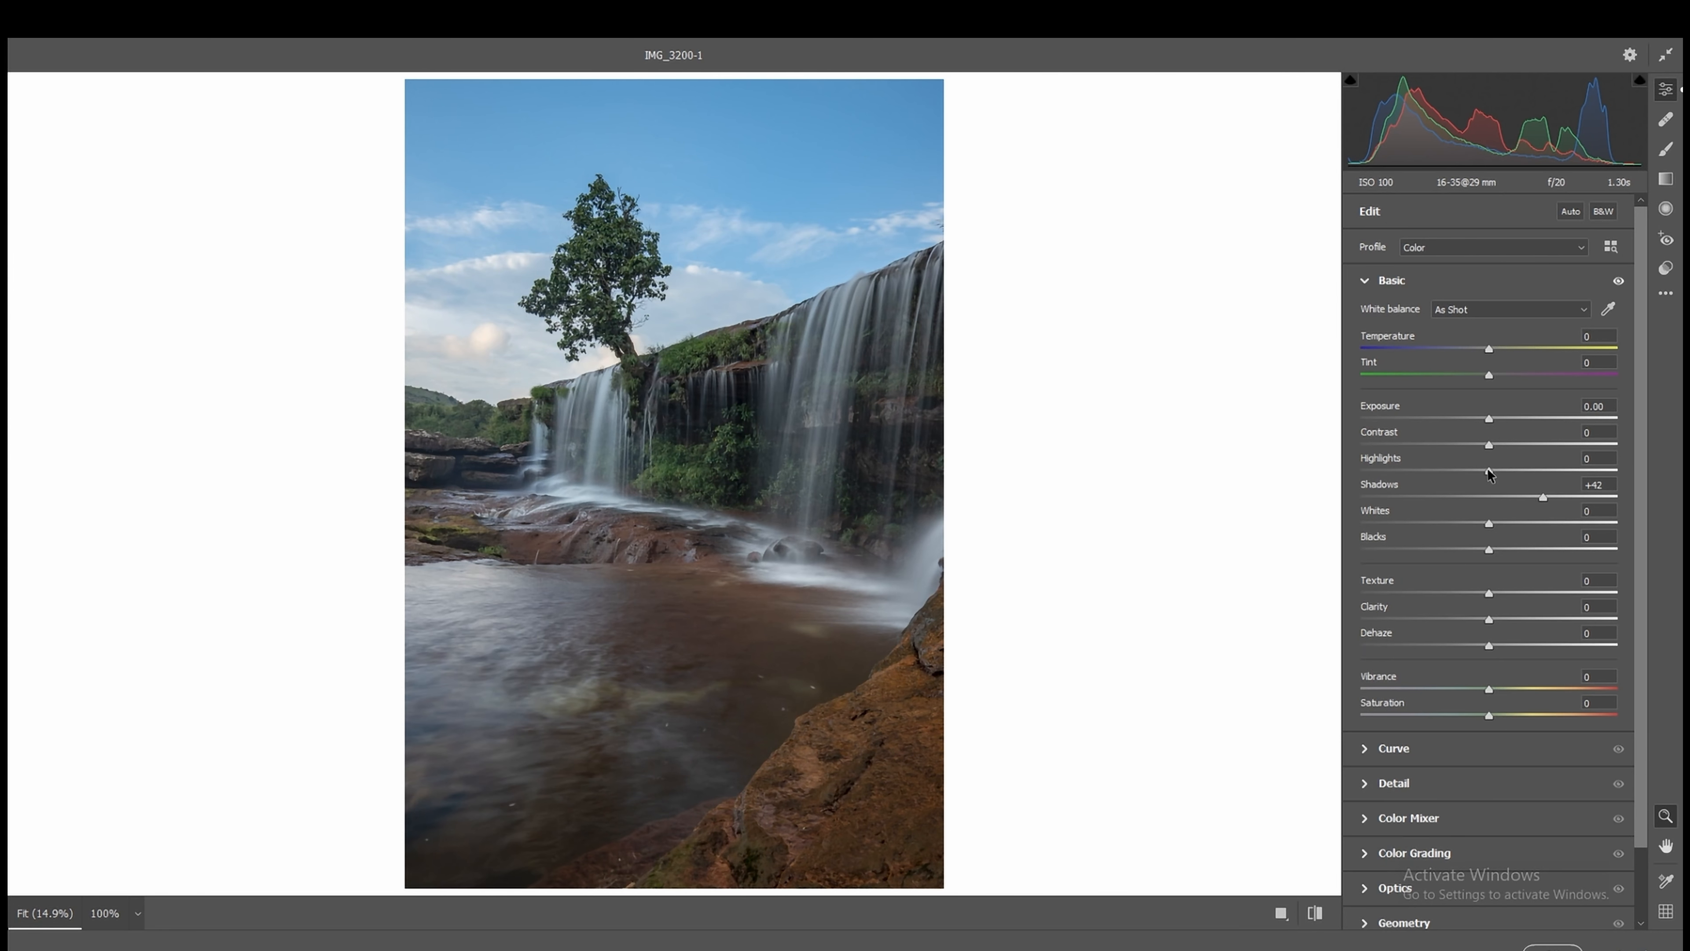
drag(1489, 471, 1456, 472)
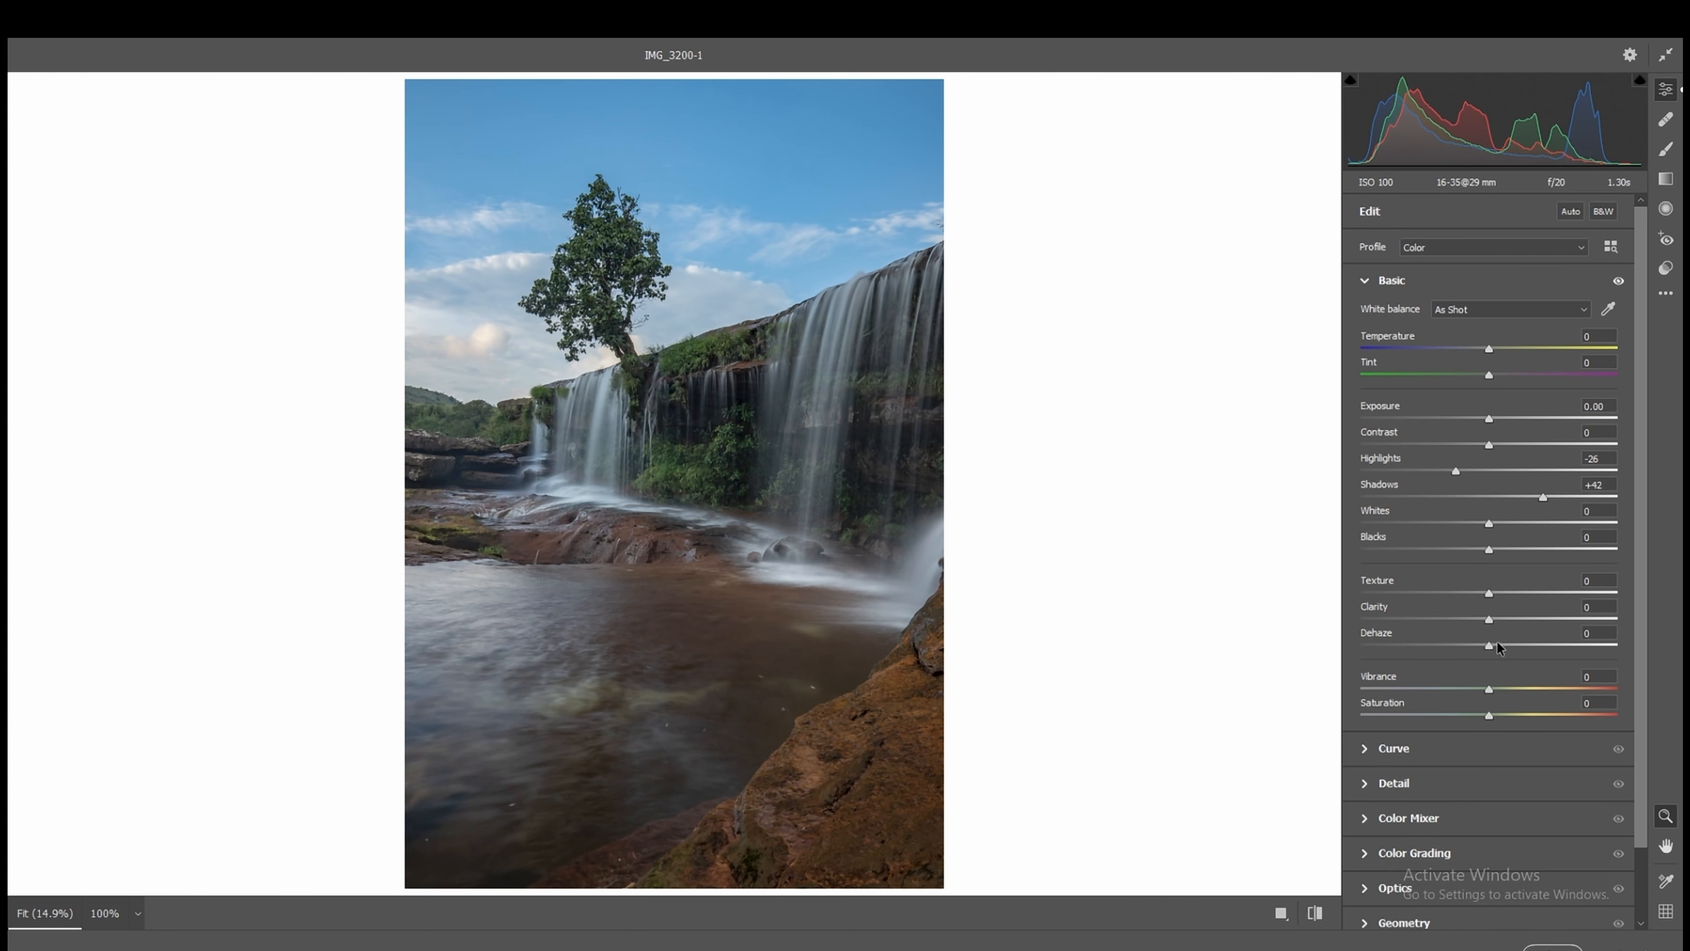
drag(1489, 646, 1493, 646)
drag(1489, 547, 1556, 552)
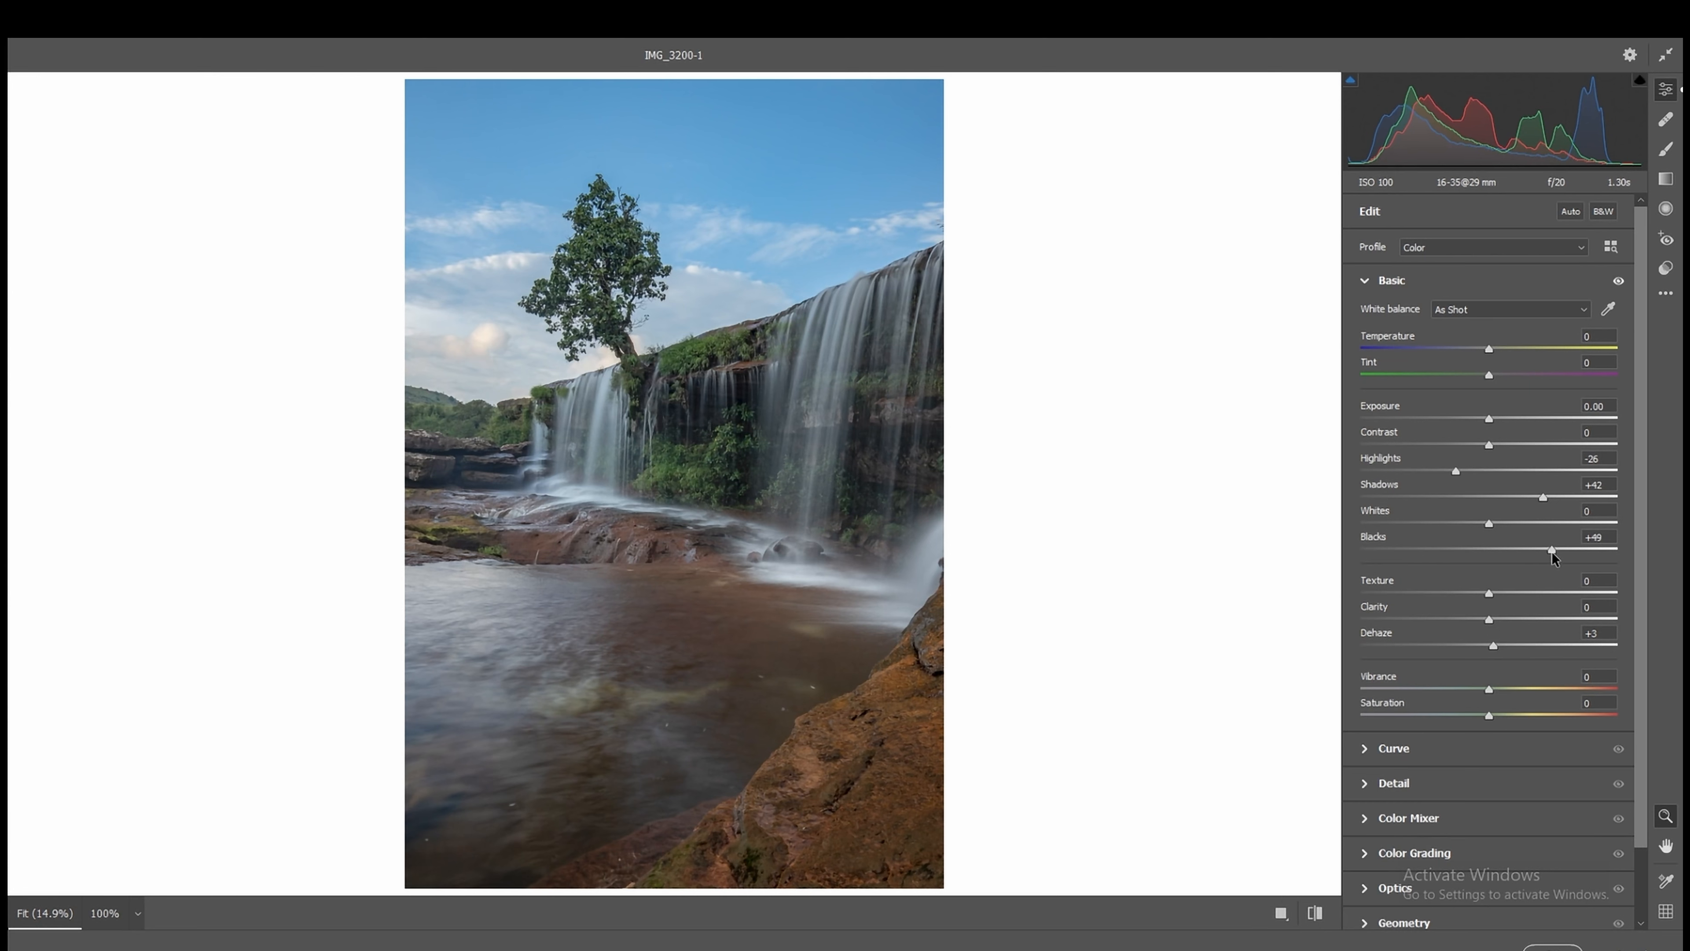
Step: Raise the Lights to +9 on the parametric tone curve and slightly lower the Darks
click(1420, 749)
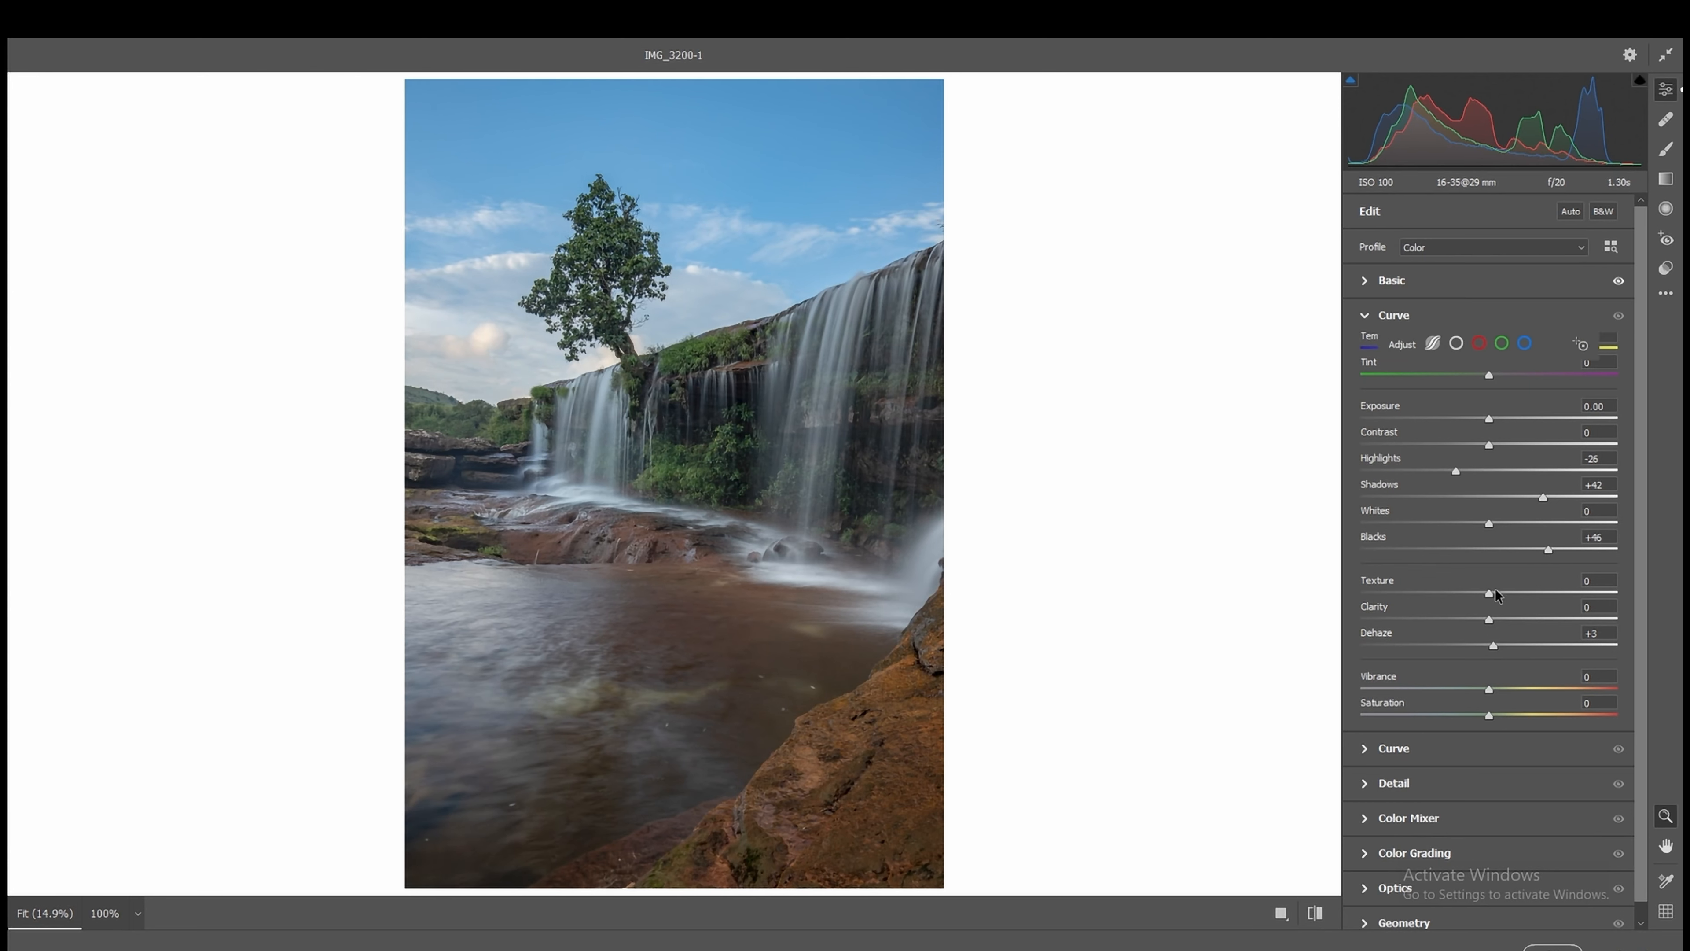
drag(1507, 457, 1510, 430)
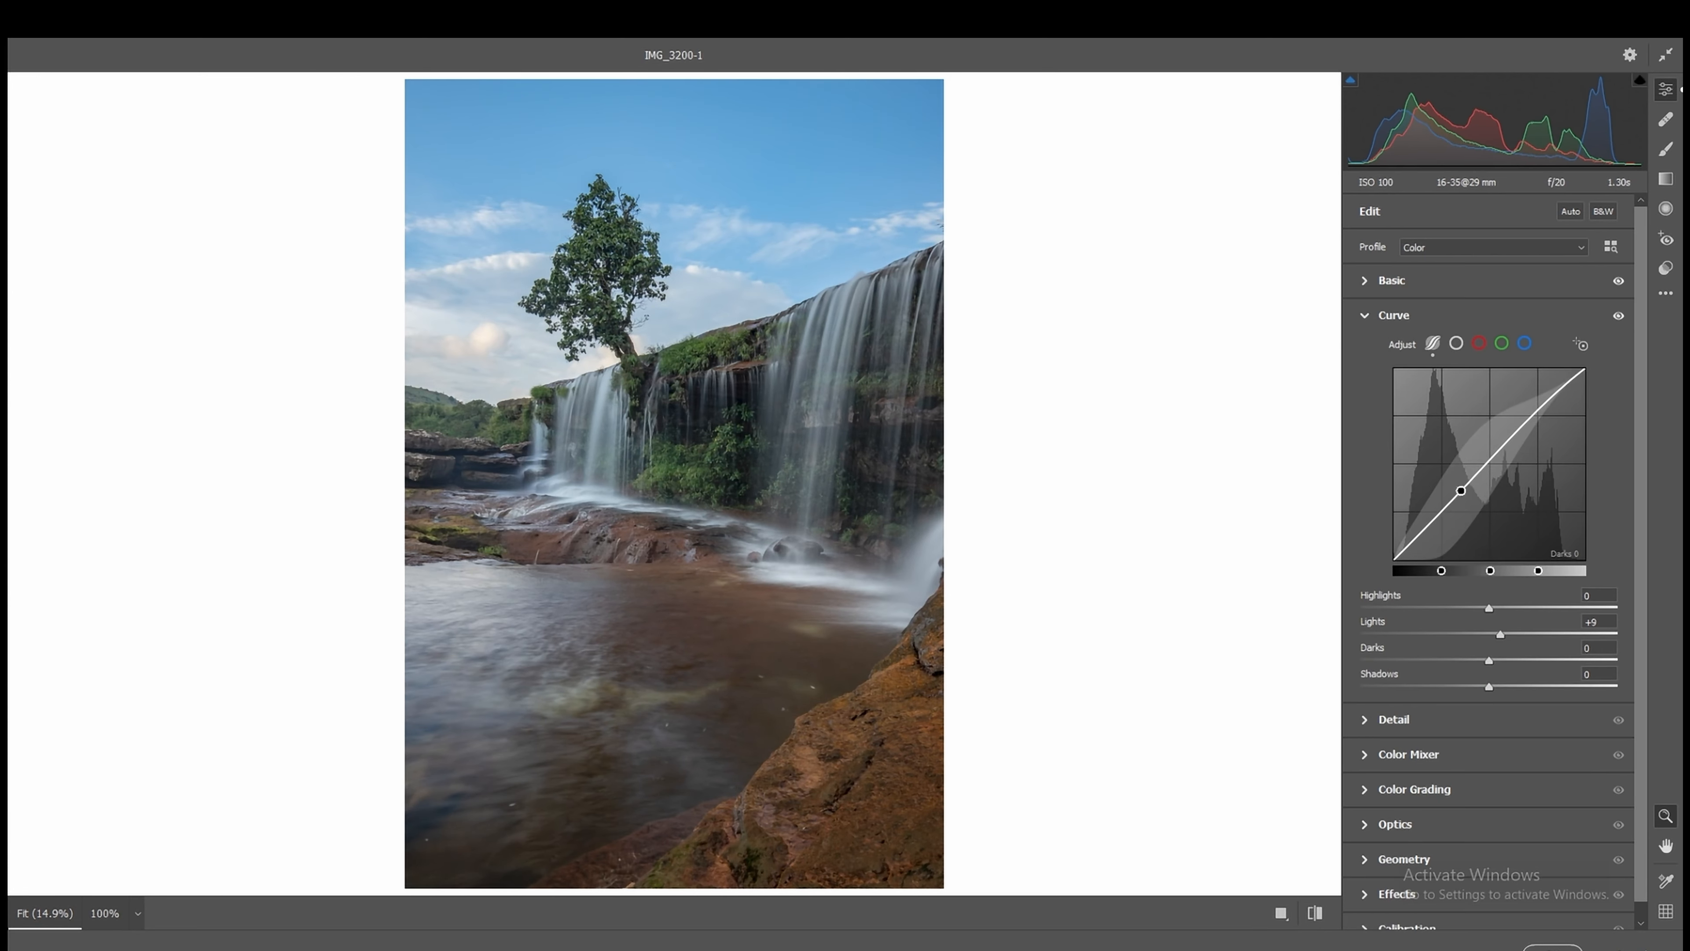
drag(1460, 491, 1460, 496)
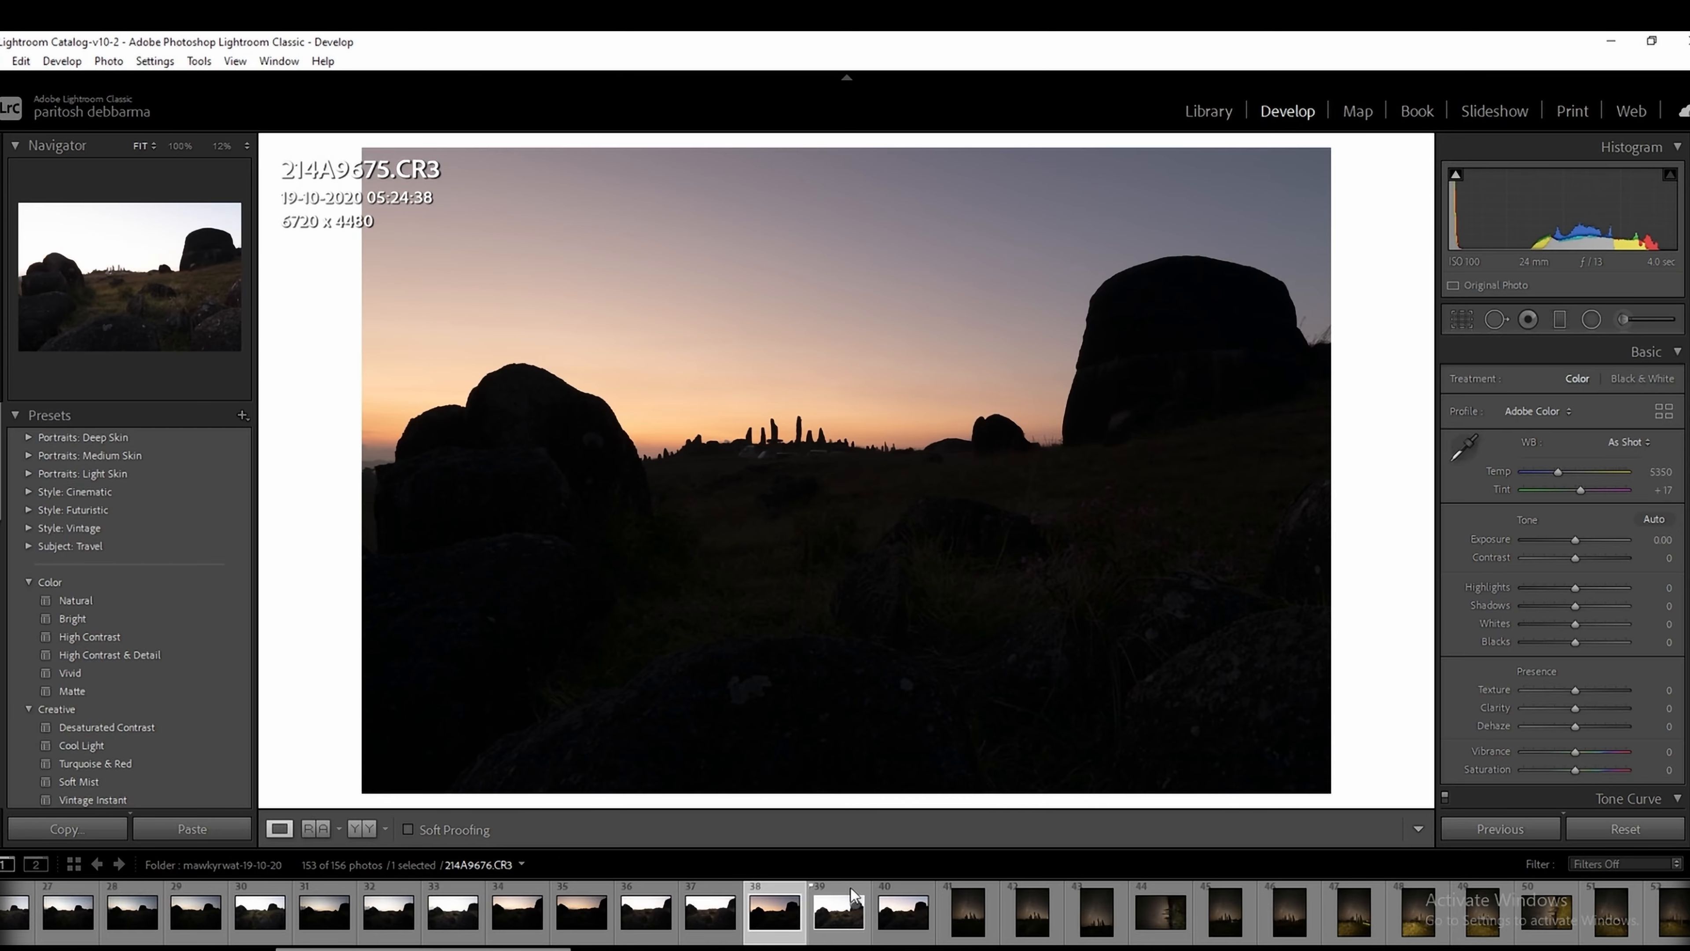
Step: In Lightroom Classic, select 214A9675.CR3 and 214A9676.CR3 and open both as smart objects in Photoshop
click(841, 894)
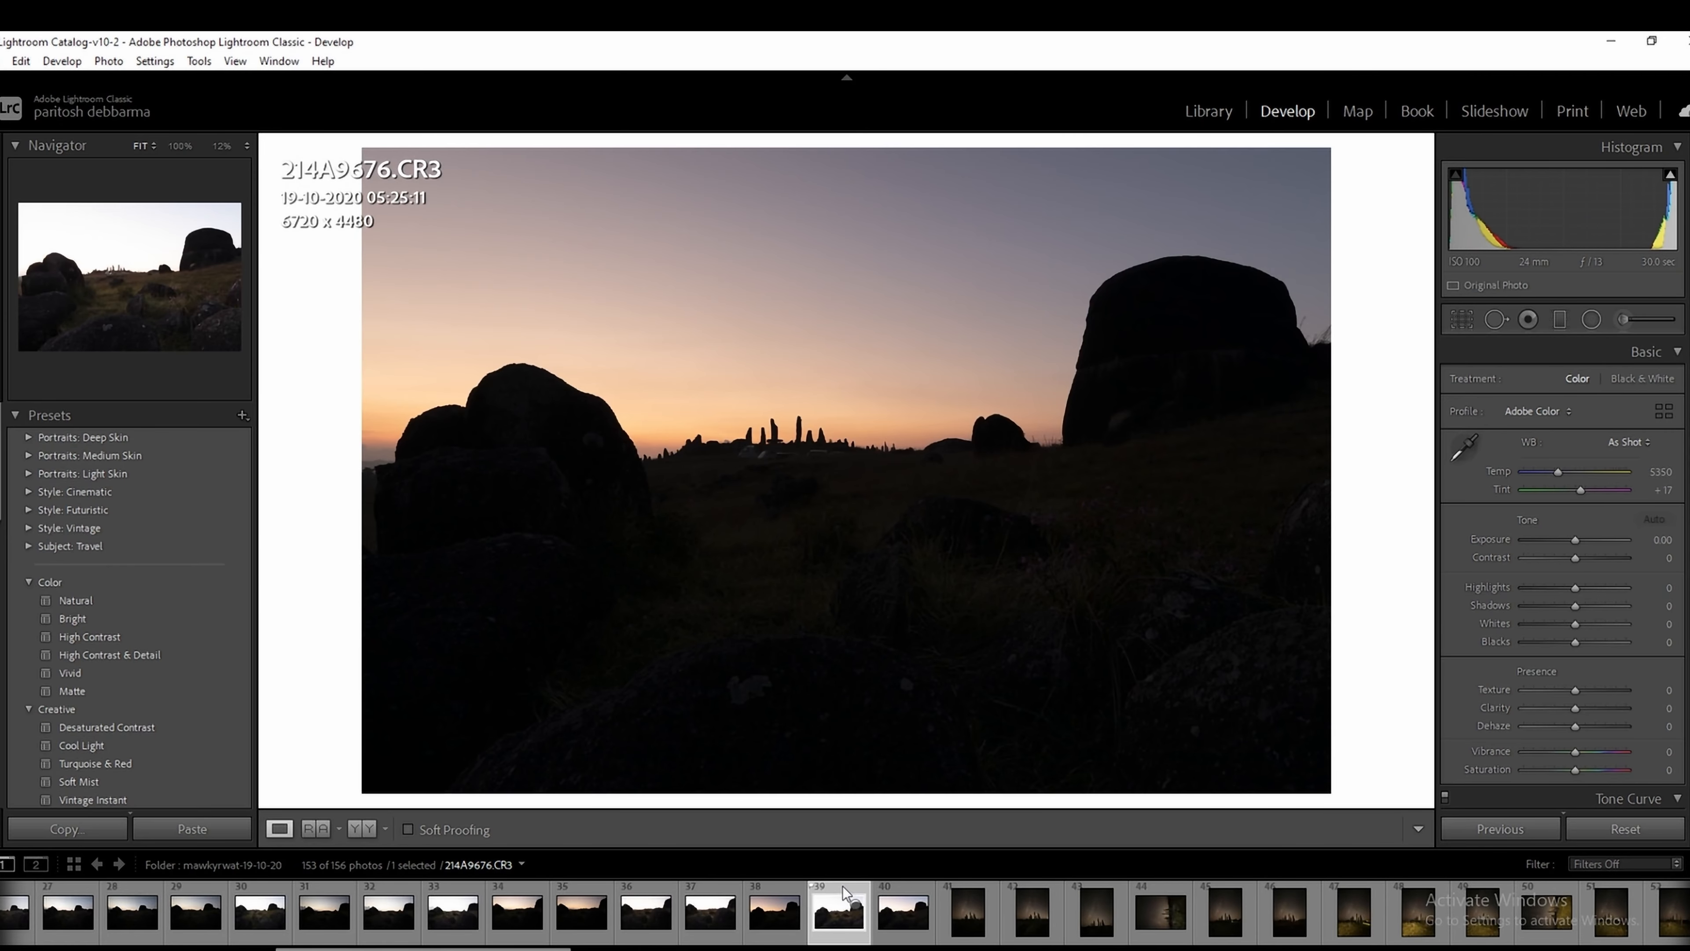
ctrl+click(793, 899)
right_click(793, 899)
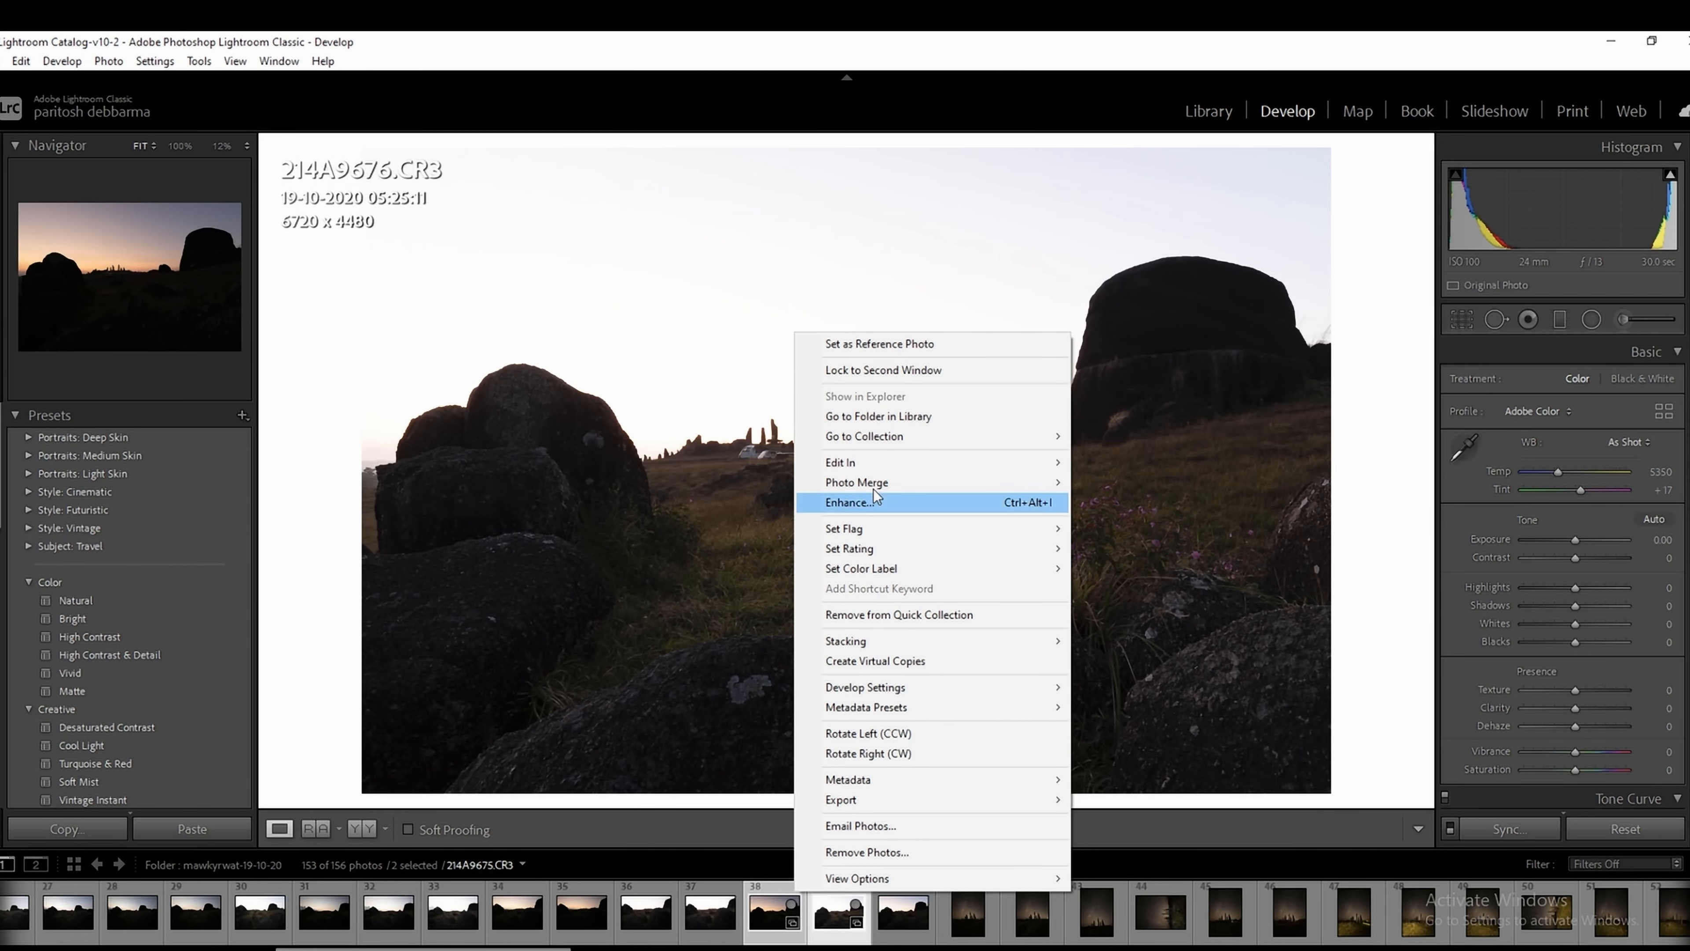
mouse_move(1025, 468)
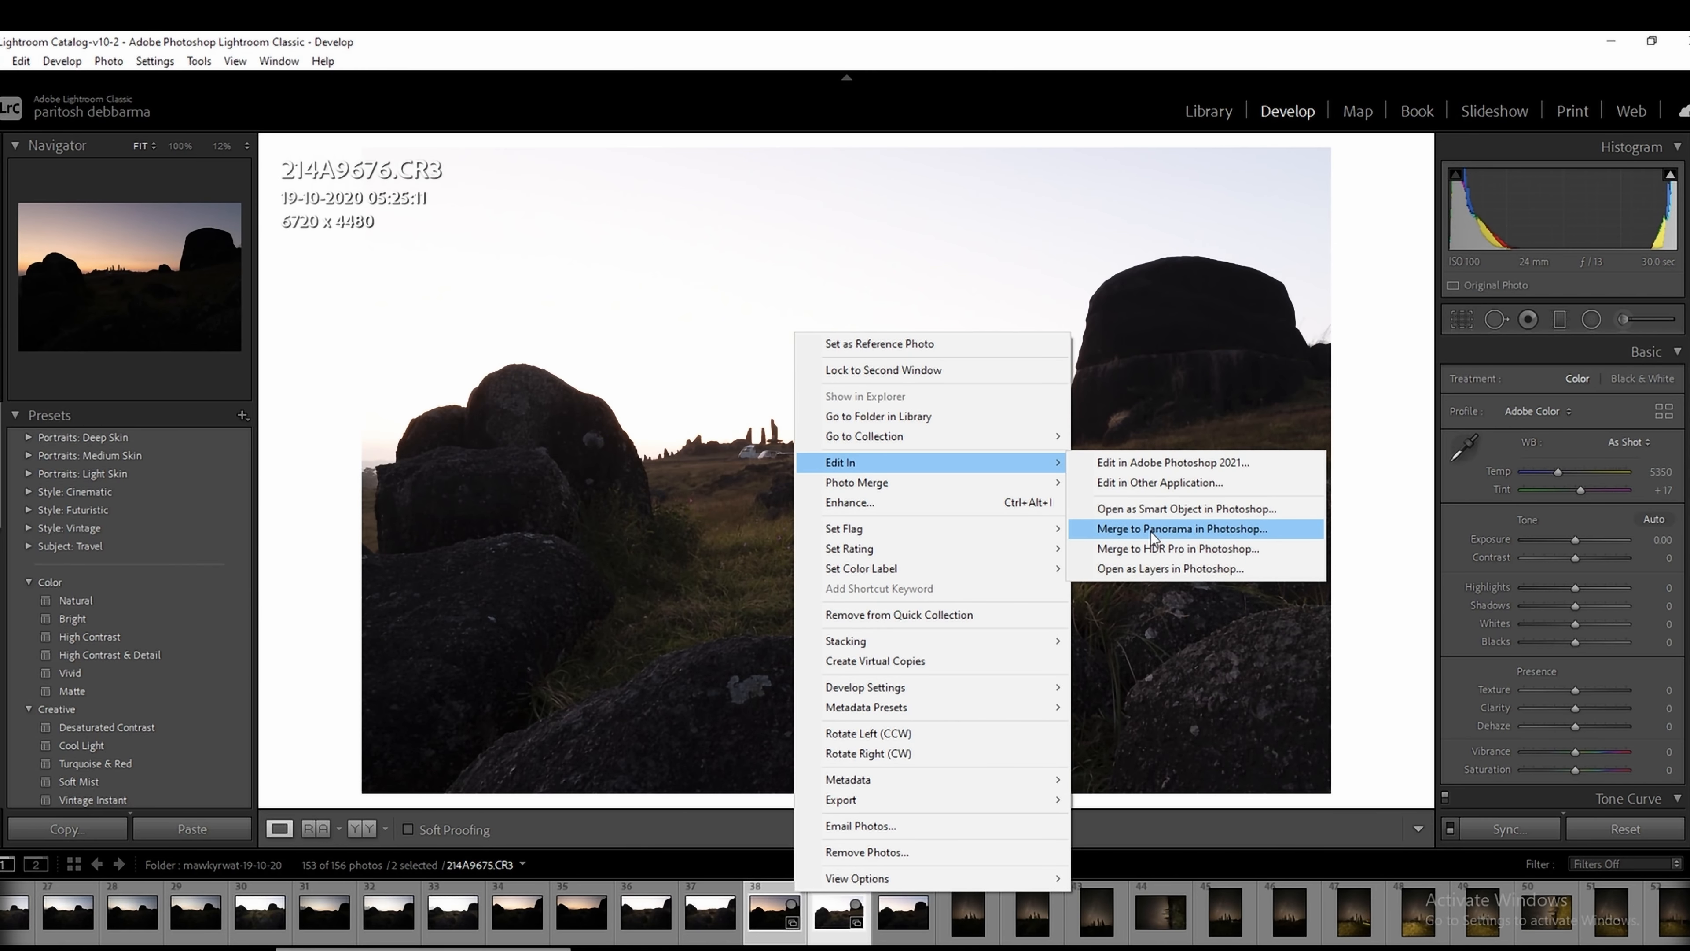
click(1178, 509)
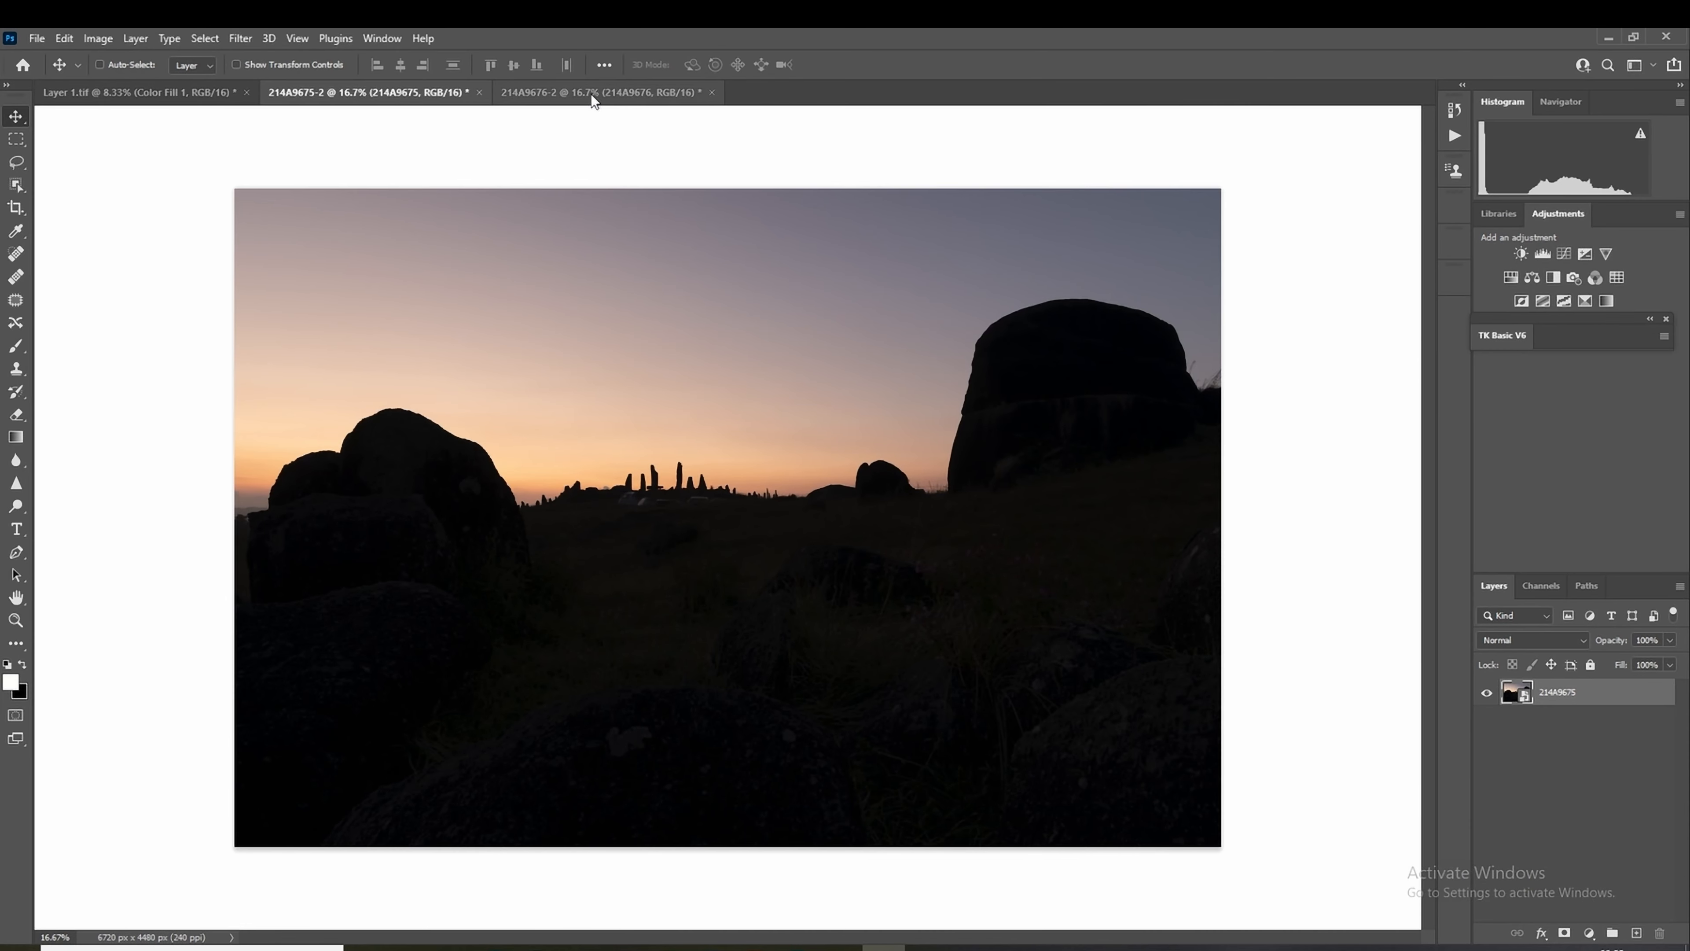
Step: Compare the dark sky exposure in 214A9675-2 with the bright foreground exposure in 214A9676-2
click(590, 93)
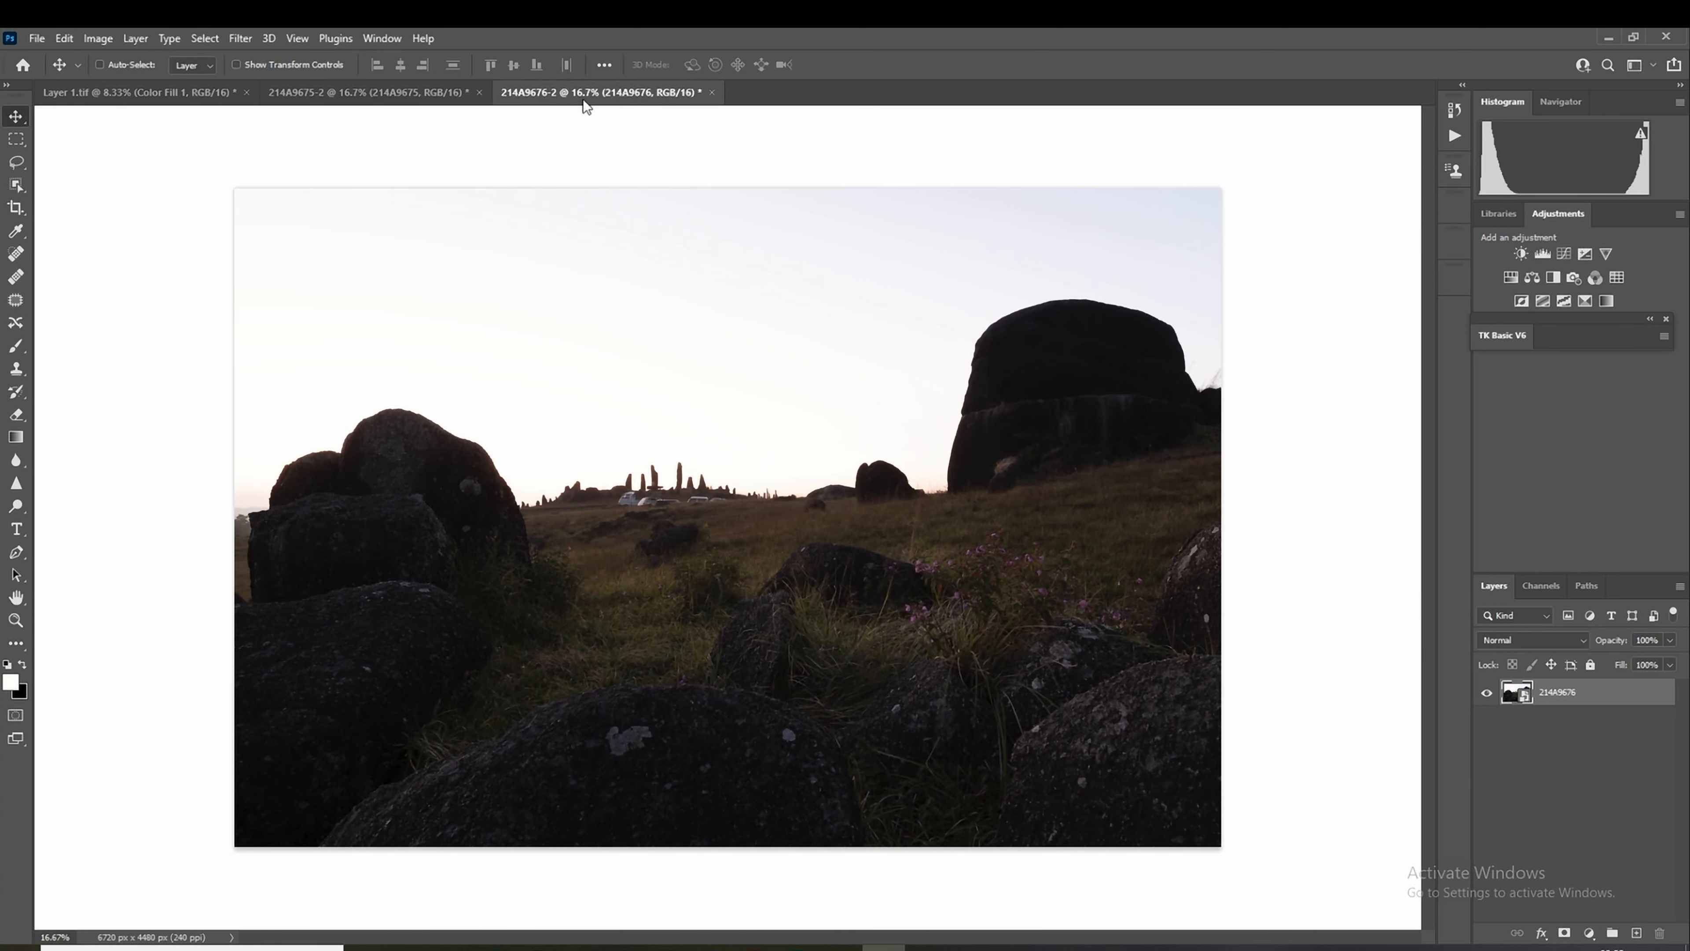
click(410, 91)
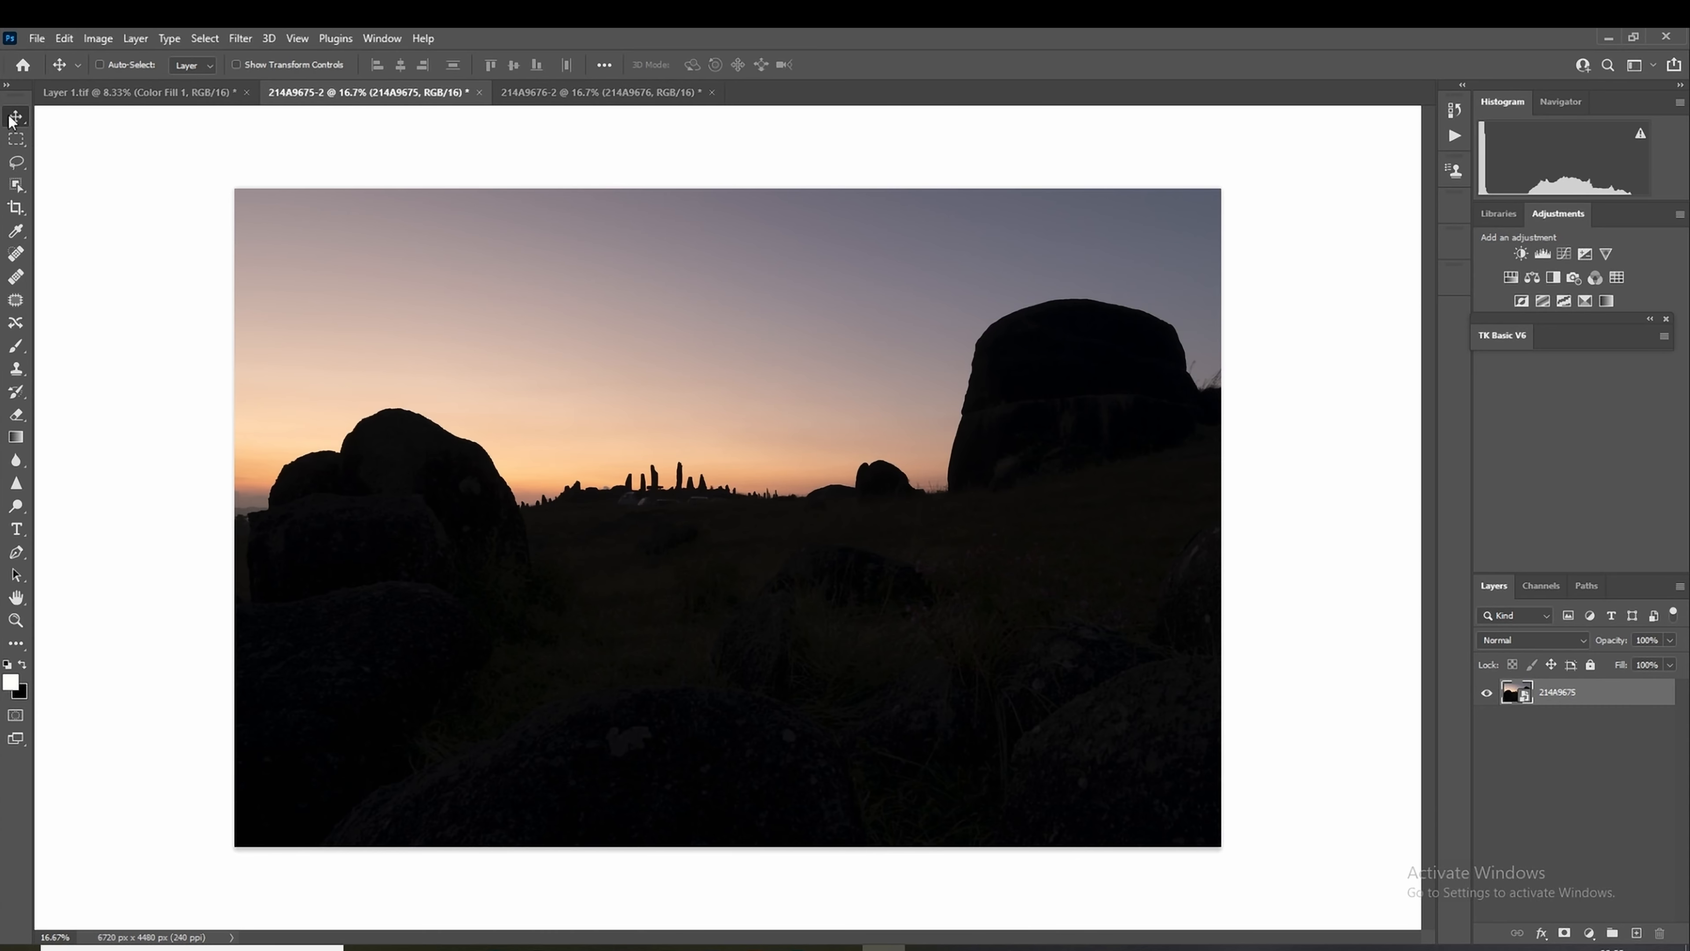
click(617, 93)
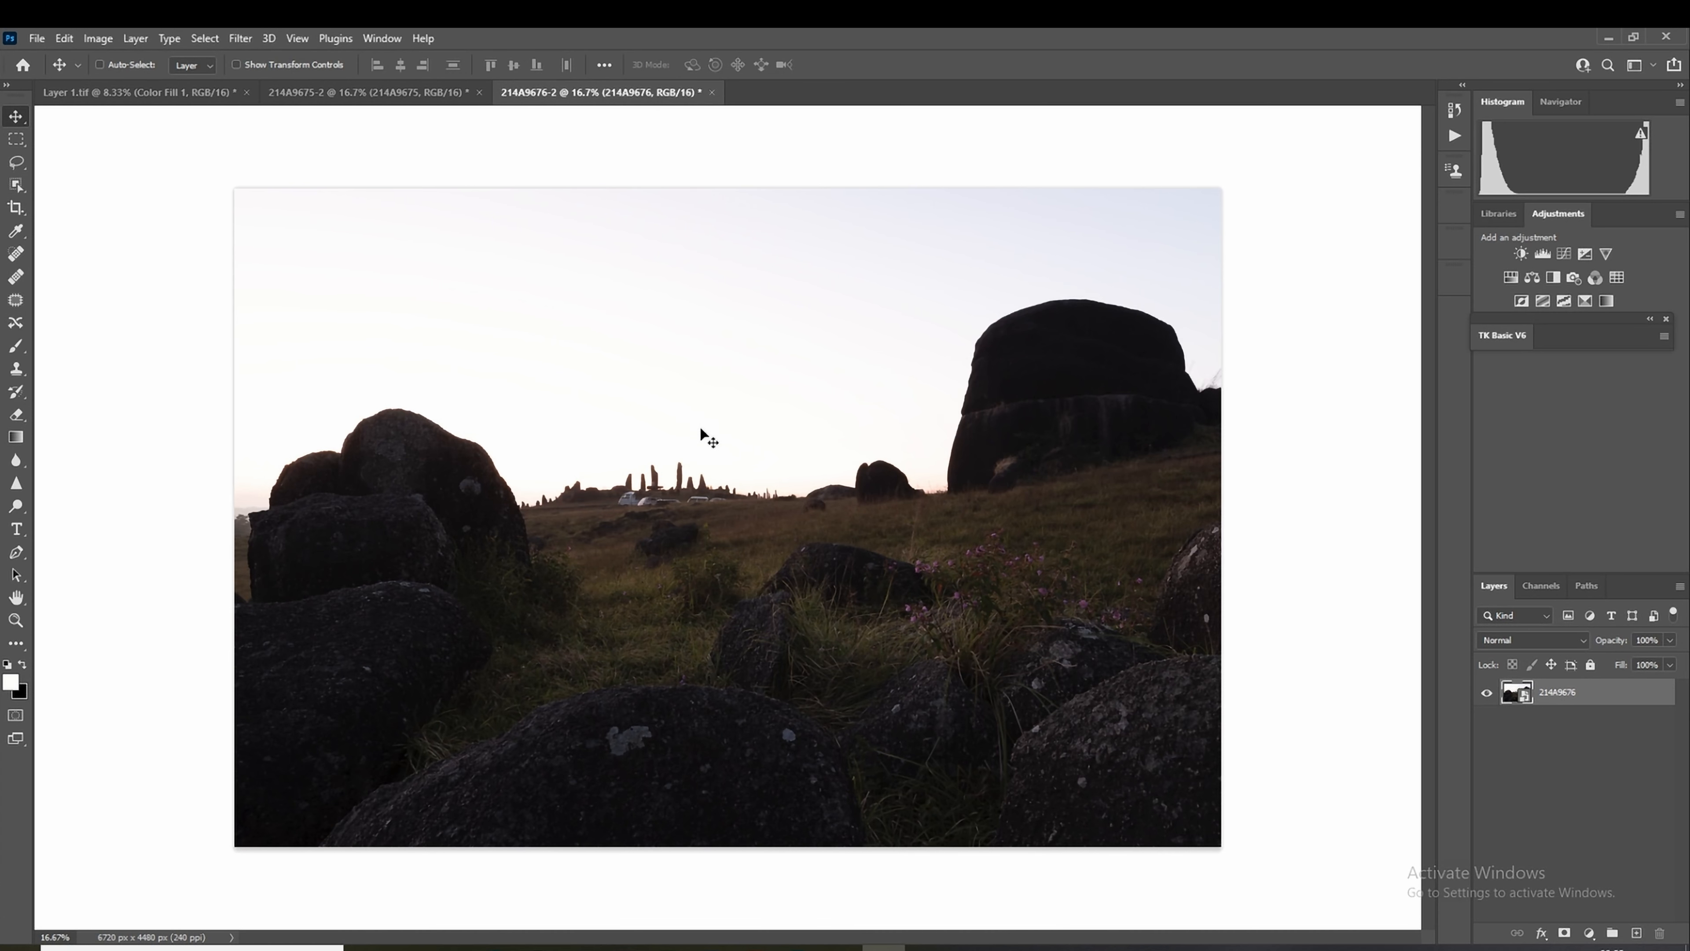
Step: Copy the 214A9676 smart object into the 214A9675-2 document, aligned with the image, and place it beneath the 214A9675 layer
drag(701, 430, 673, 466)
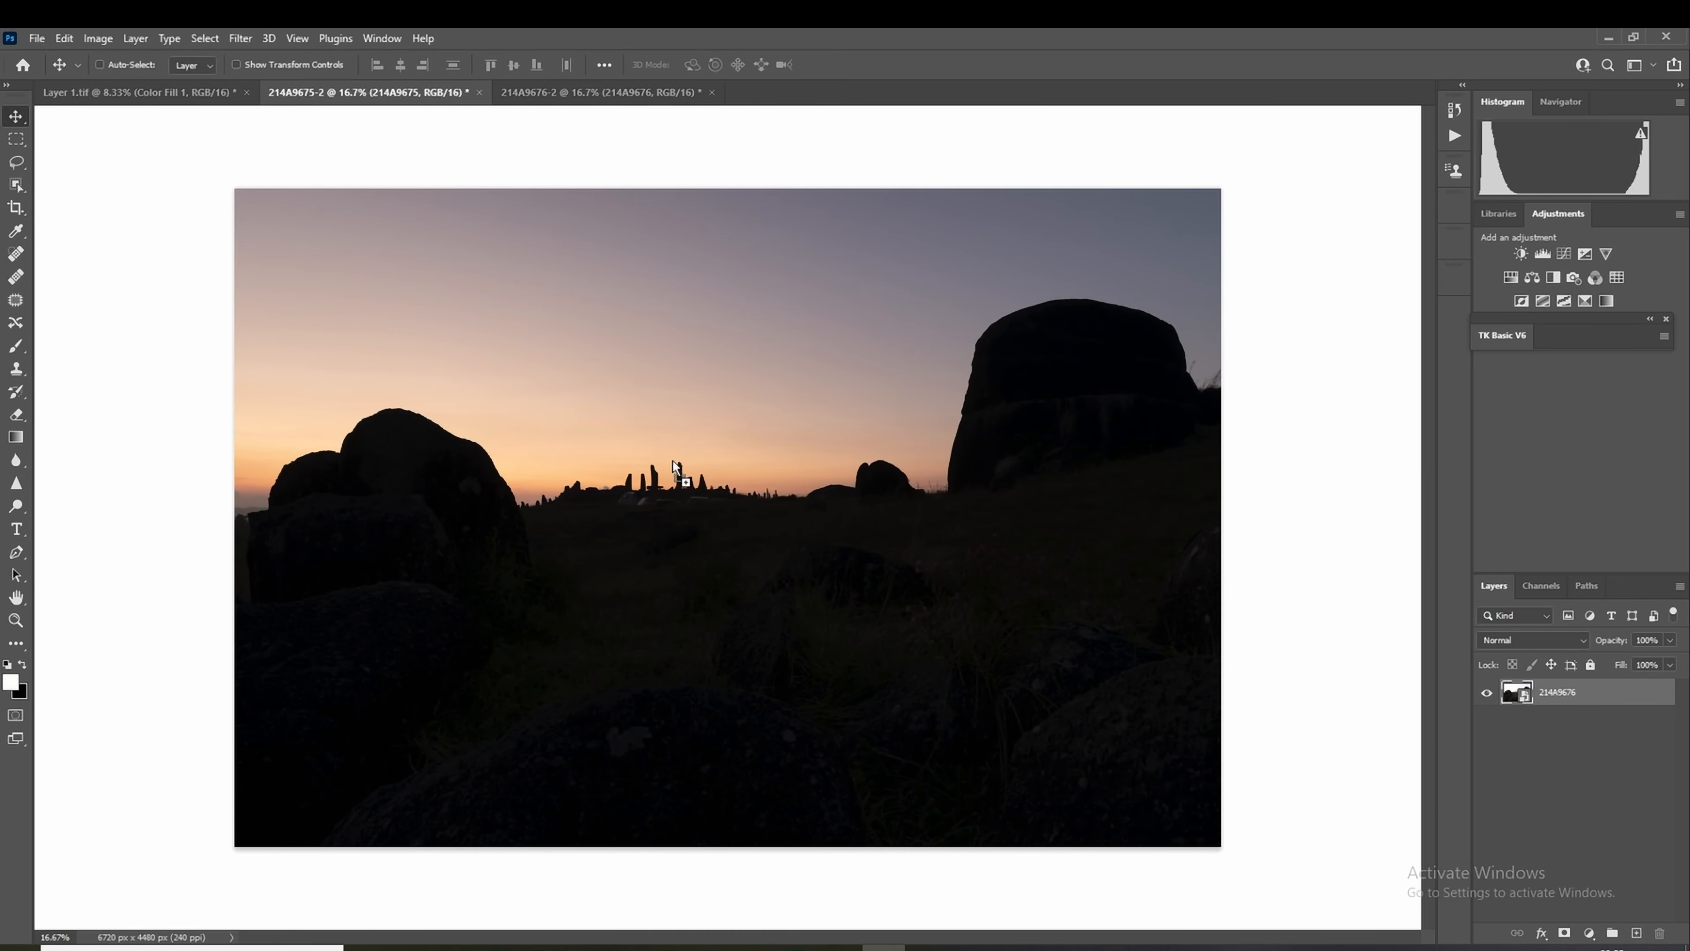
drag(673, 466, 675, 467)
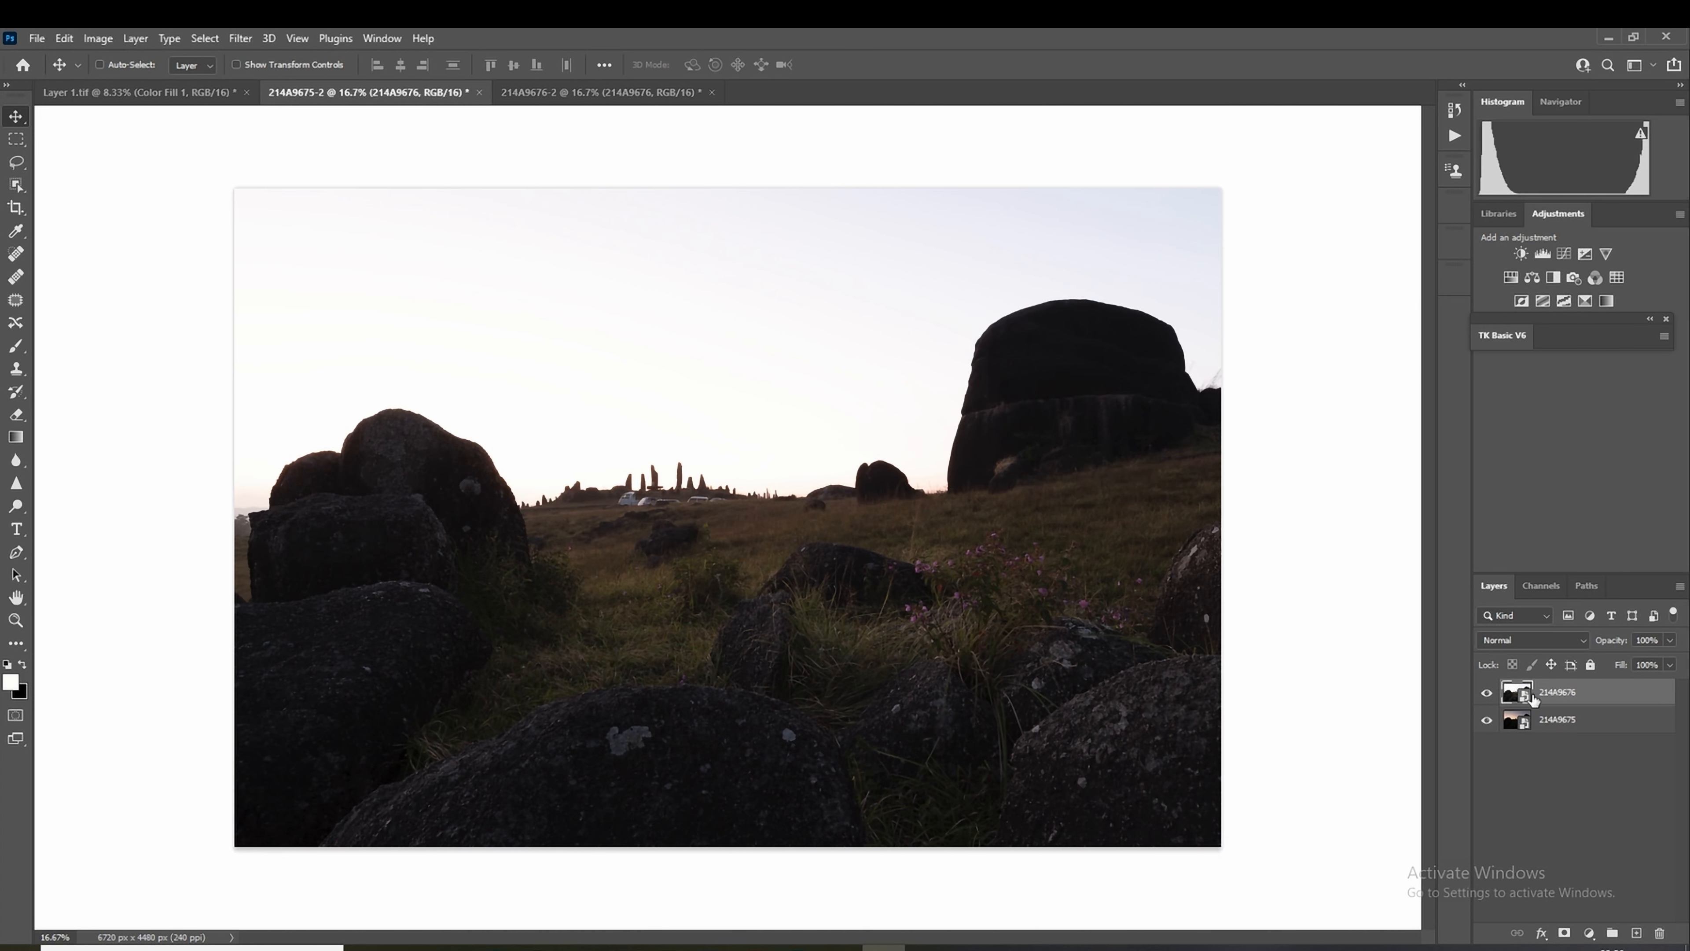
drag(1549, 696, 1556, 751)
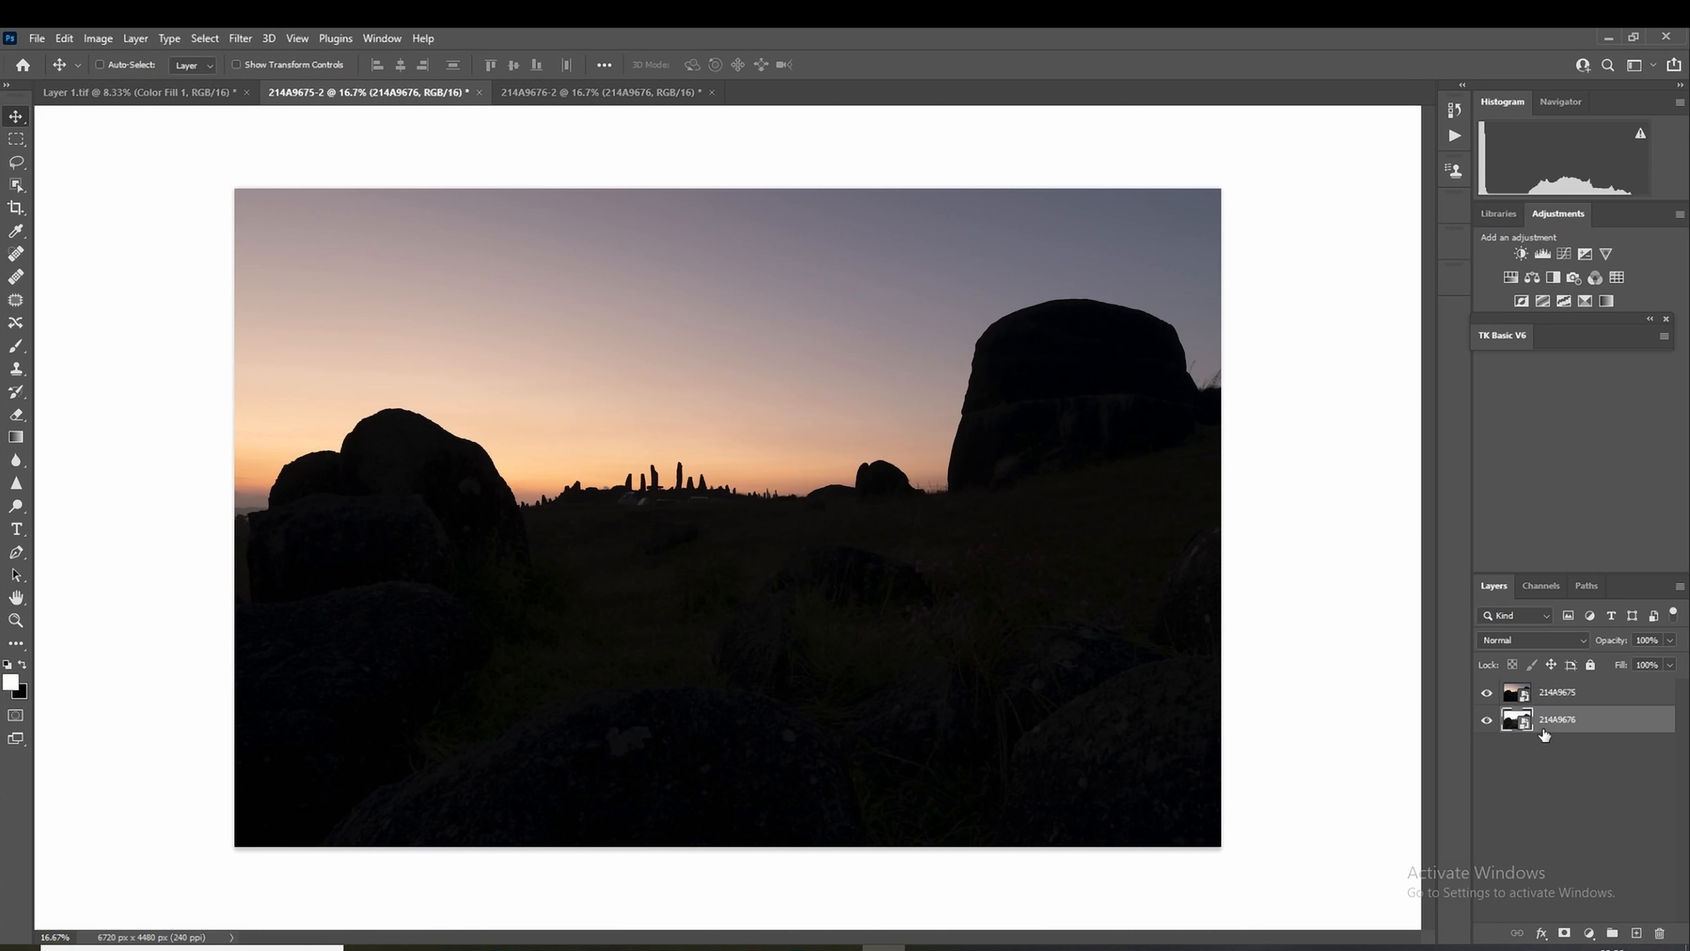
Step: Compare channel selections of the 214A9675 layer, load the Red channel as the selection and add it as that layer's mask
click(1547, 700)
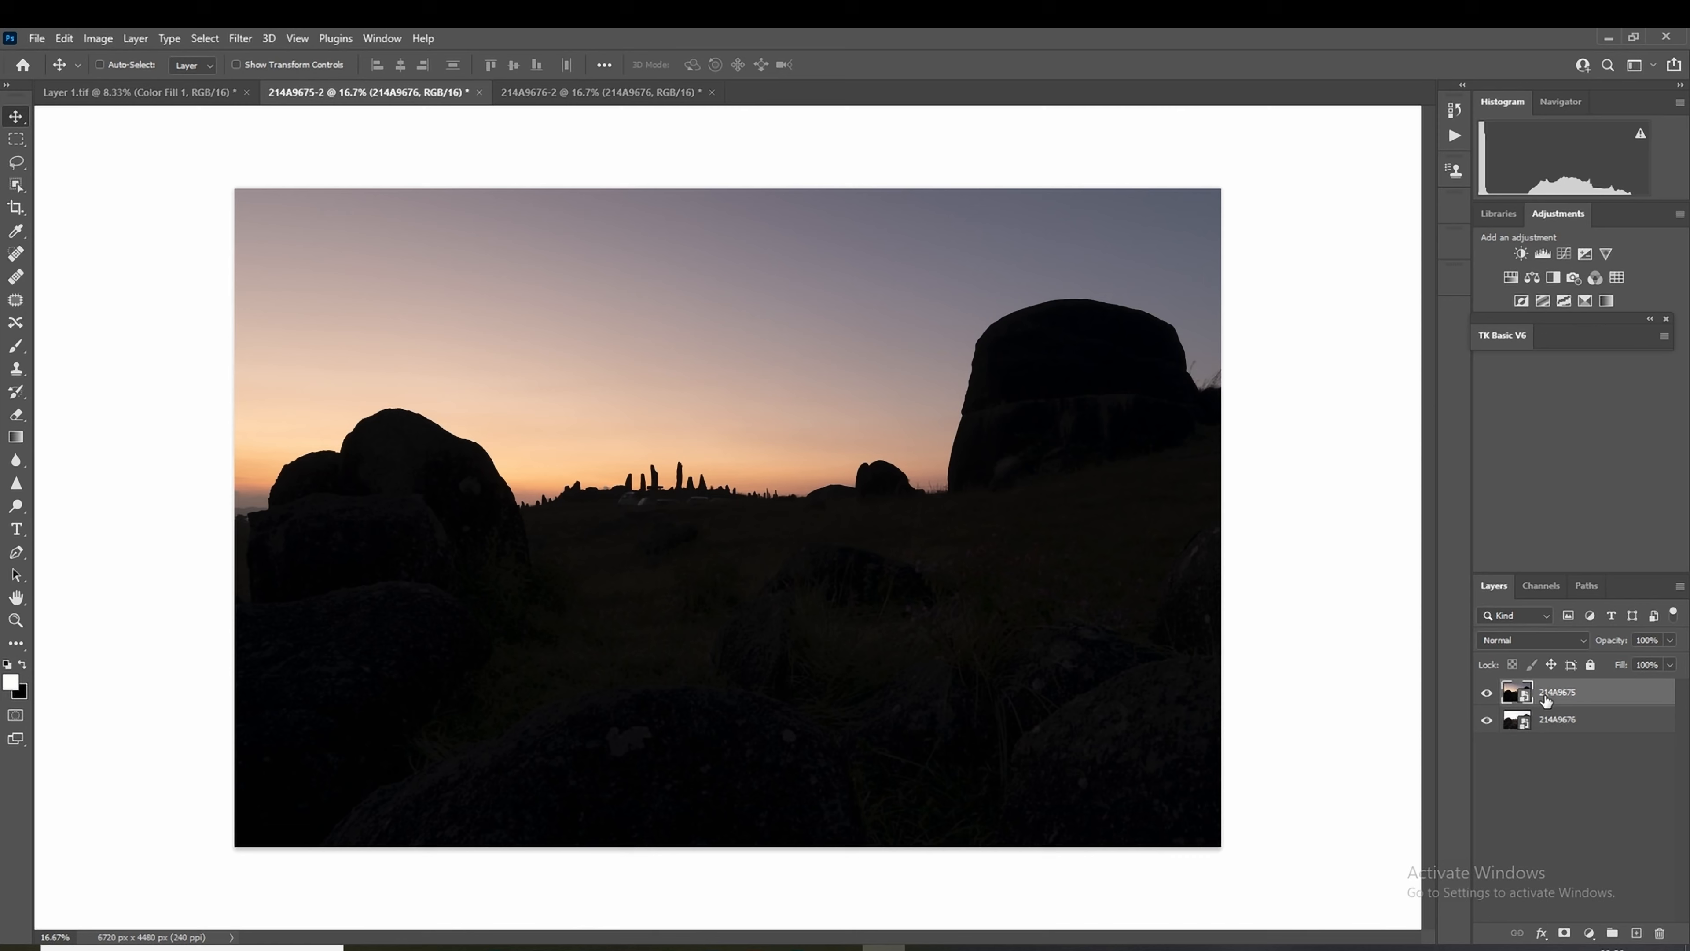
click(1542, 586)
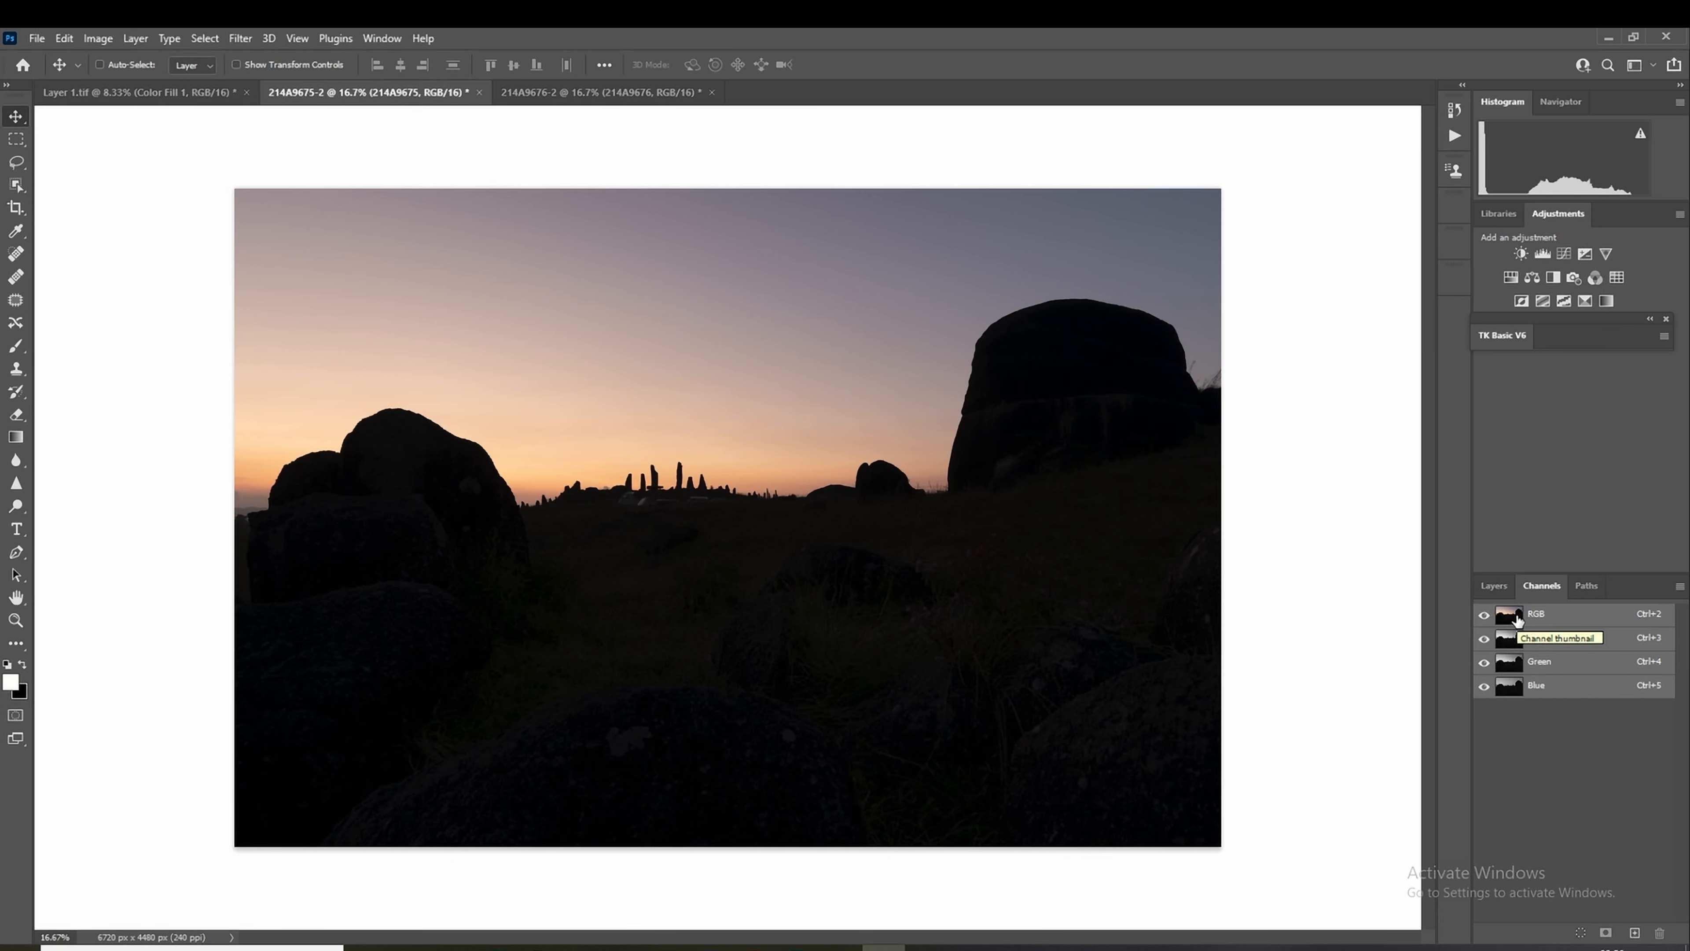
ctrl+click(1517, 621)
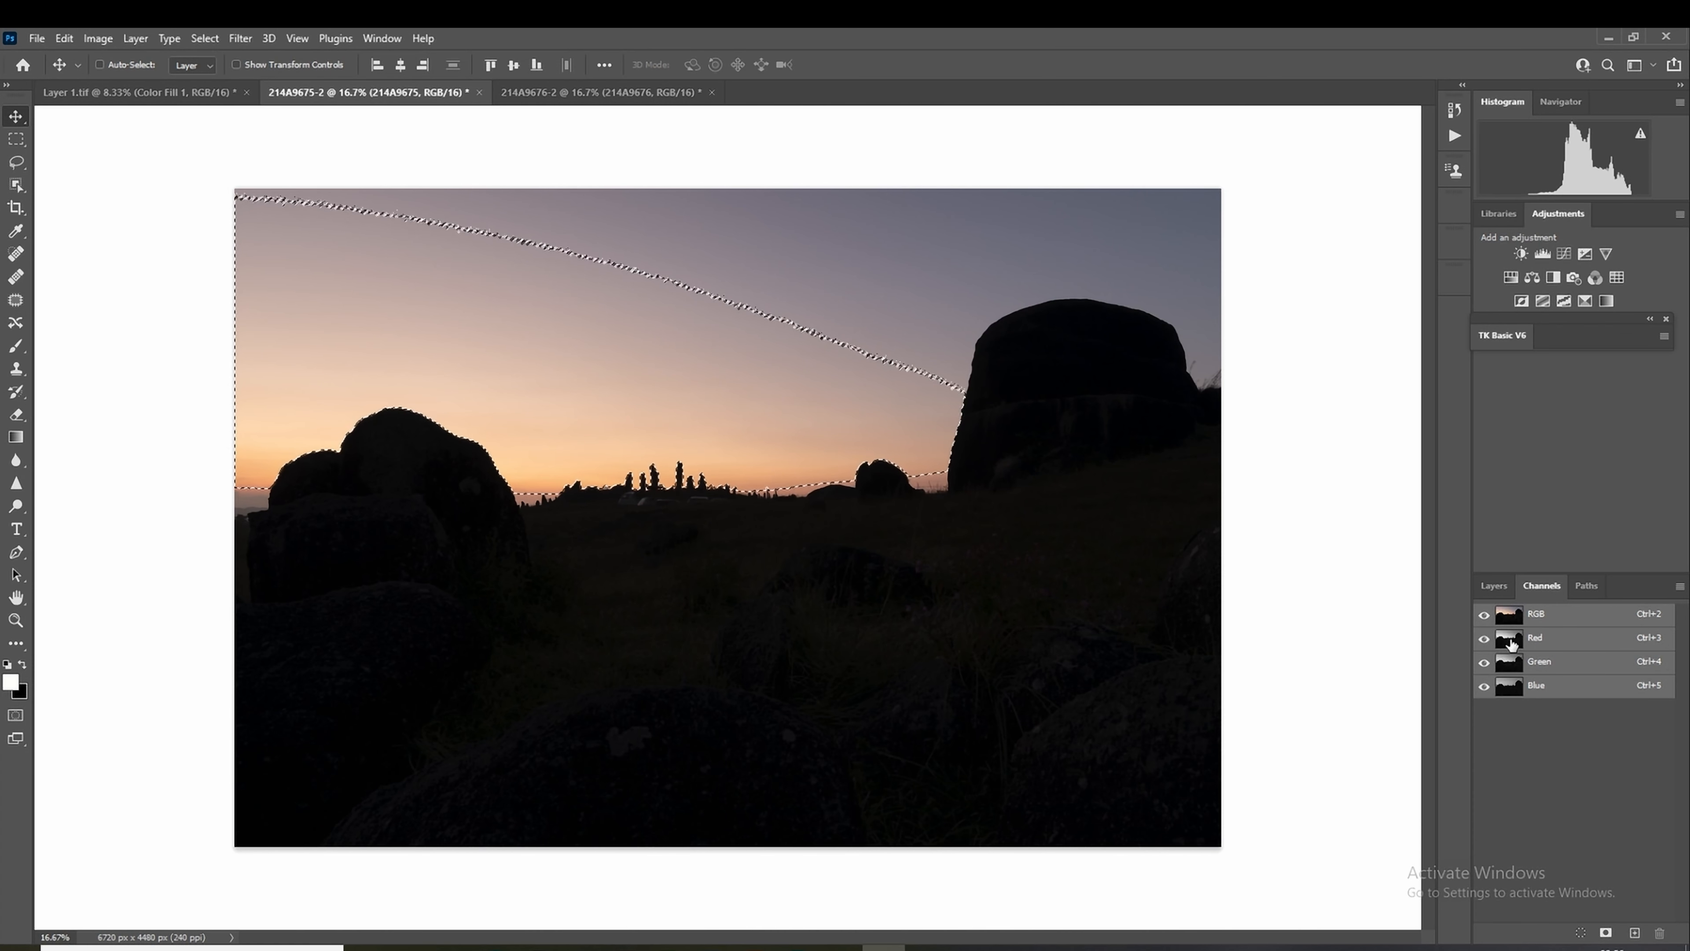
ctrl+click(1514, 644)
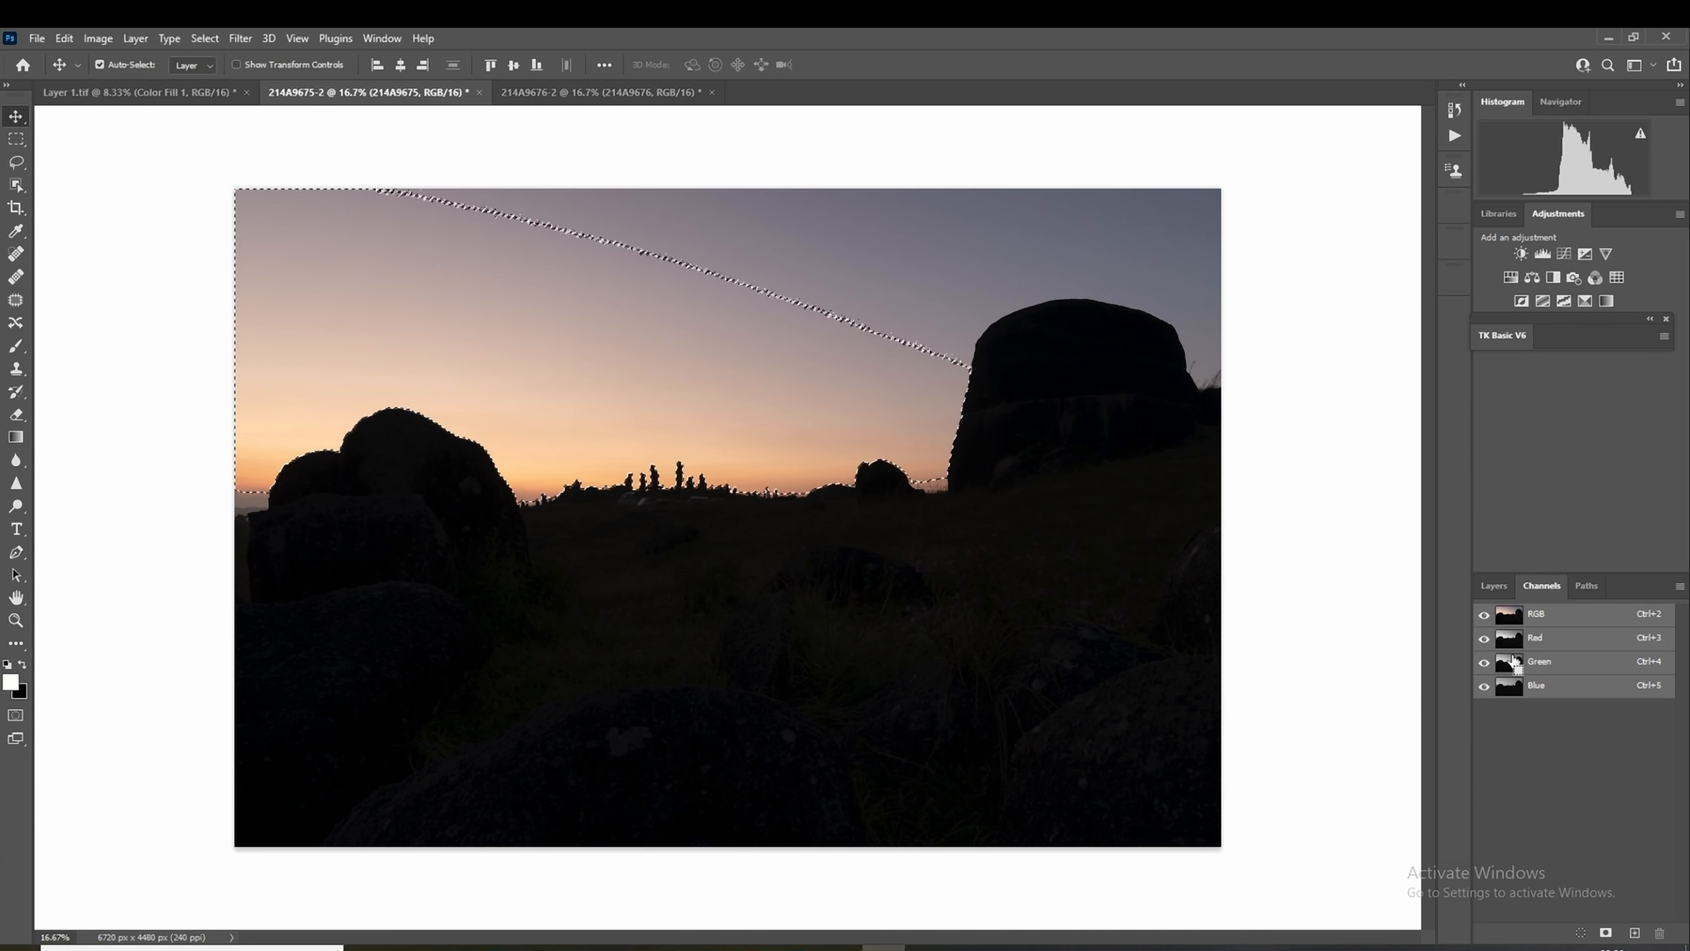
ctrl+click(1516, 666)
ctrl+click(1519, 686)
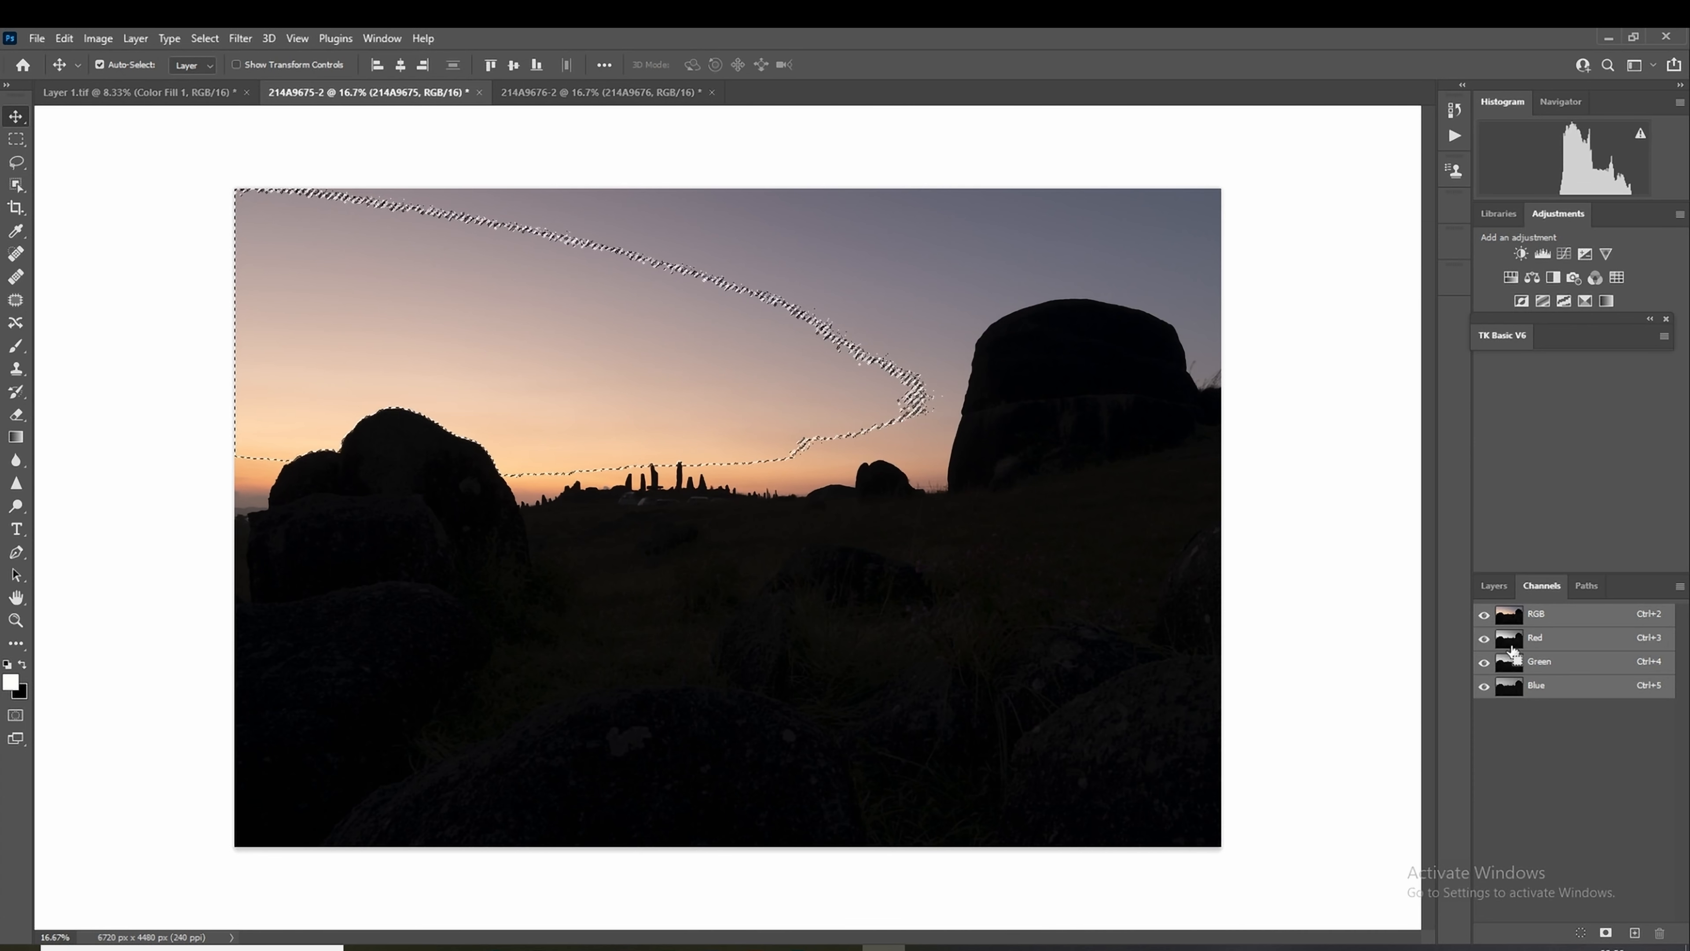
ctrl+click(1513, 645)
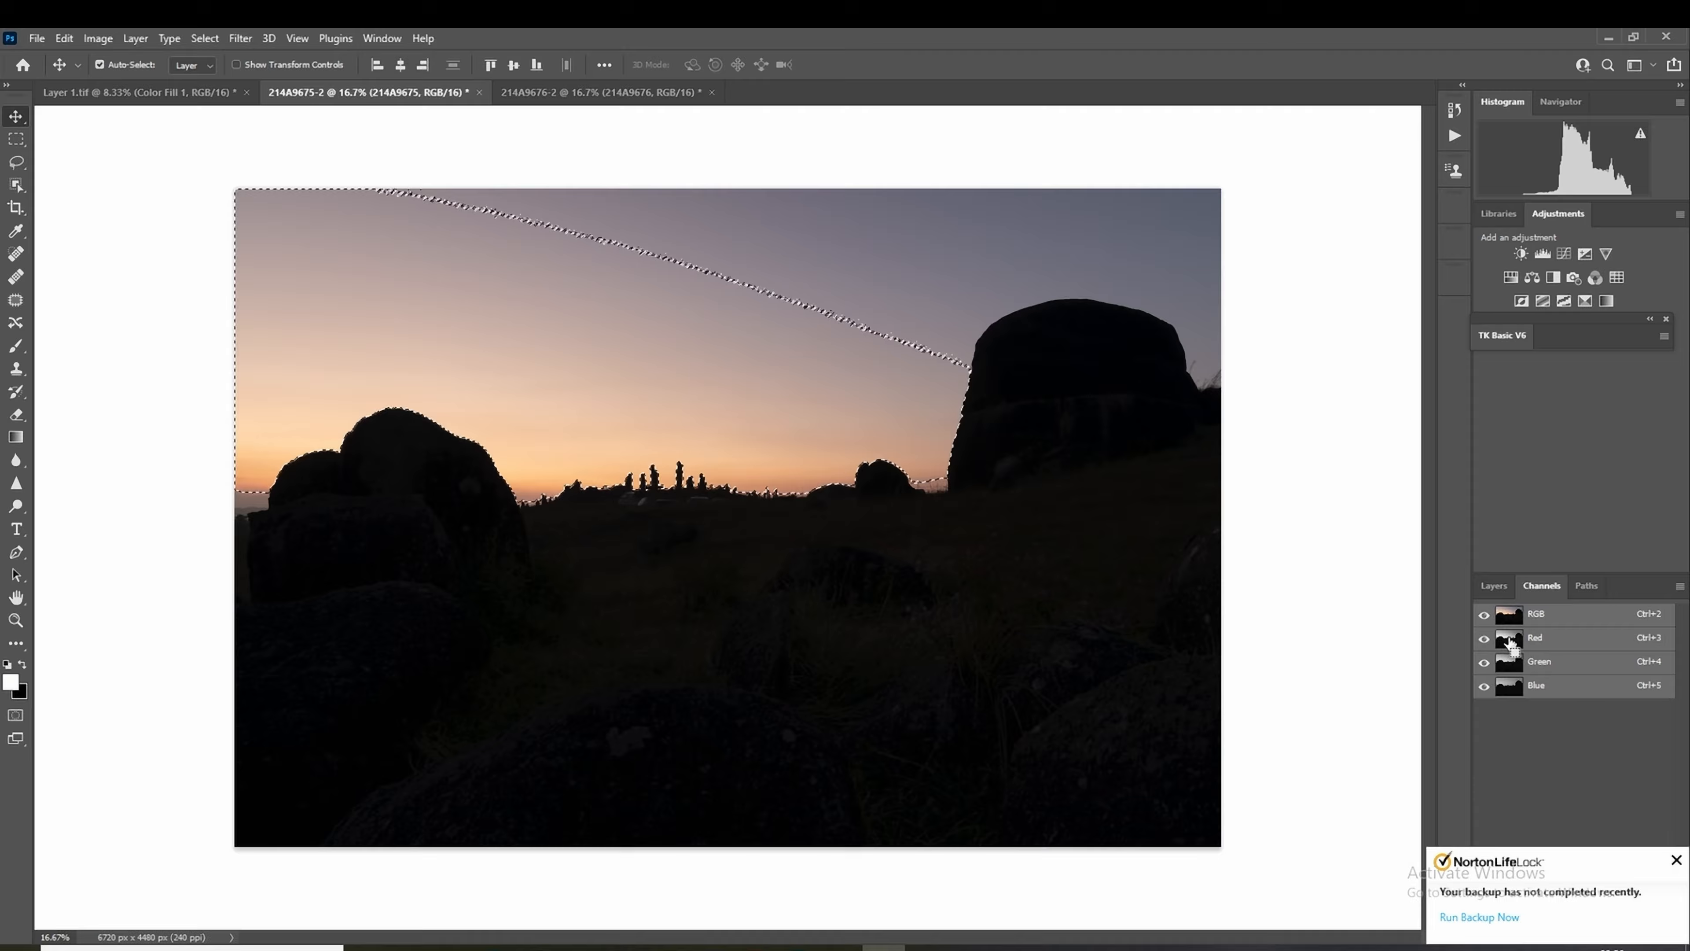
click(1499, 586)
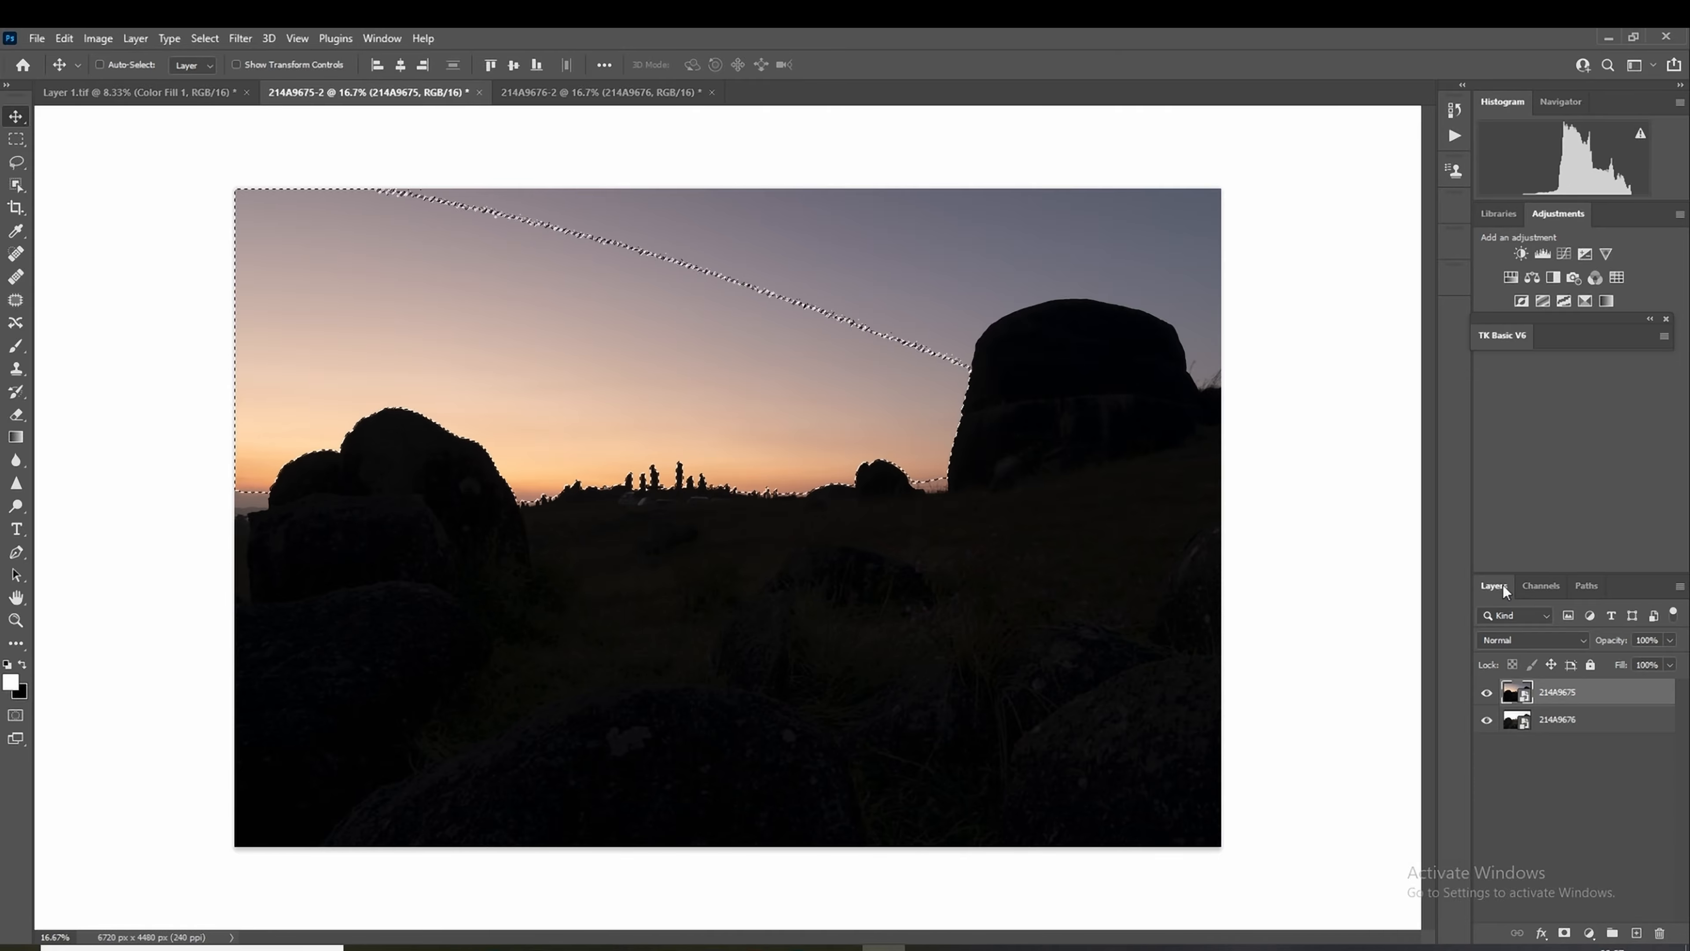
click(1566, 935)
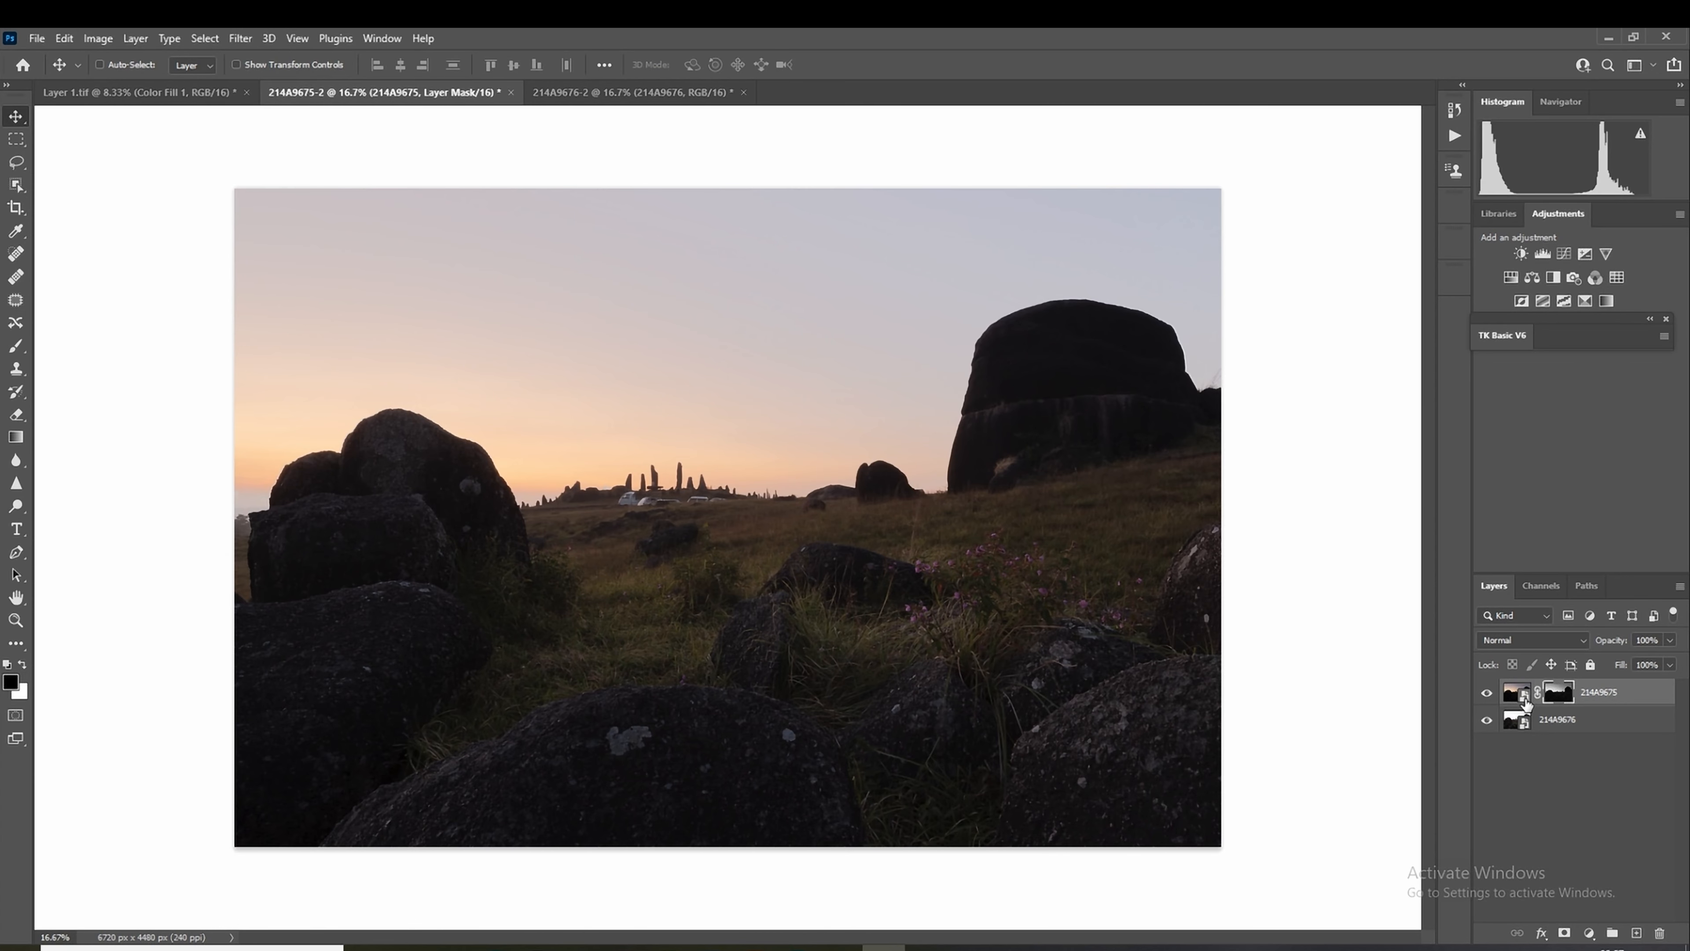
Step: Edit the 214A9675 smart object in Camera Raw with Exposure +0.55, Highlights -82, Shadows +71, Whites +12, Blacks +41 and Dehaze +37
click(1524, 696)
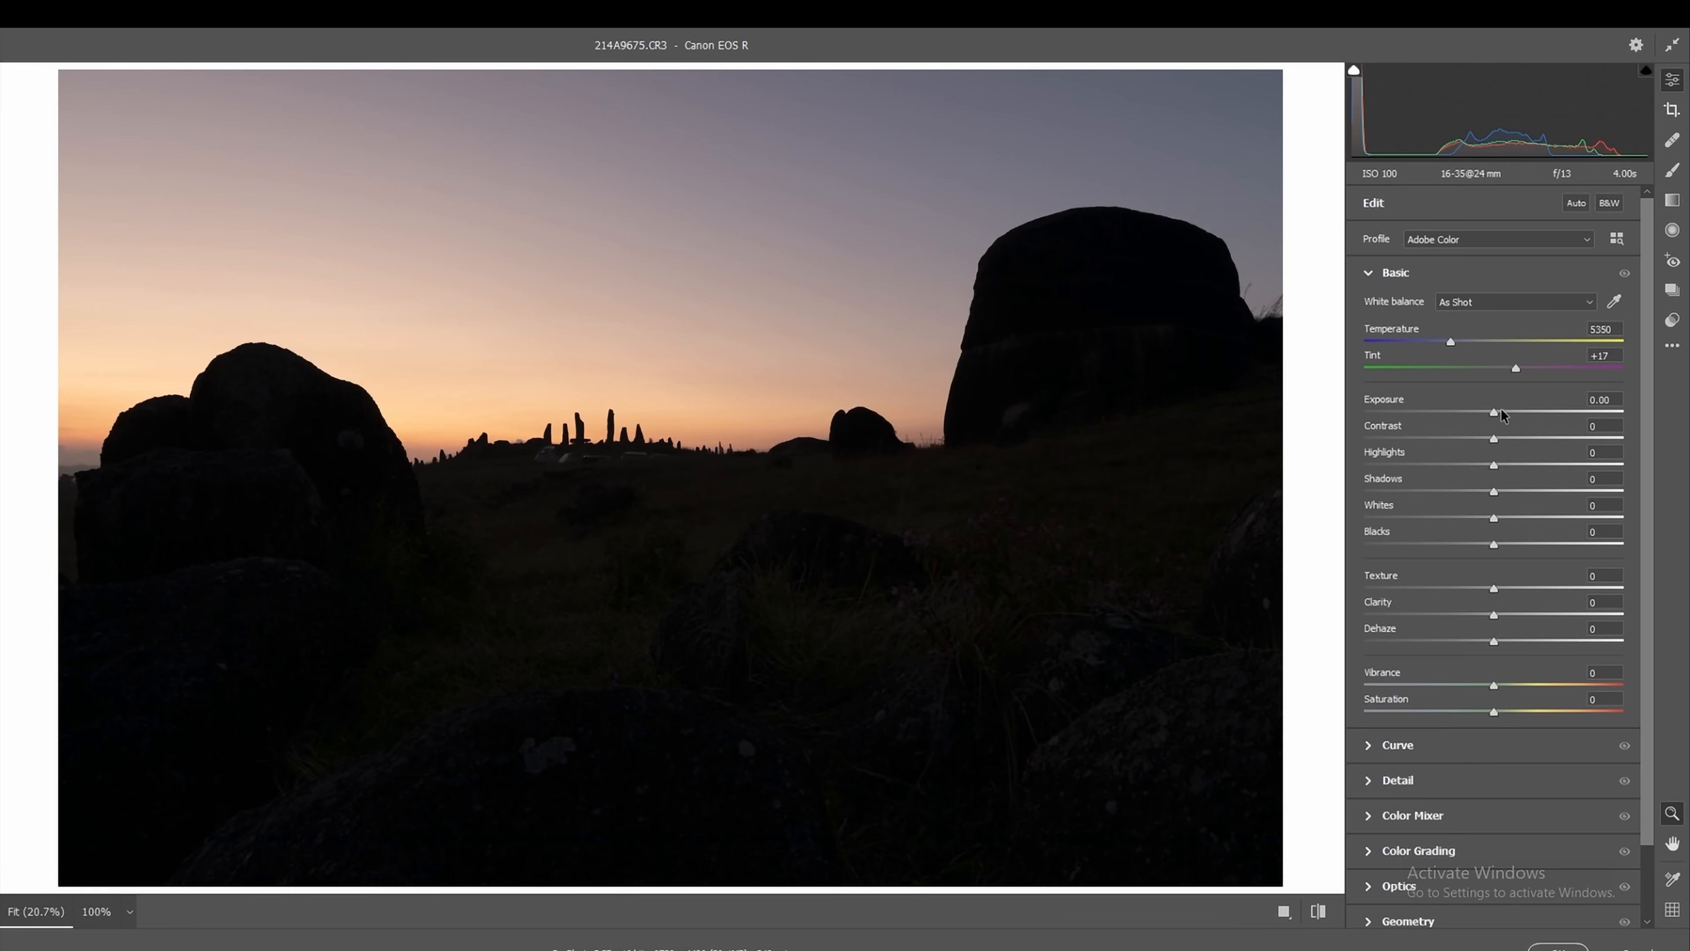
drag(1494, 411, 1508, 412)
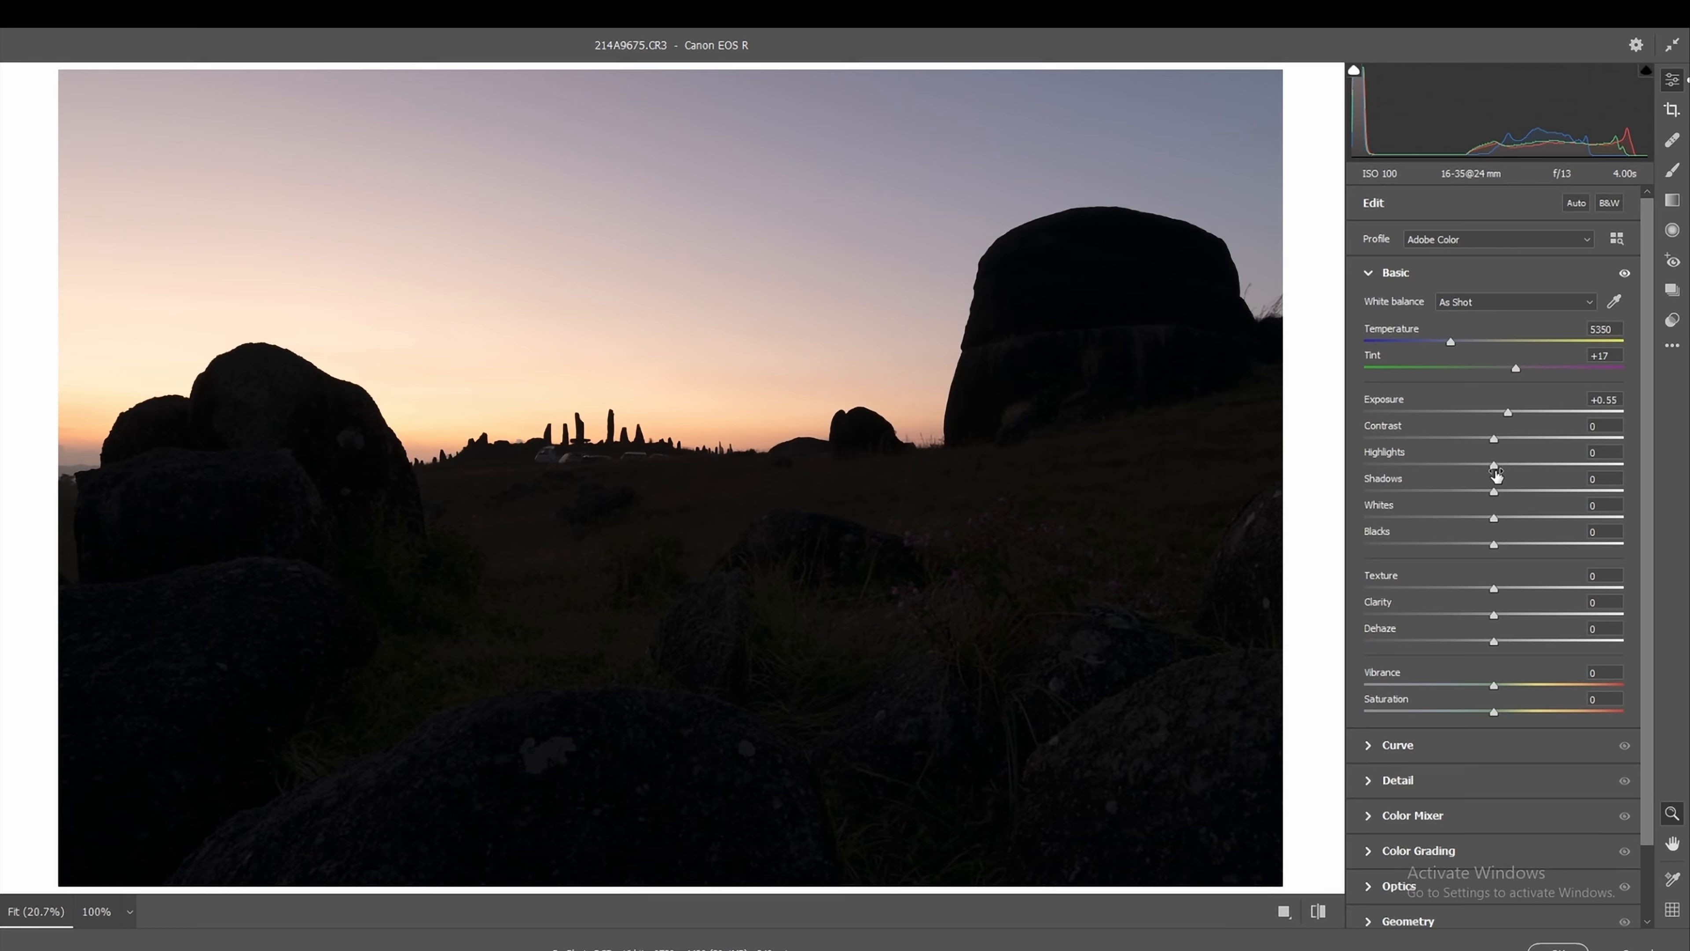
drag(1494, 491, 1586, 493)
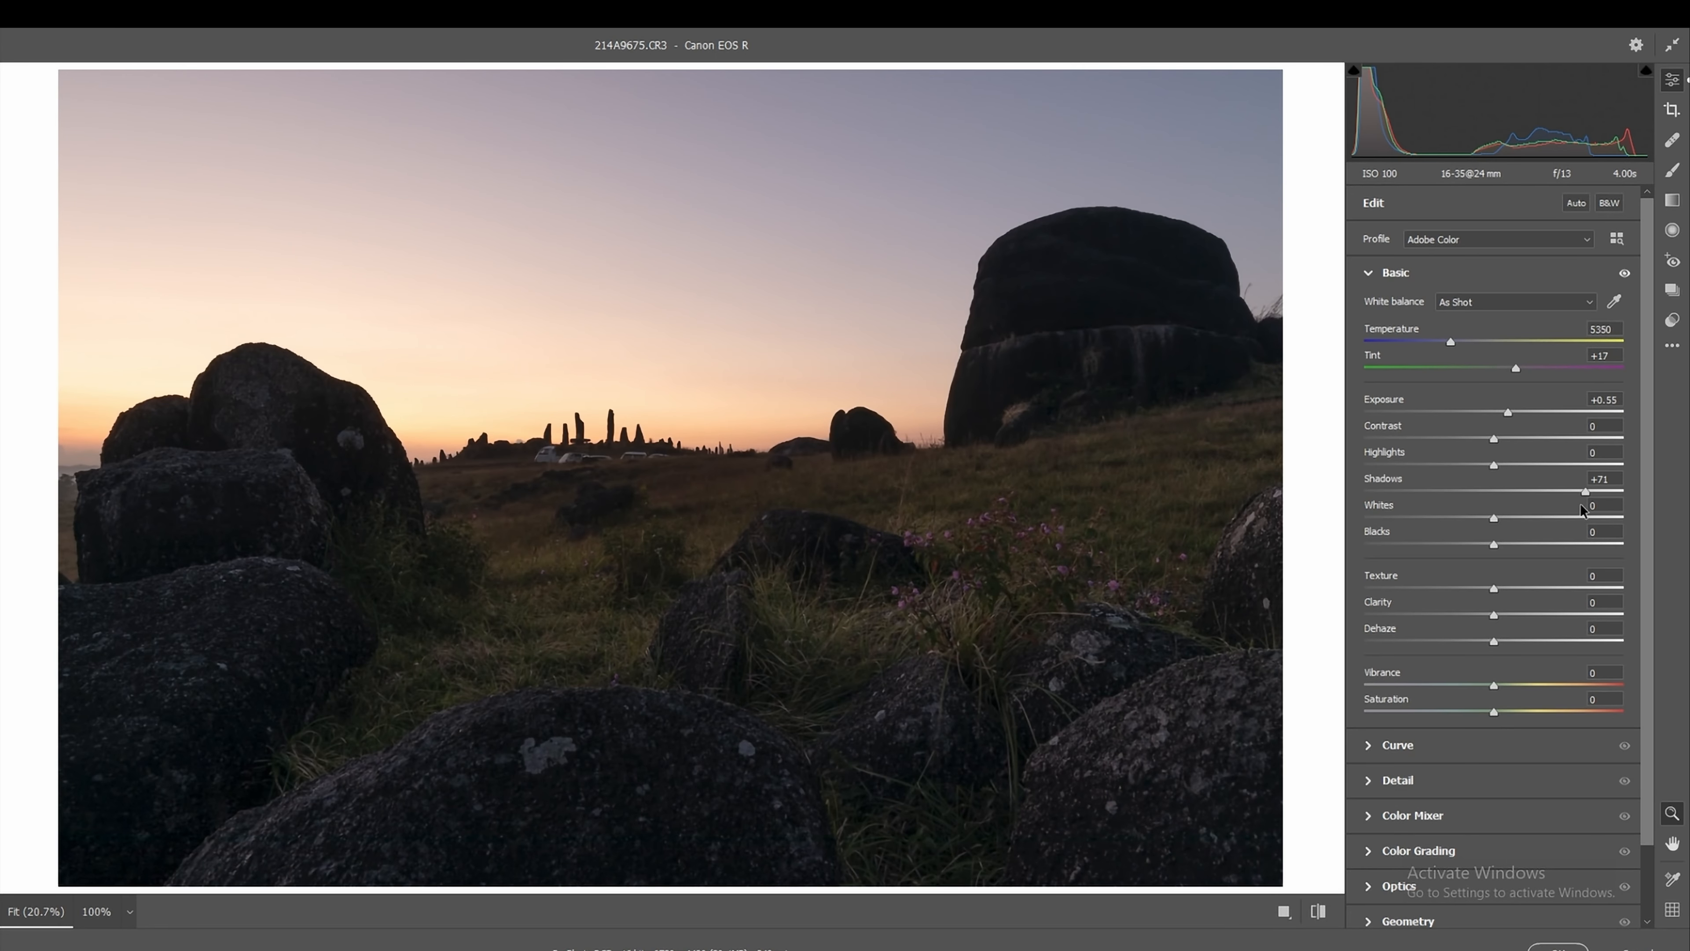
click(1493, 518)
drag(1494, 518, 1508, 518)
drag(1493, 645, 1540, 640)
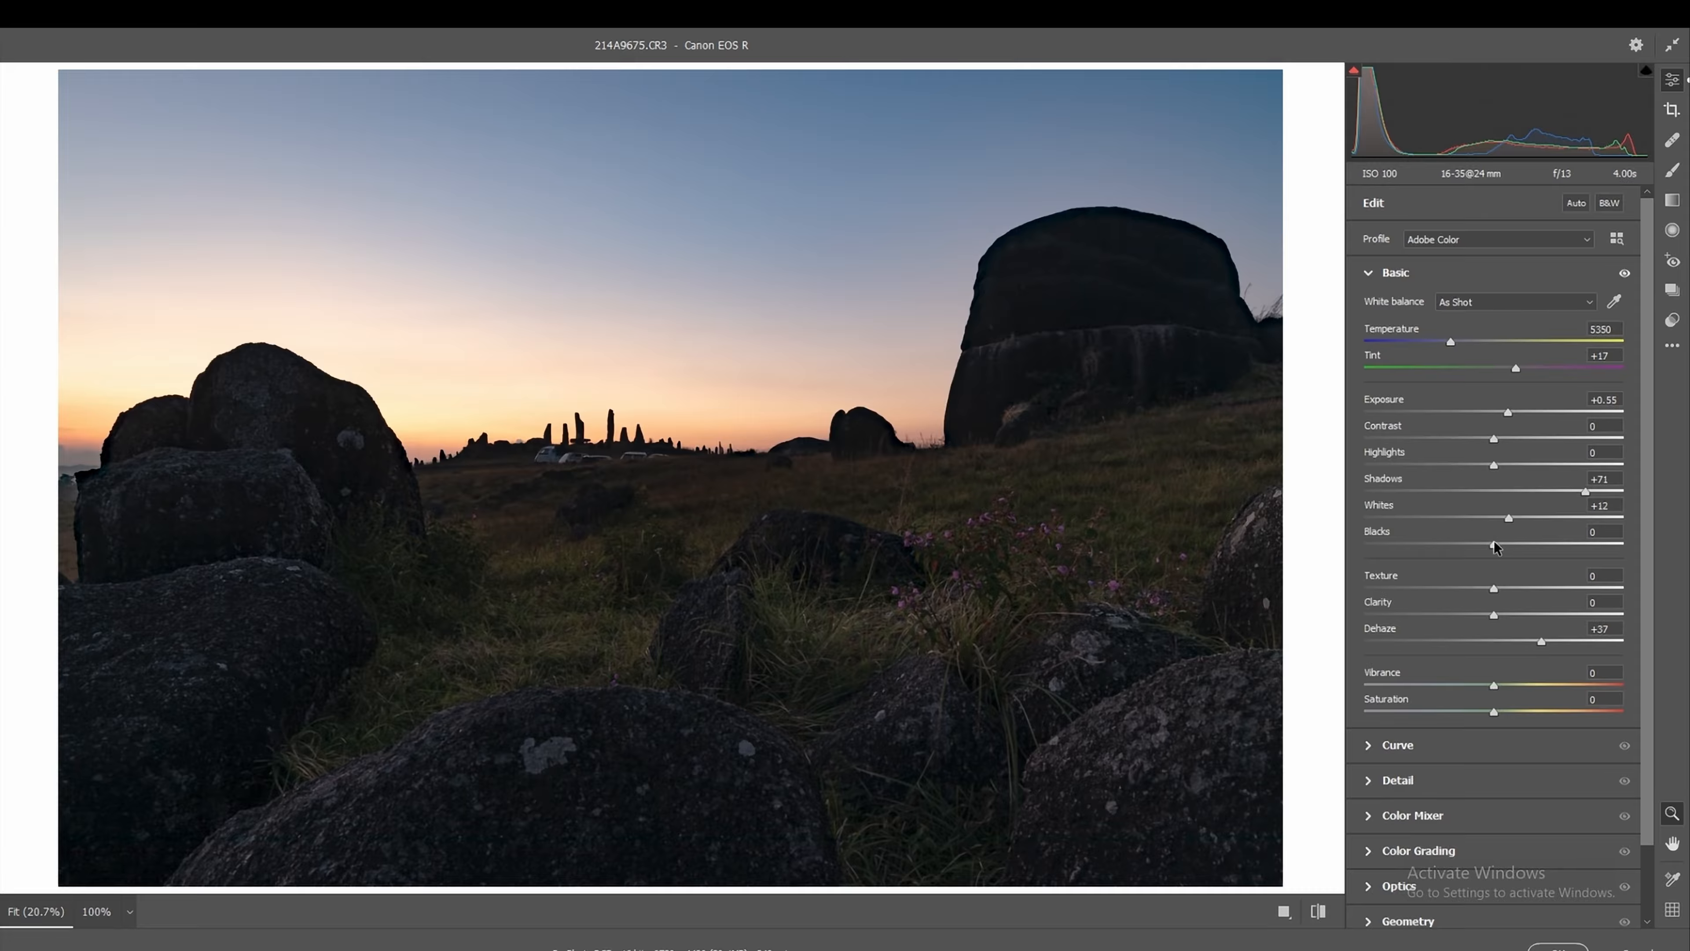
drag(1494, 542, 1549, 545)
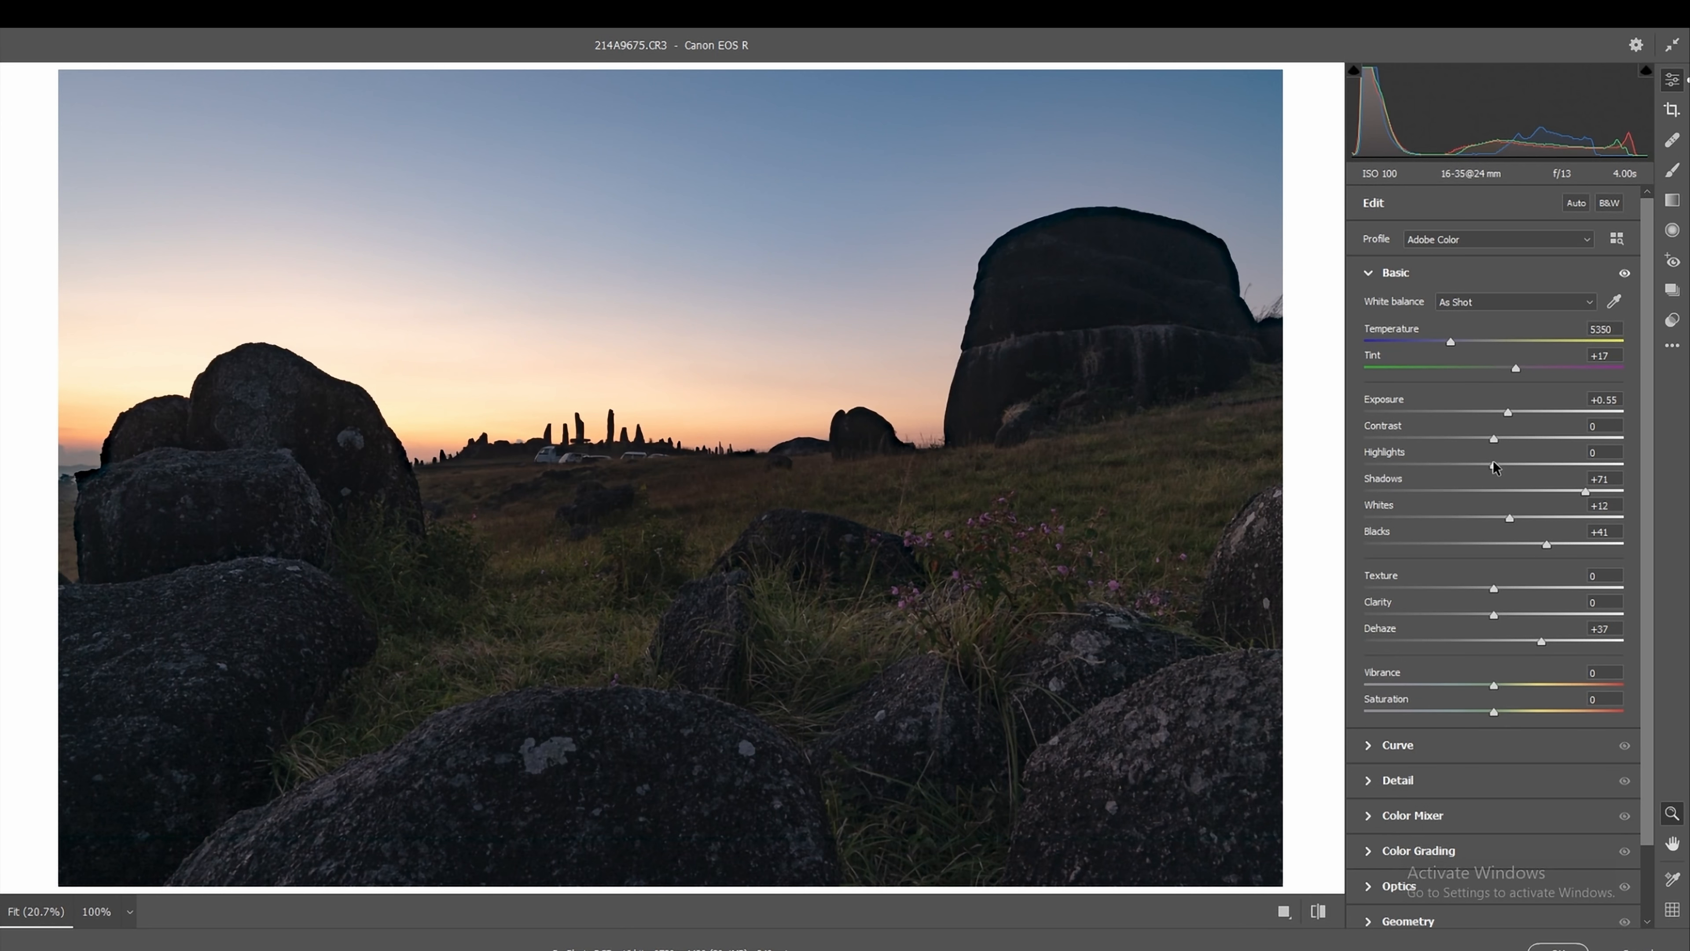
drag(1490, 466, 1388, 457)
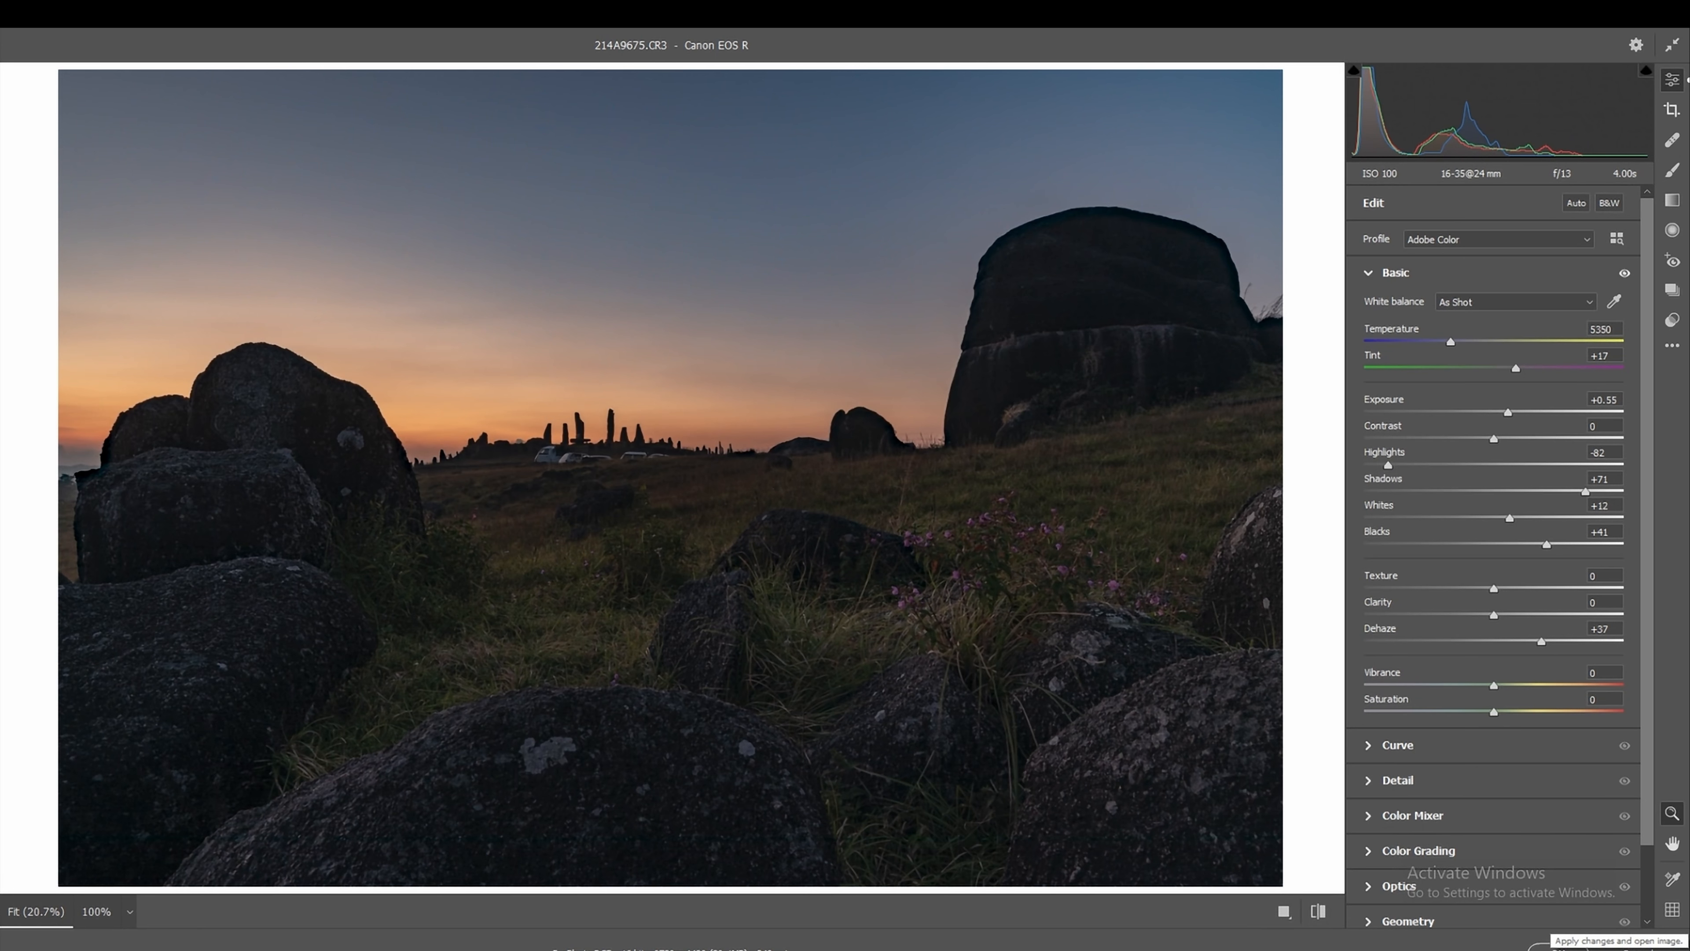
click(1531, 943)
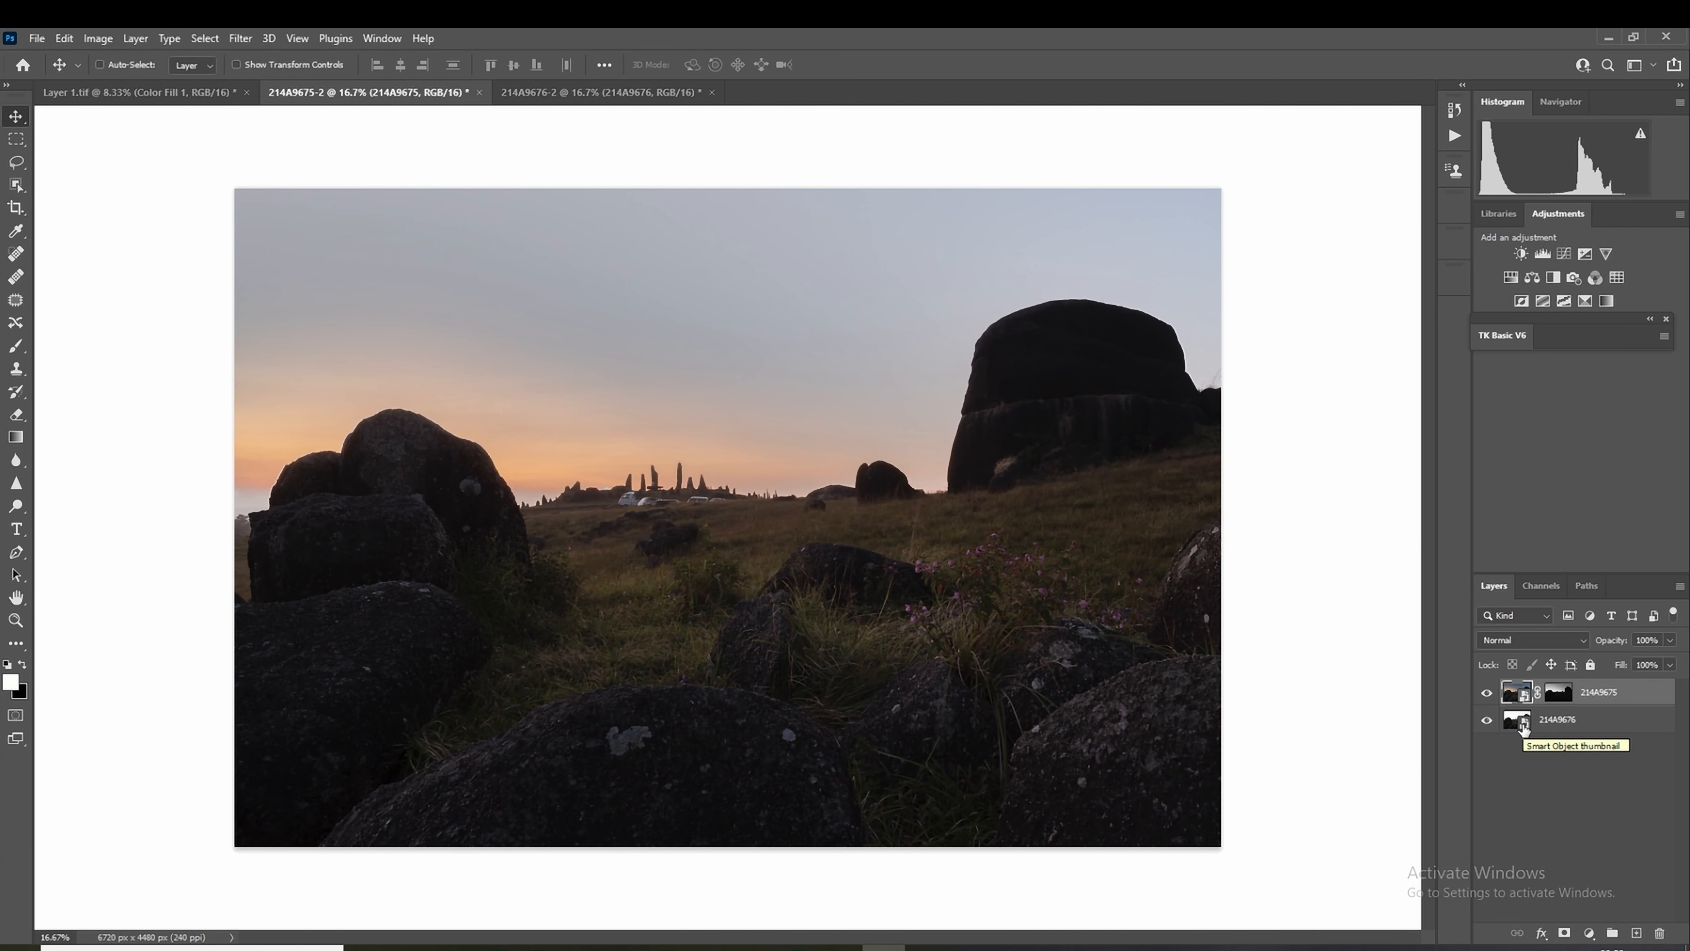
Step: Edit the 214A9676 smart object in Camera Raw with Exposure +0.05, Highlights -80, Shadows +32, Whites +10 and Dehaze +28
click(1519, 721)
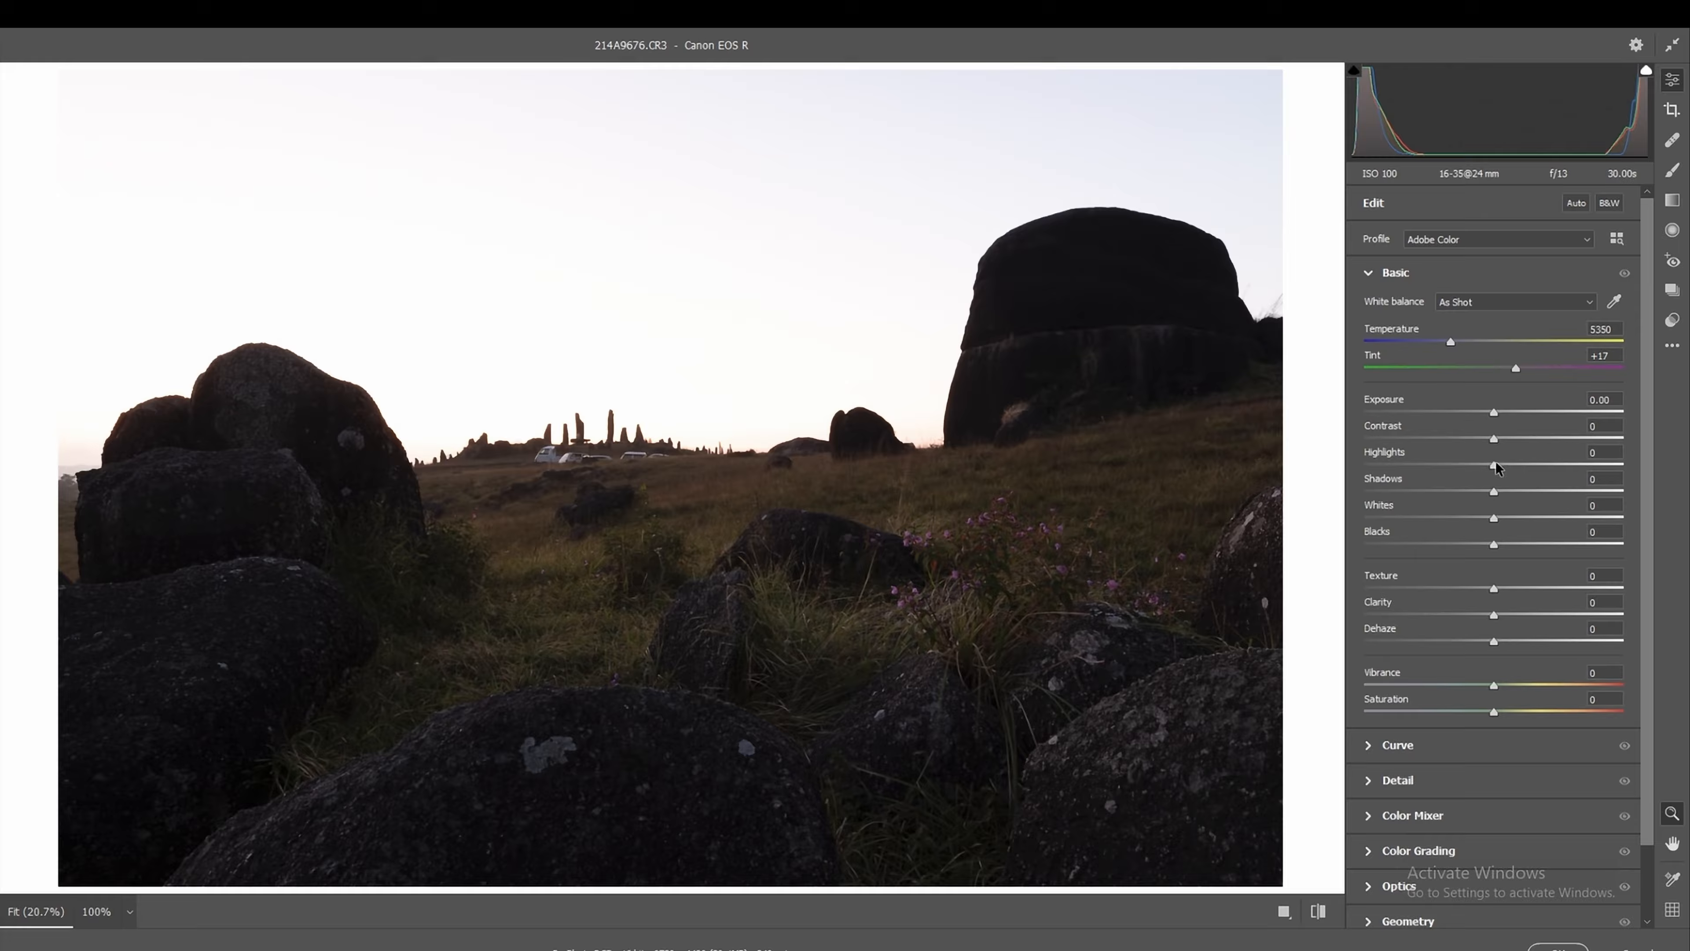
drag(1494, 466, 1393, 458)
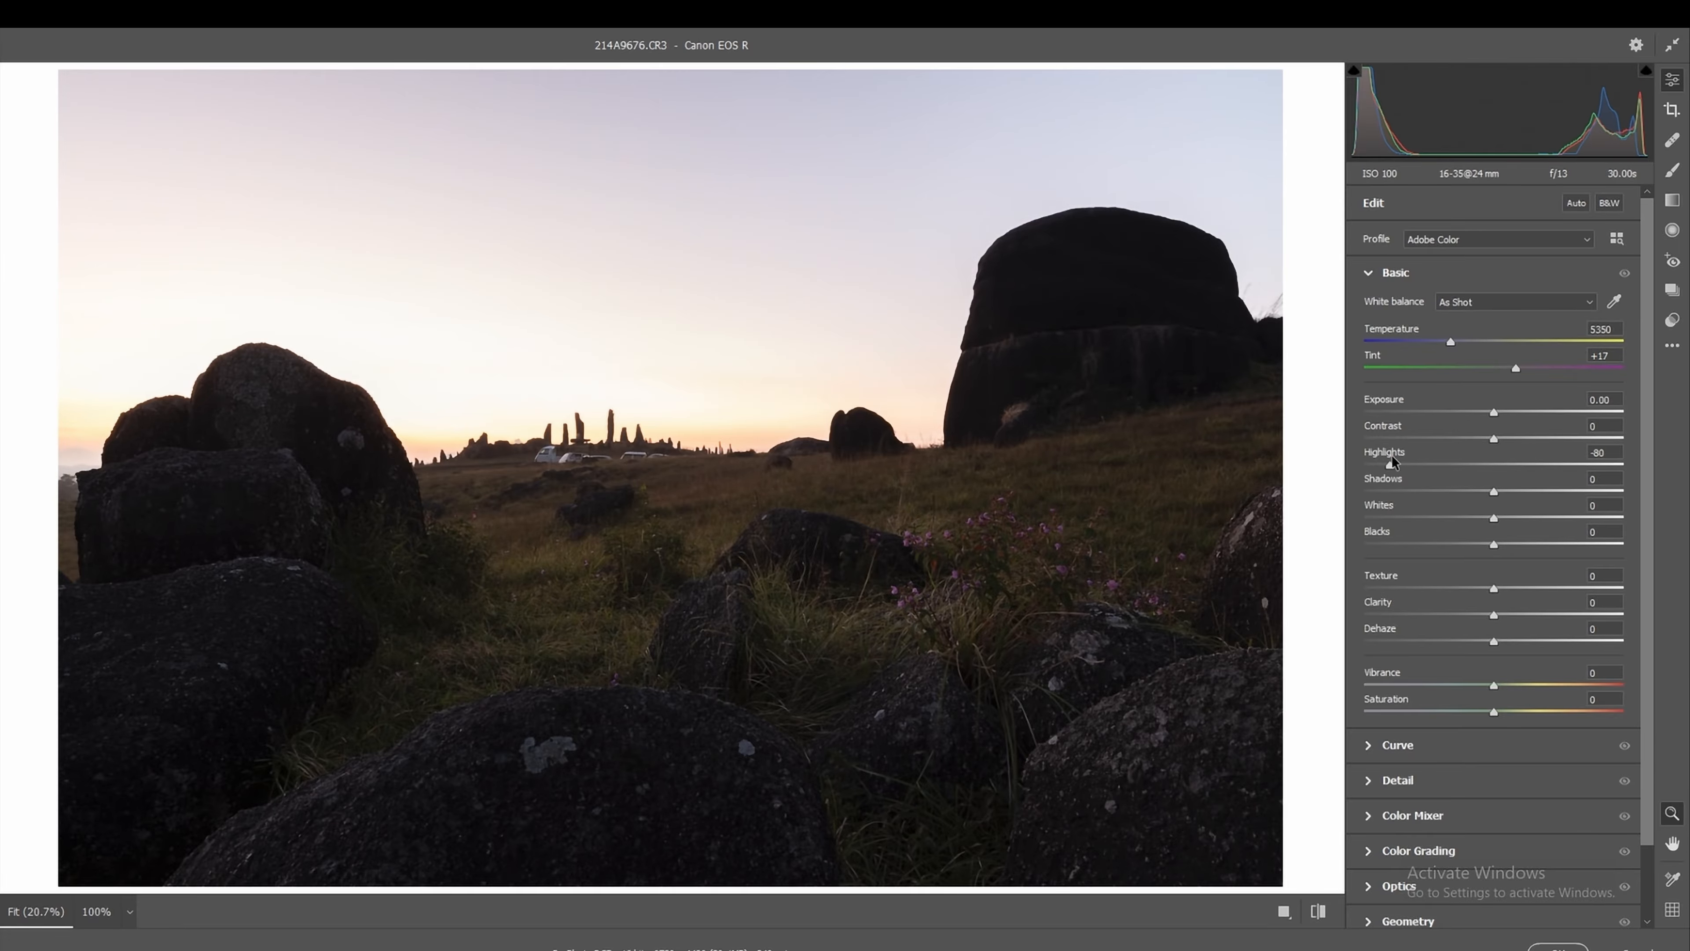
drag(1494, 641, 1525, 647)
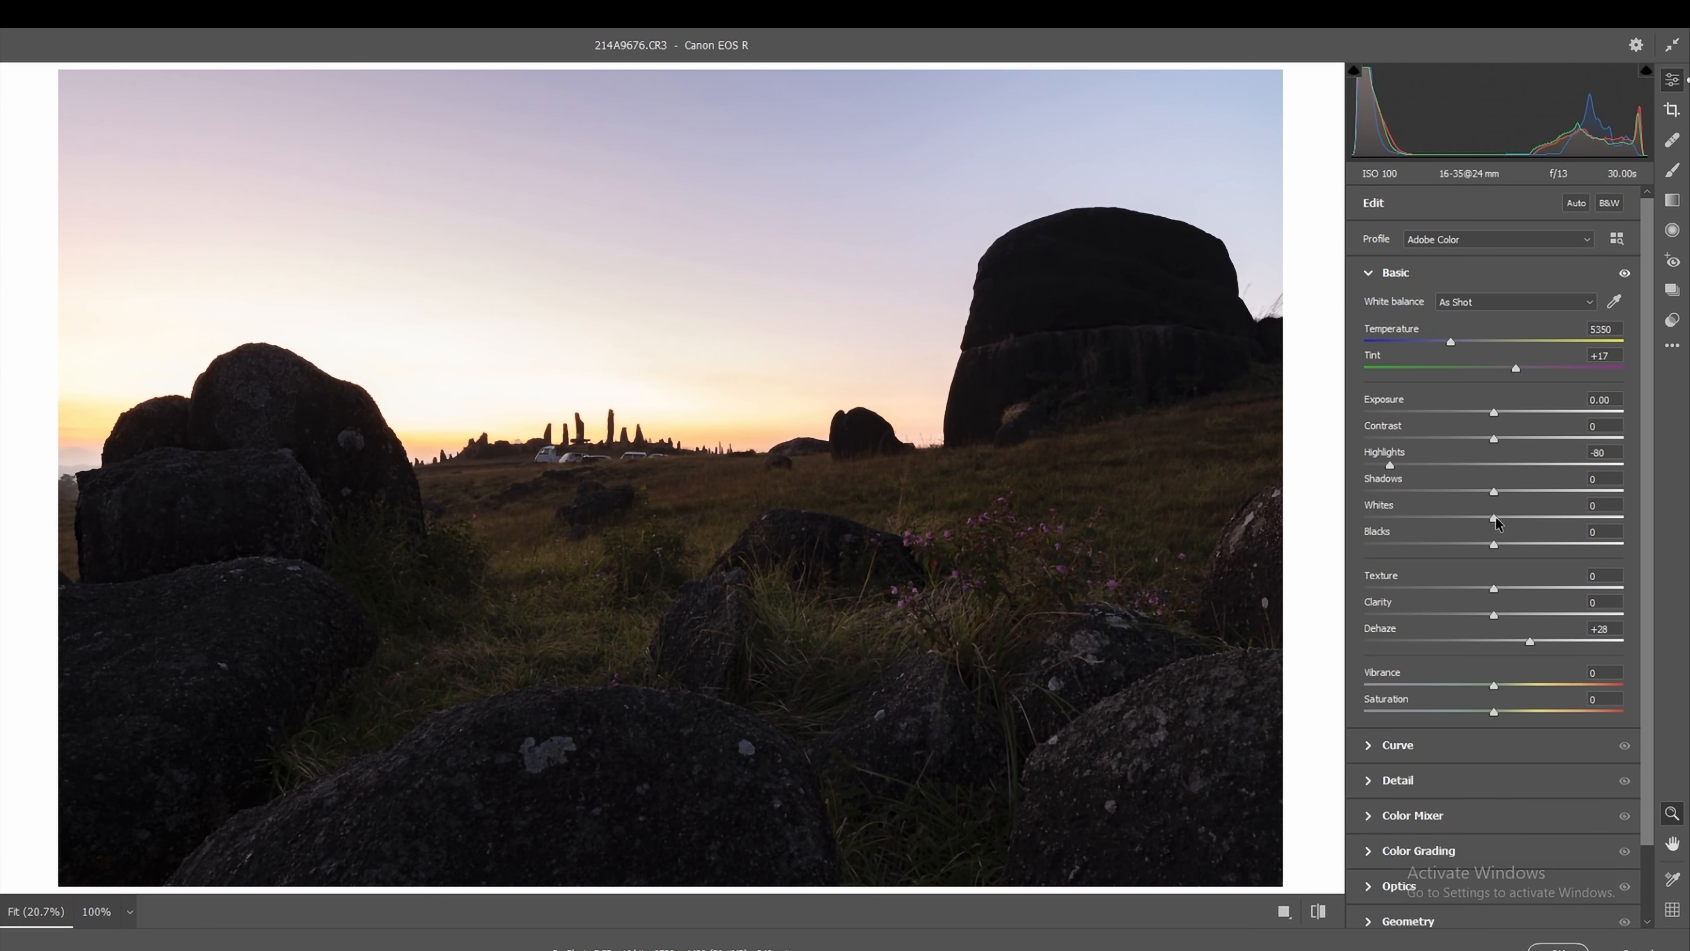
drag(1493, 518, 1538, 497)
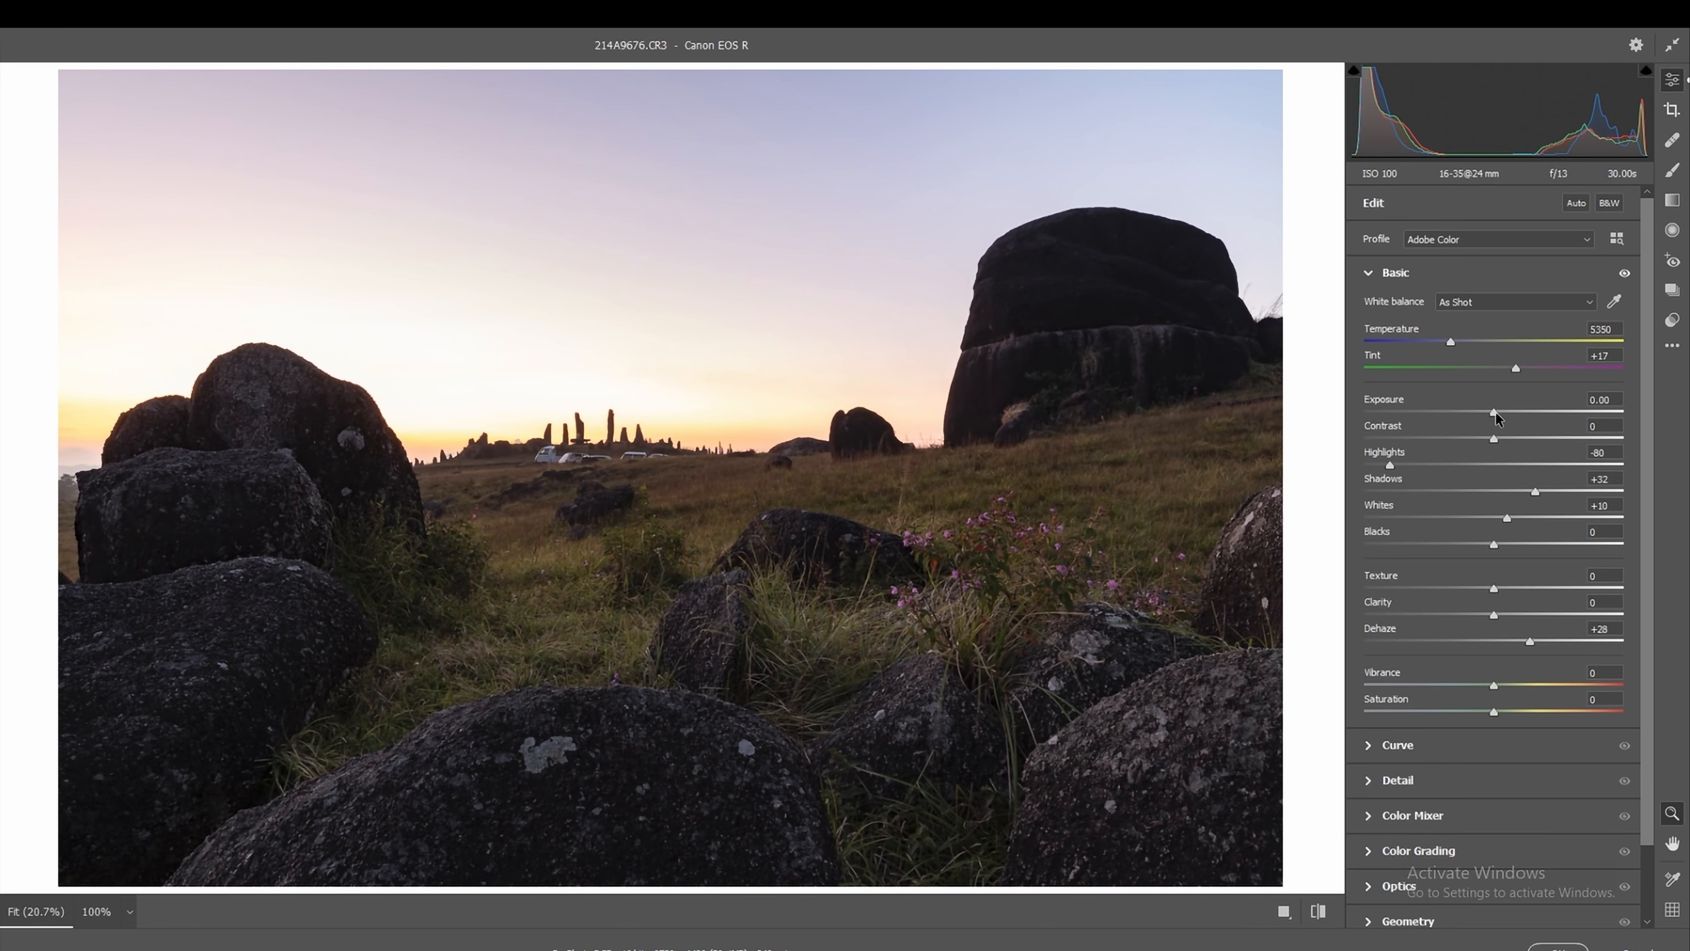
drag(1495, 413, 1496, 413)
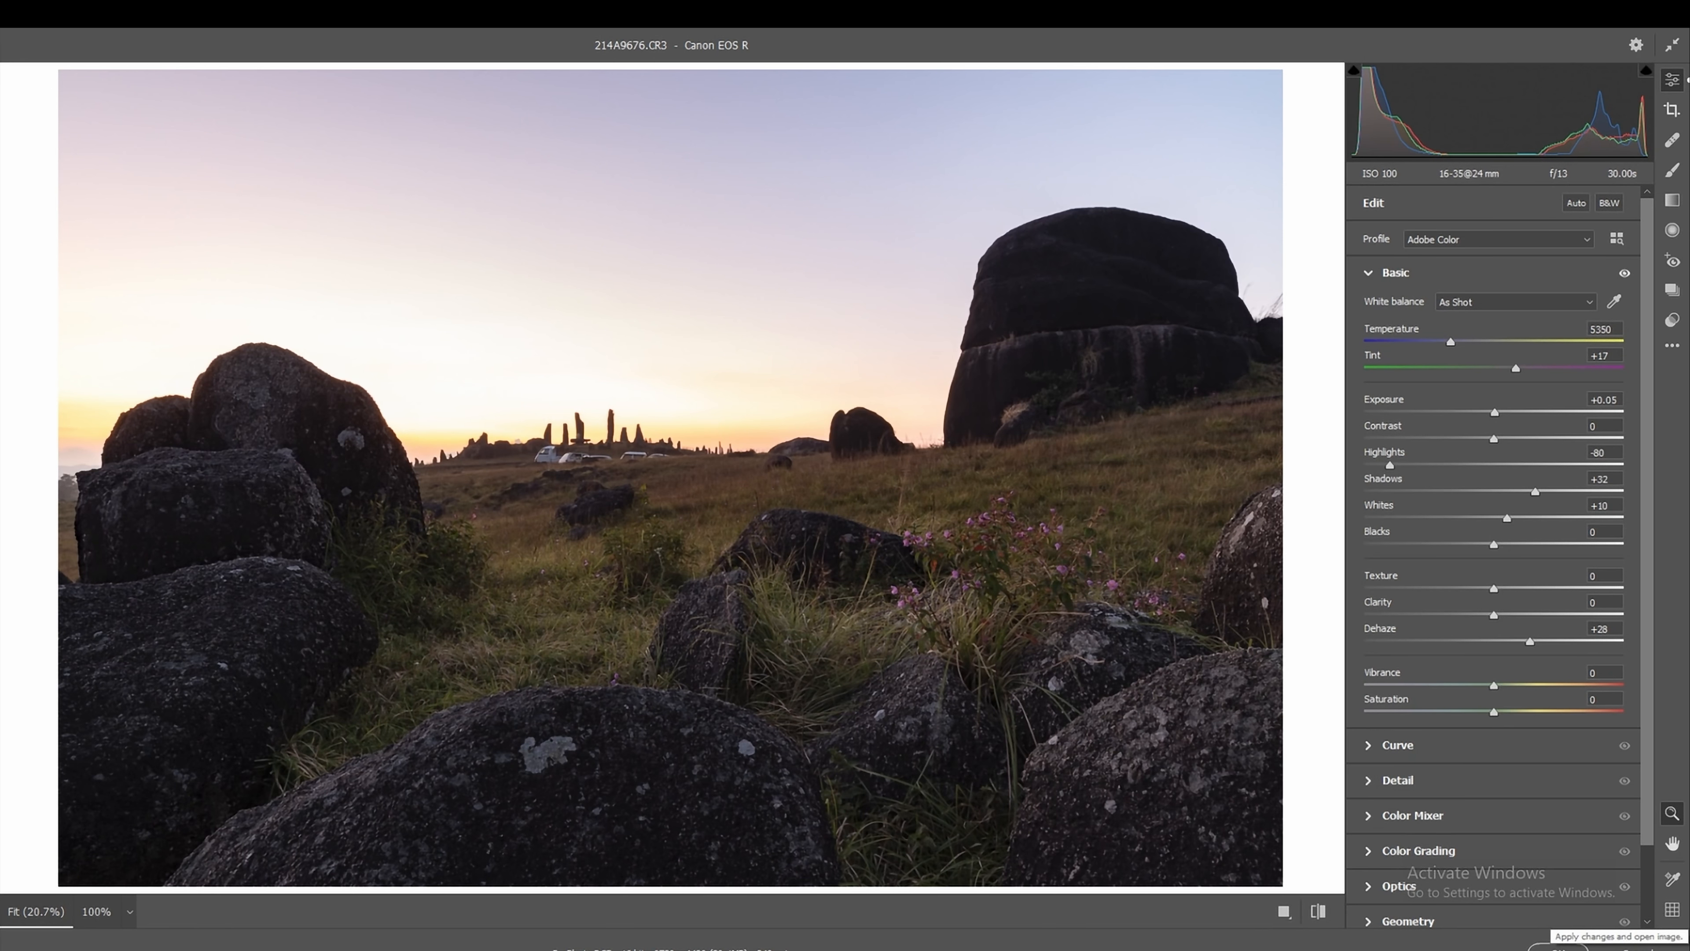
click(1558, 946)
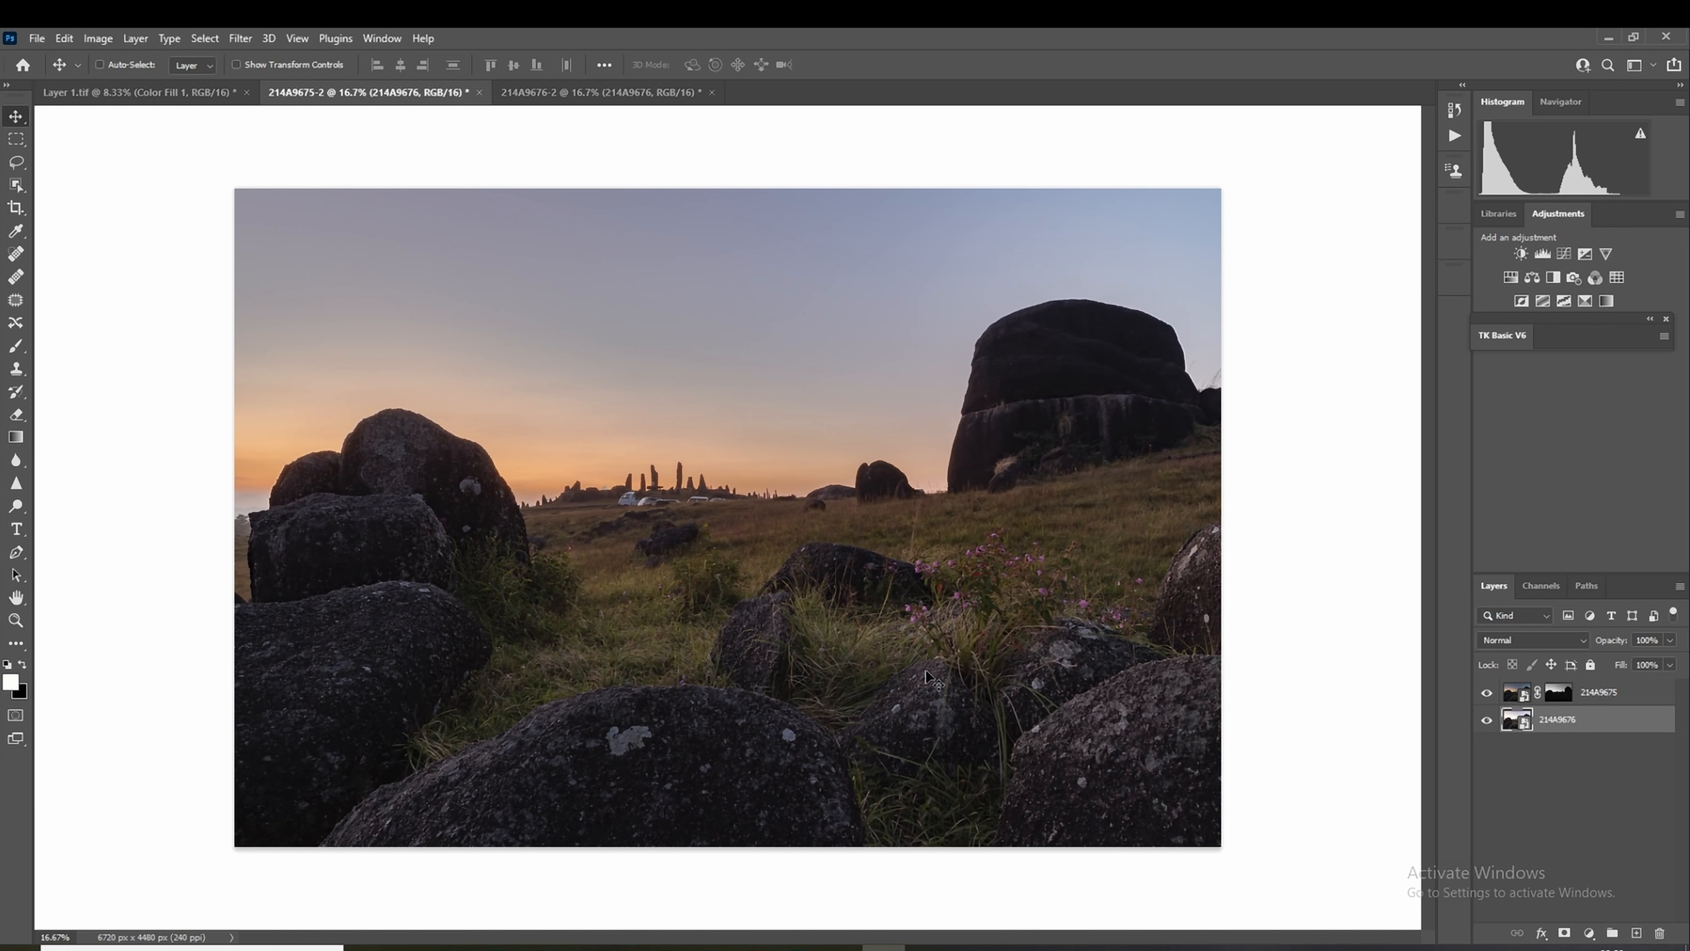
Step: Examine the large rock's edge for blending halos and check whether Auto-Align Layers is available for the two selected smart object layers
key(ctrl+plus)
key(ctrl+plus)
key(ctrl+plus)
key(ctrl+plus)
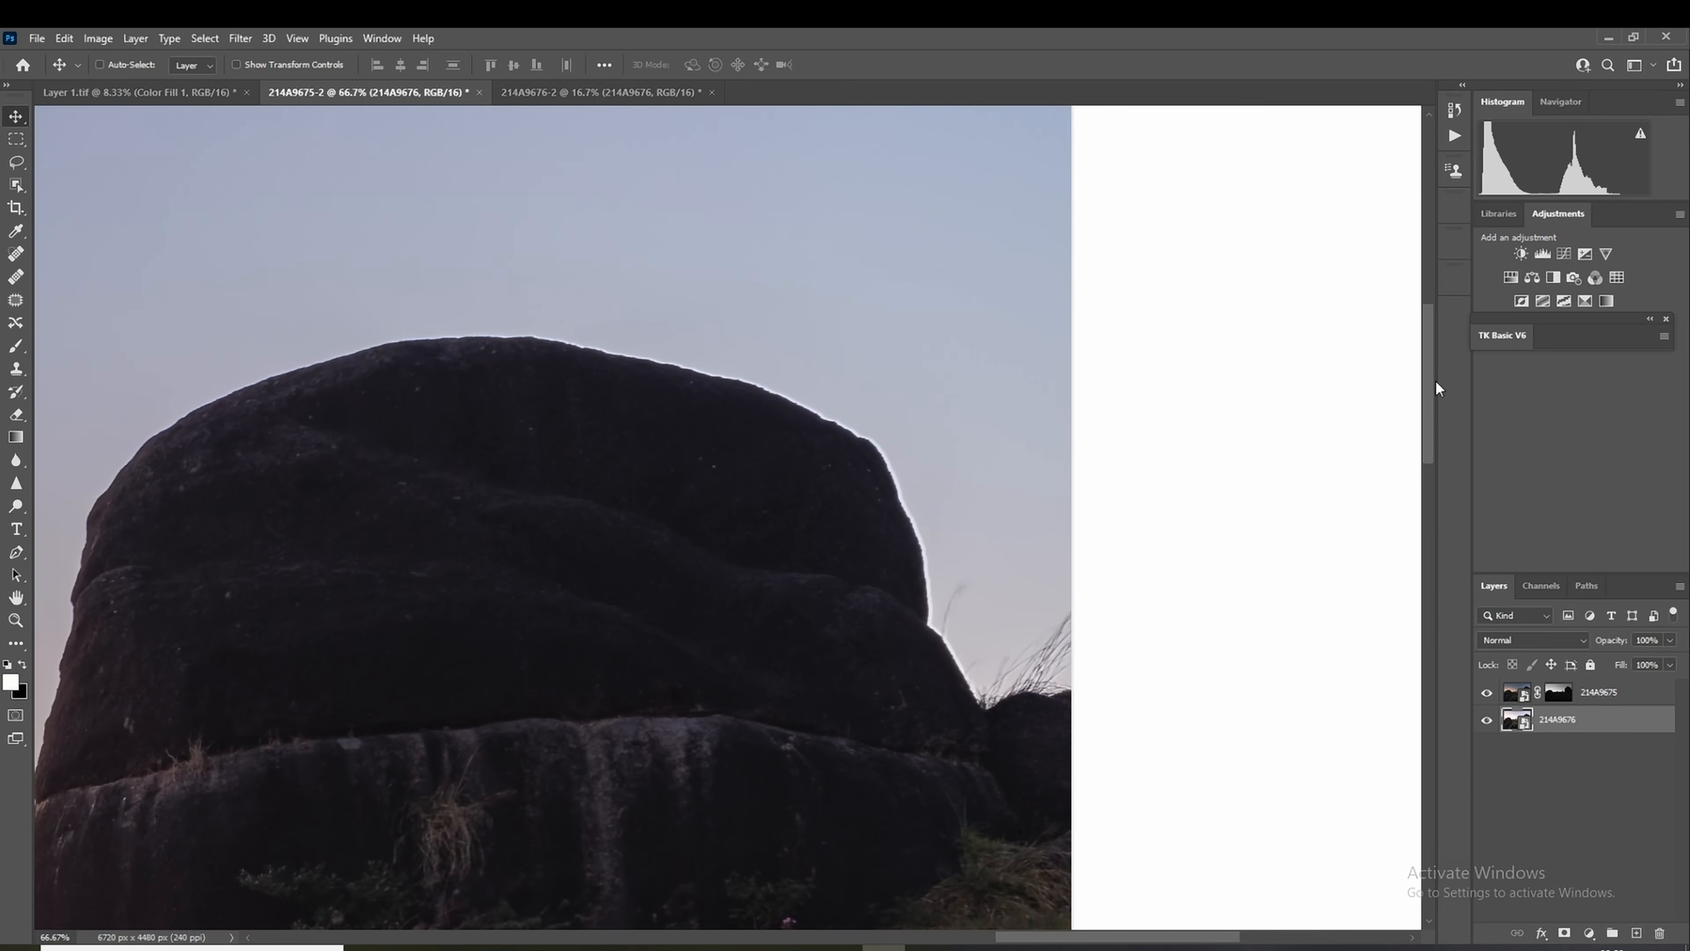
scroll(1435, 389, up, 1)
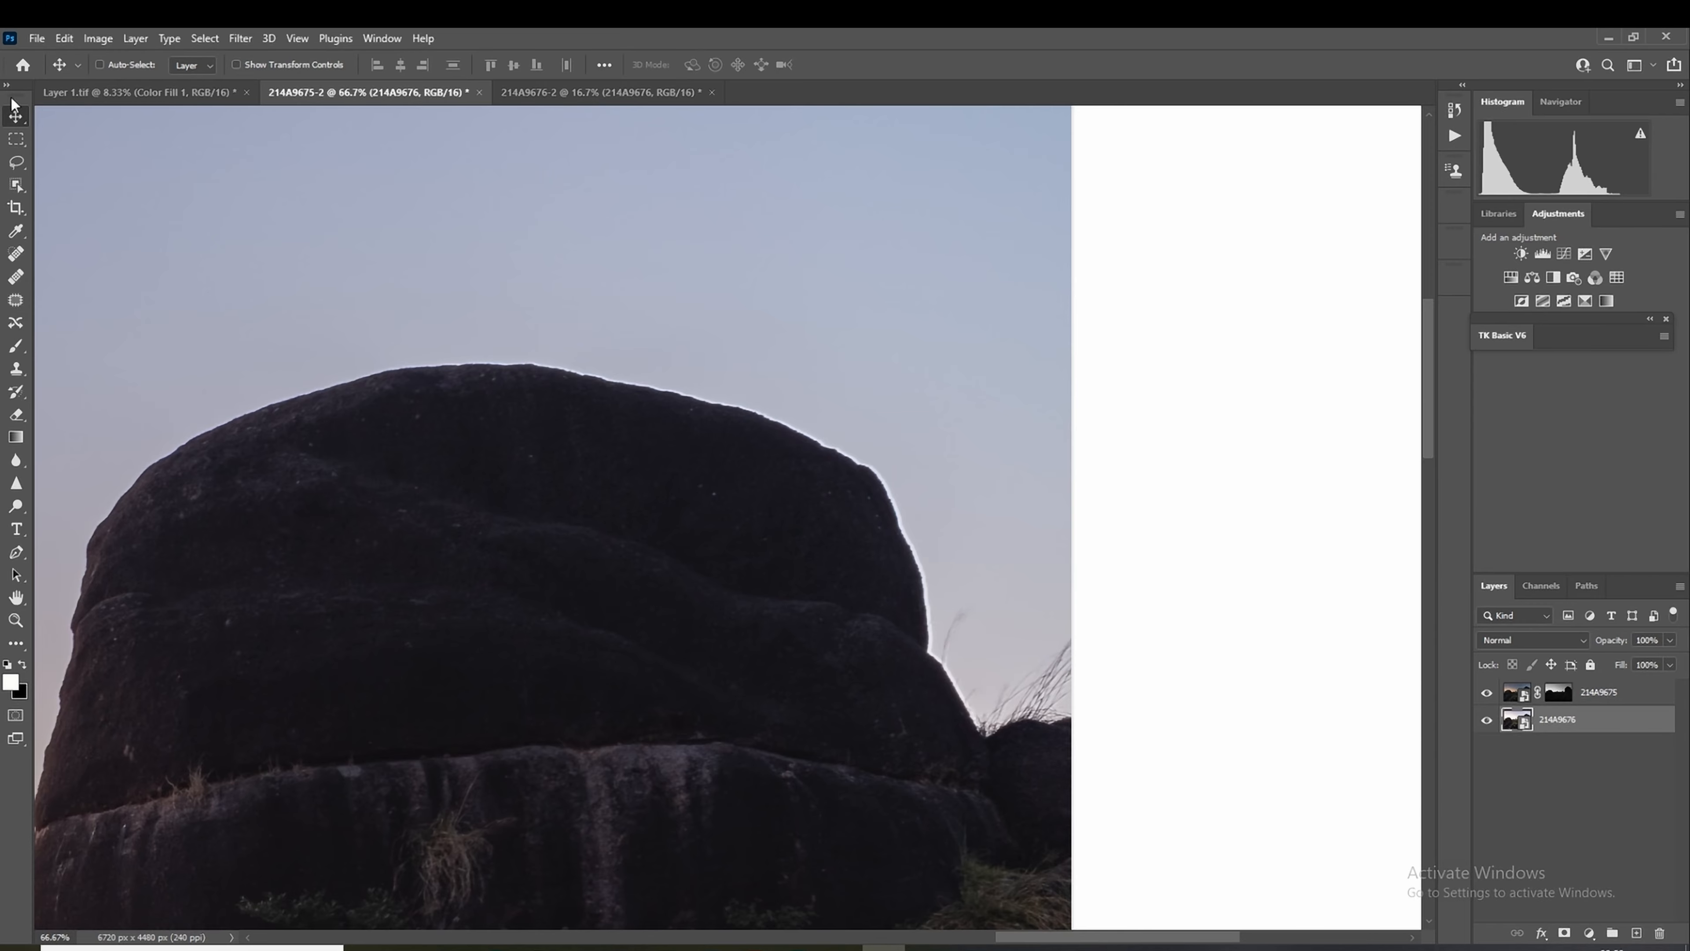
click(1589, 696)
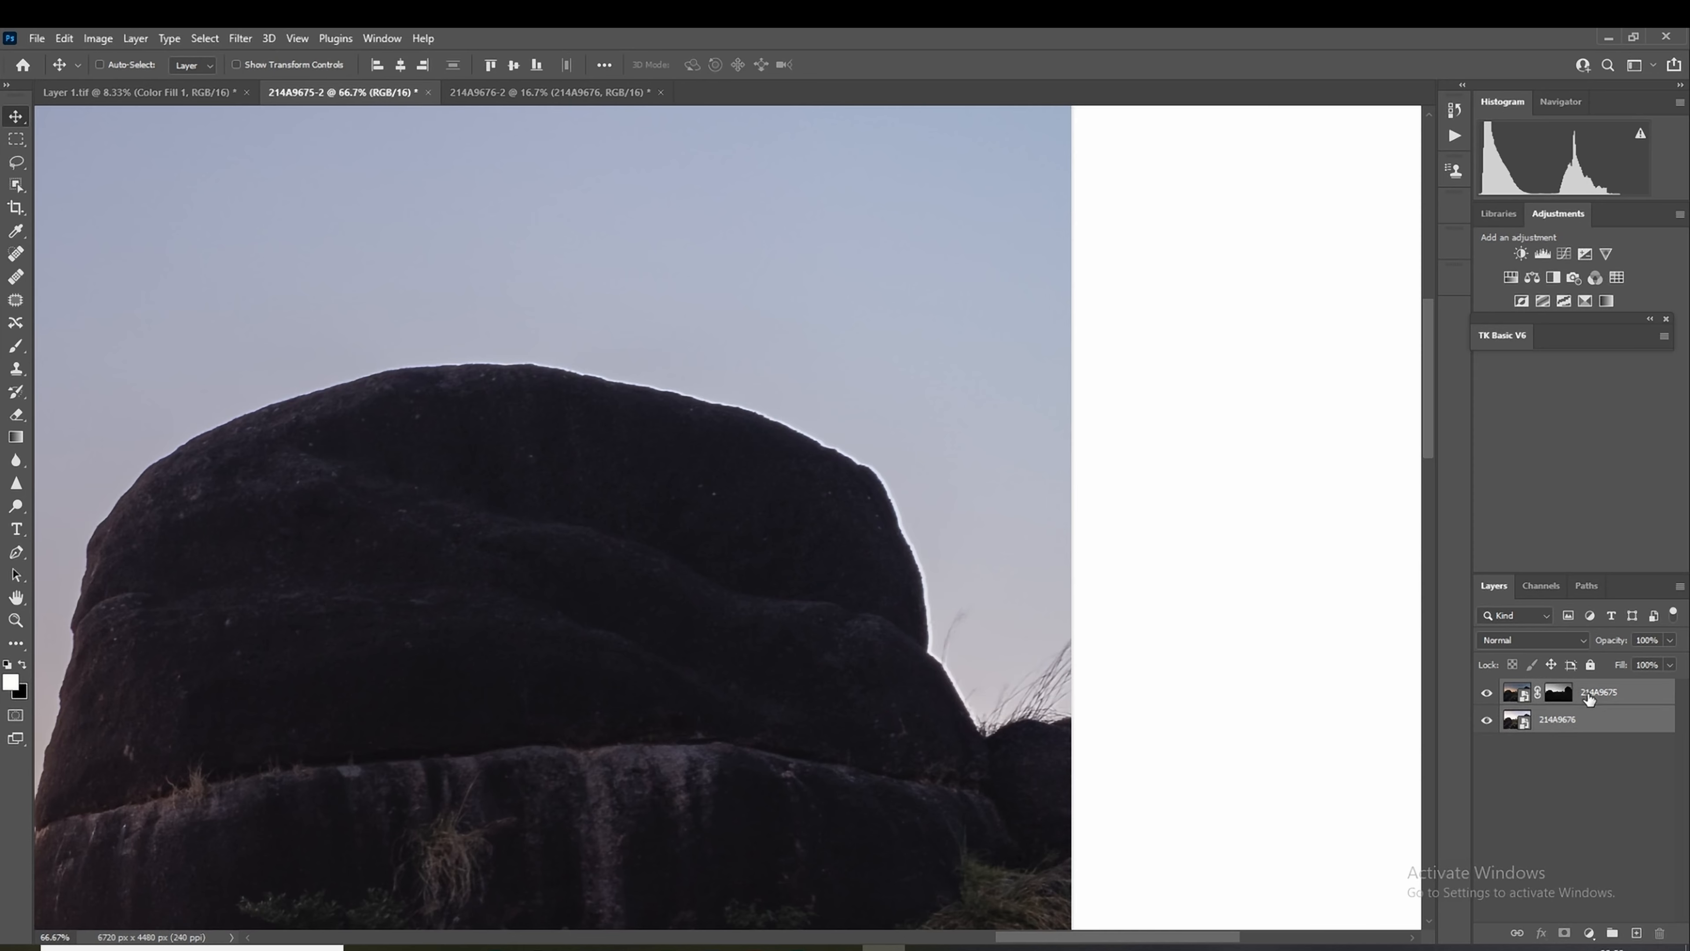
click(65, 39)
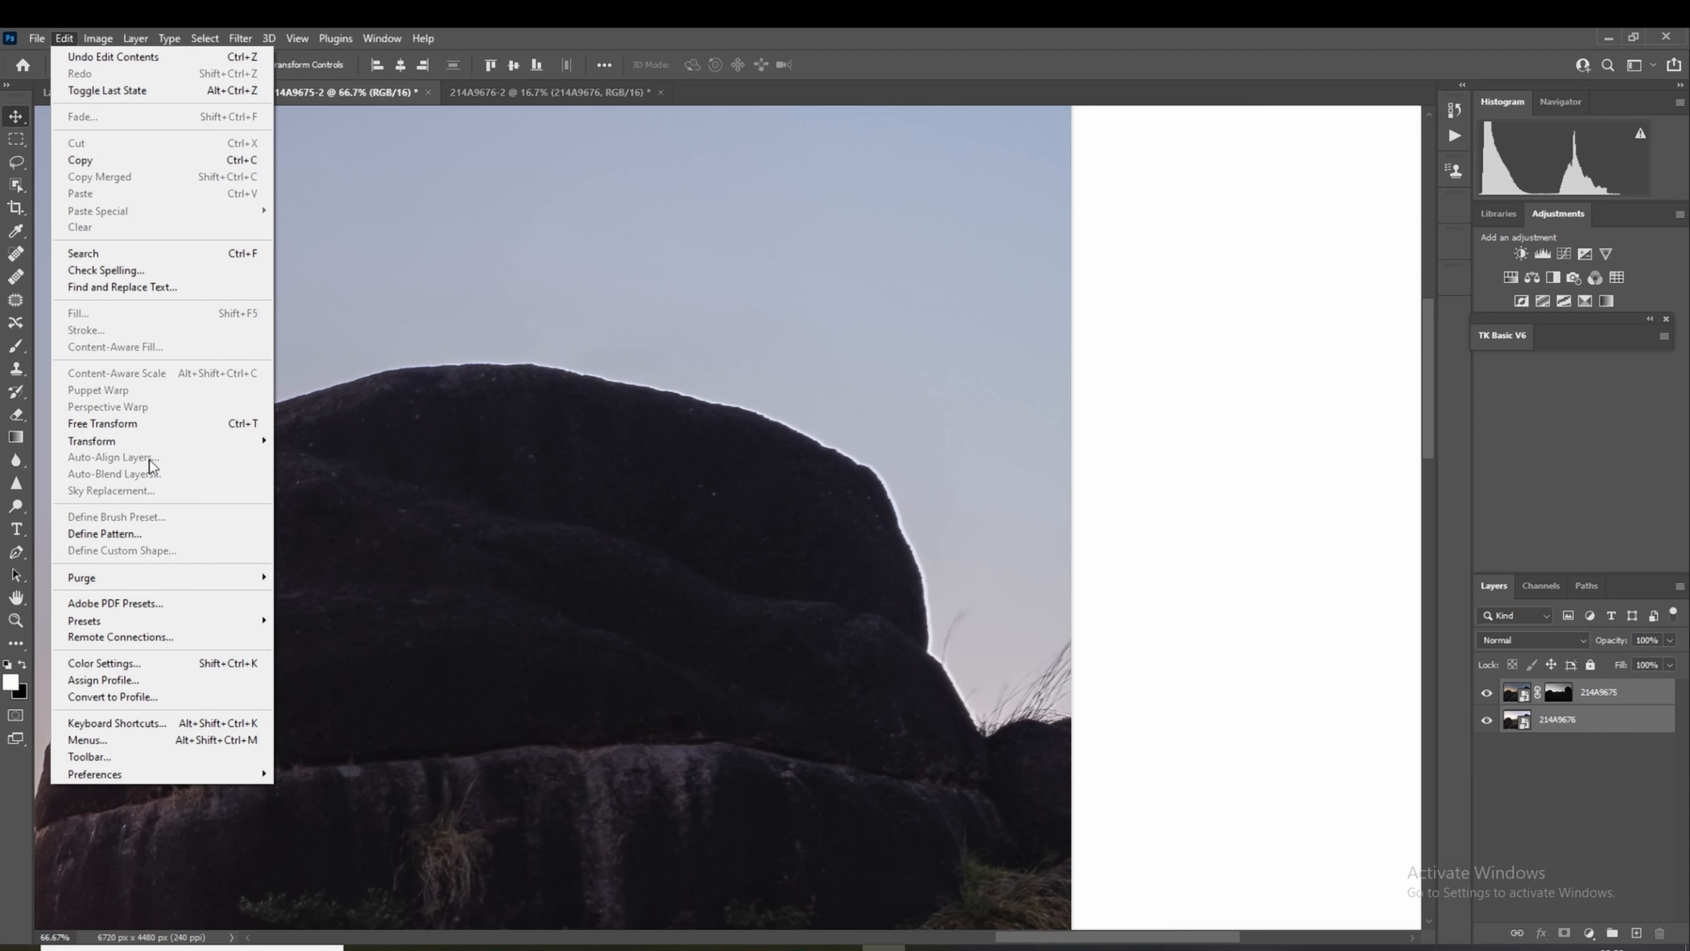
click(1201, 426)
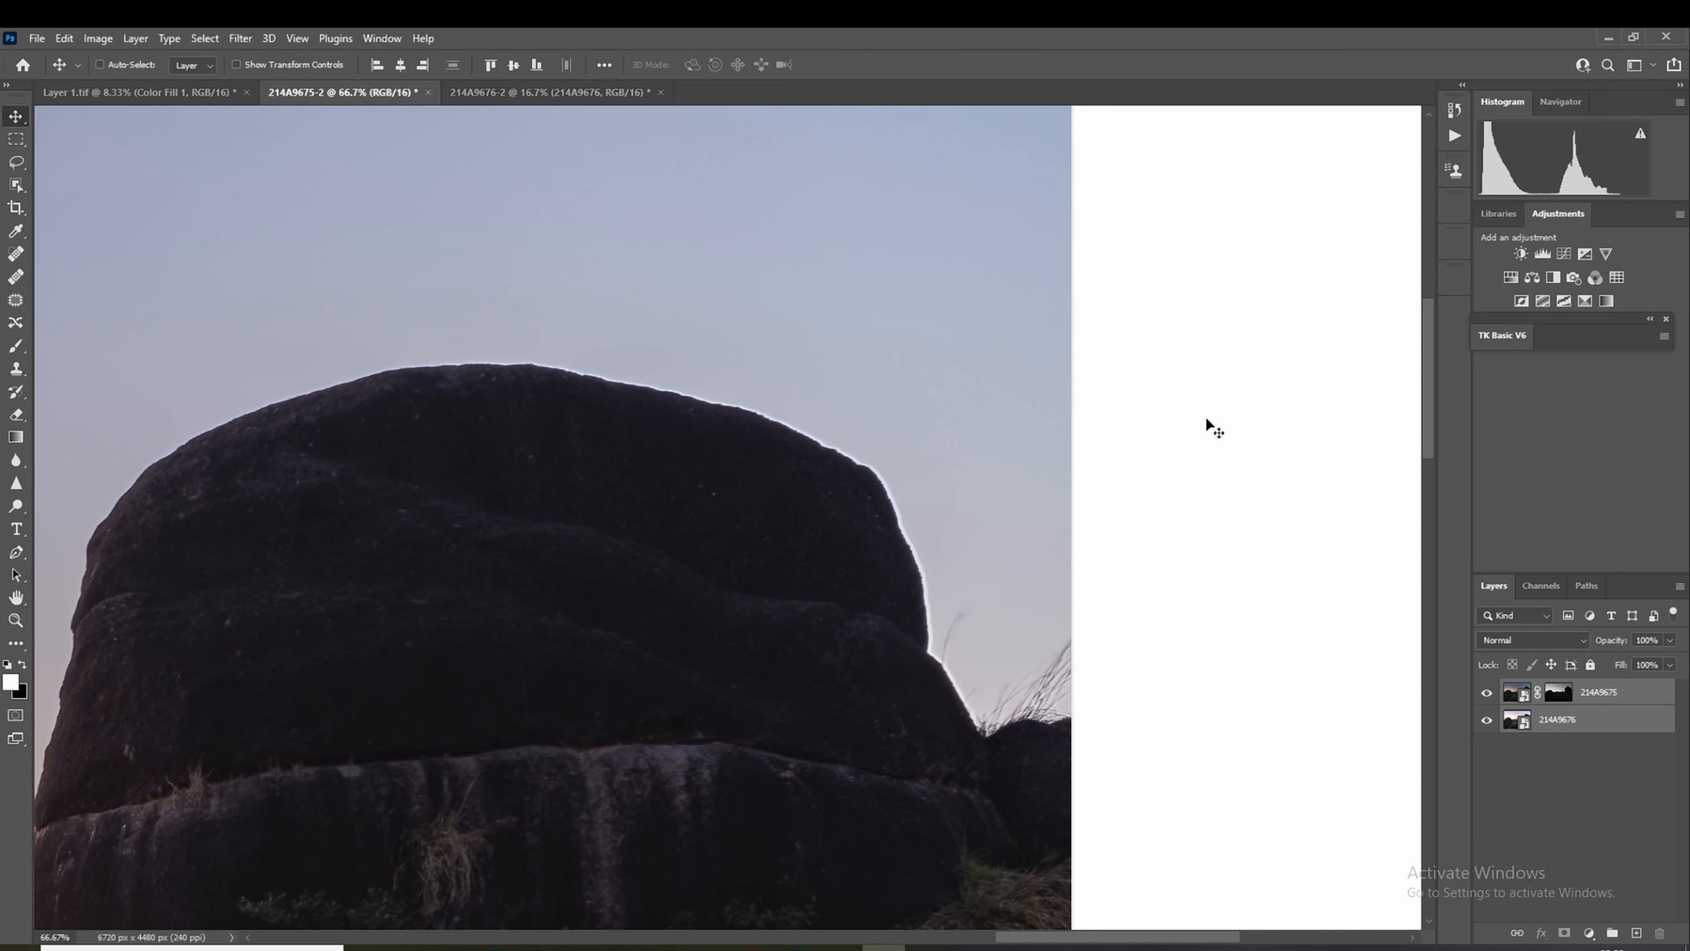